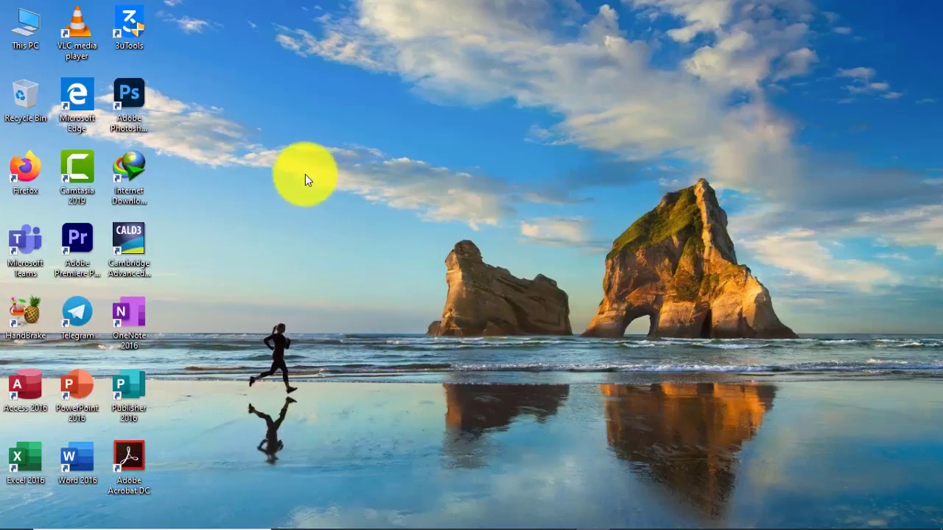
# - Refresh the desktop several times from its right-click menu
pyautogui.rightClick(366, 160)
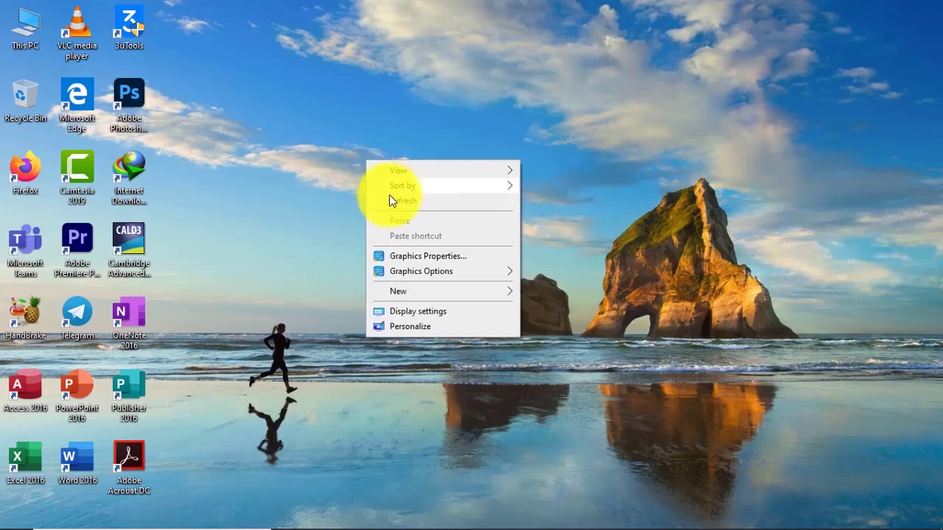
pyautogui.click(389, 195)
pyautogui.rightClick(398, 145)
pyautogui.click(418, 184)
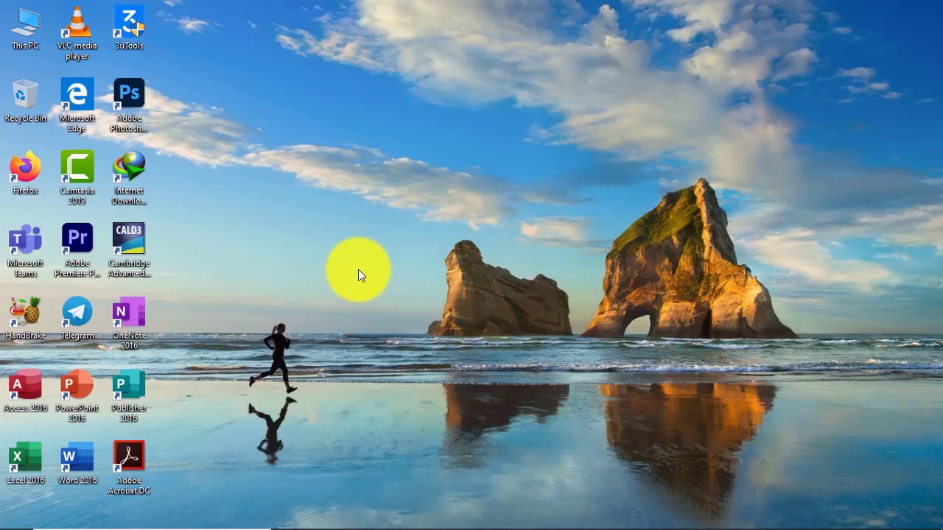
pyautogui.rightClick(342, 166)
pyautogui.click(361, 204)
pyautogui.rightClick(305, 163)
pyautogui.click(338, 204)
pyautogui.rightClick(270, 169)
pyautogui.click(304, 208)
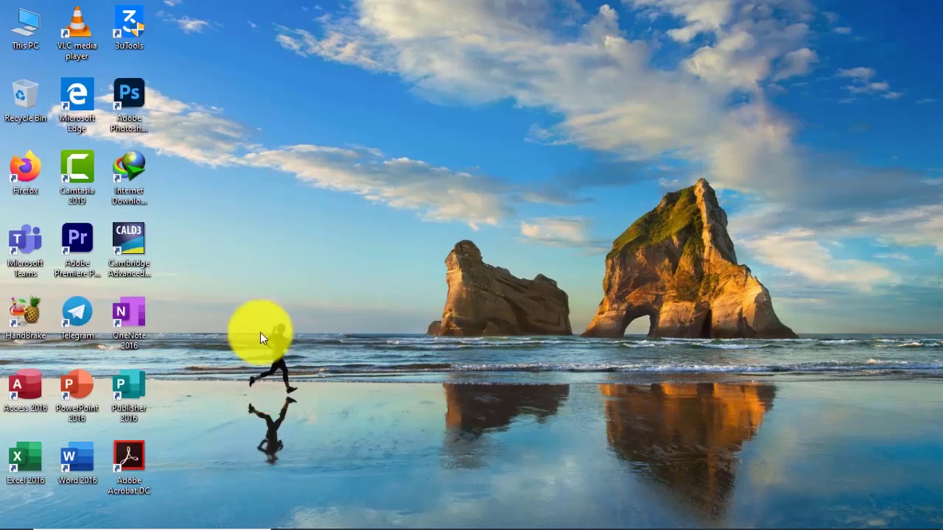
pyautogui.rightClick(281, 235)
pyautogui.click(311, 277)
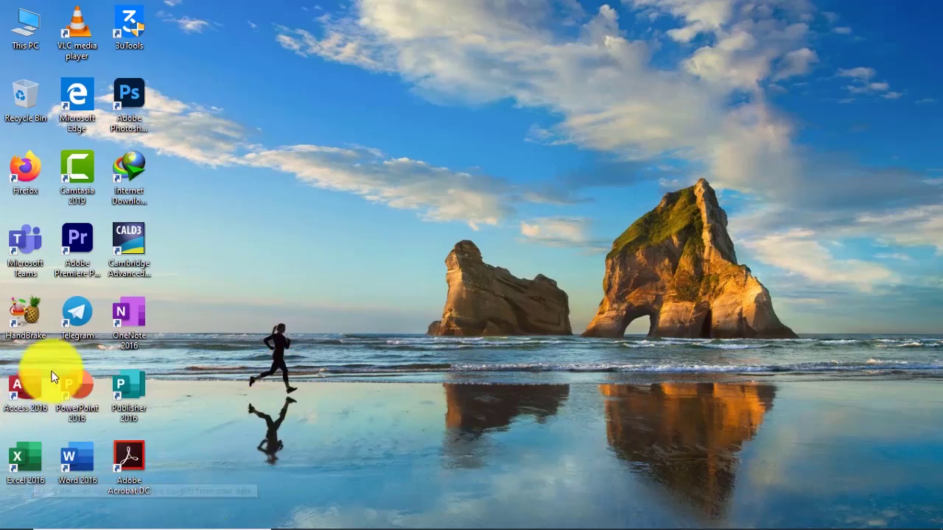
# - Launch Word 2016 from its desktop shortcut, close it, then reopen it from the shortcut's menu
pyautogui.doubleClick(79, 457)
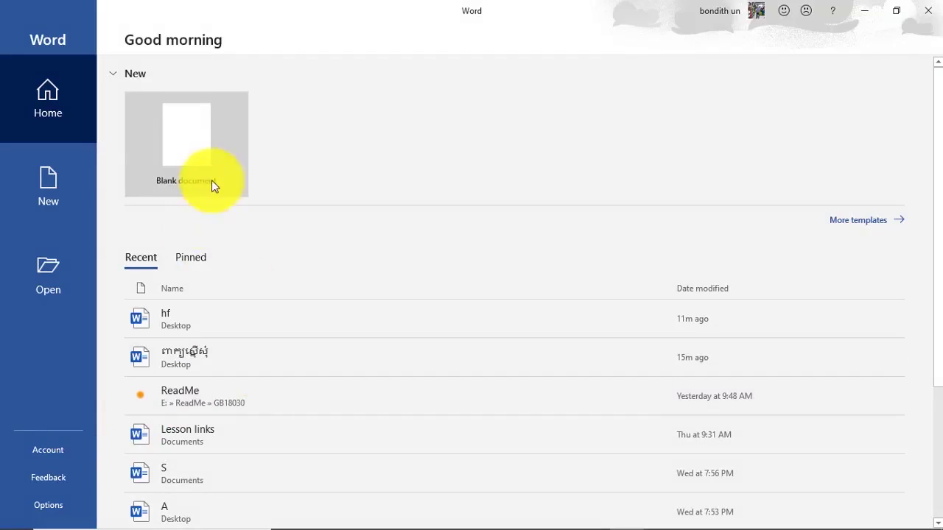
pyautogui.click(926, 14)
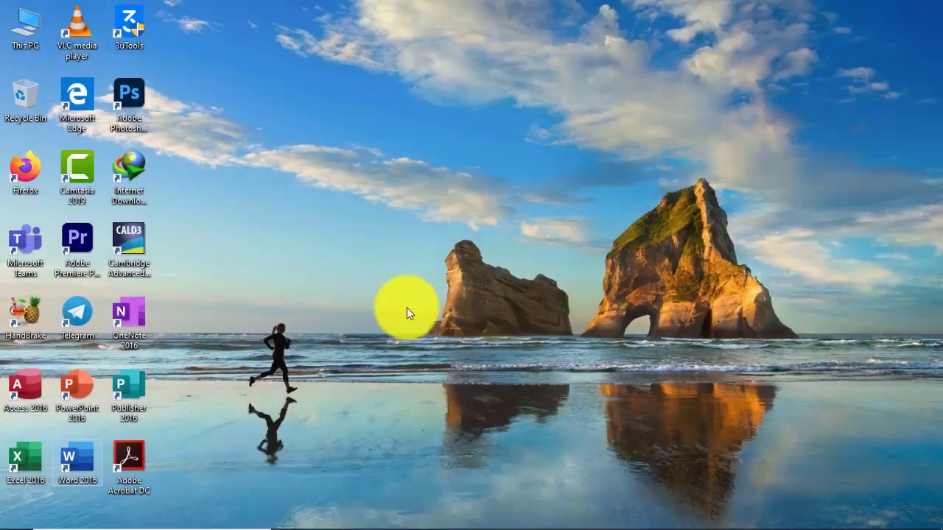
pyautogui.rightClick(78, 457)
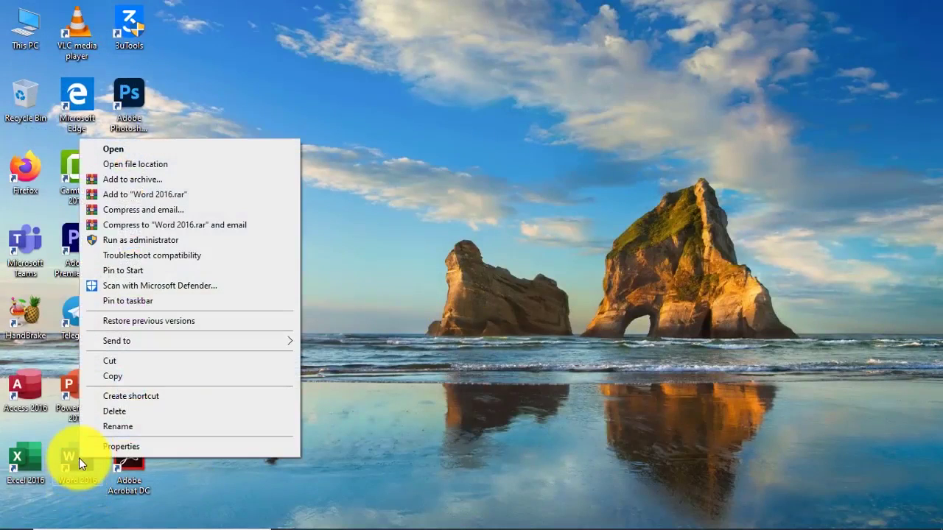
pyautogui.click(127, 149)
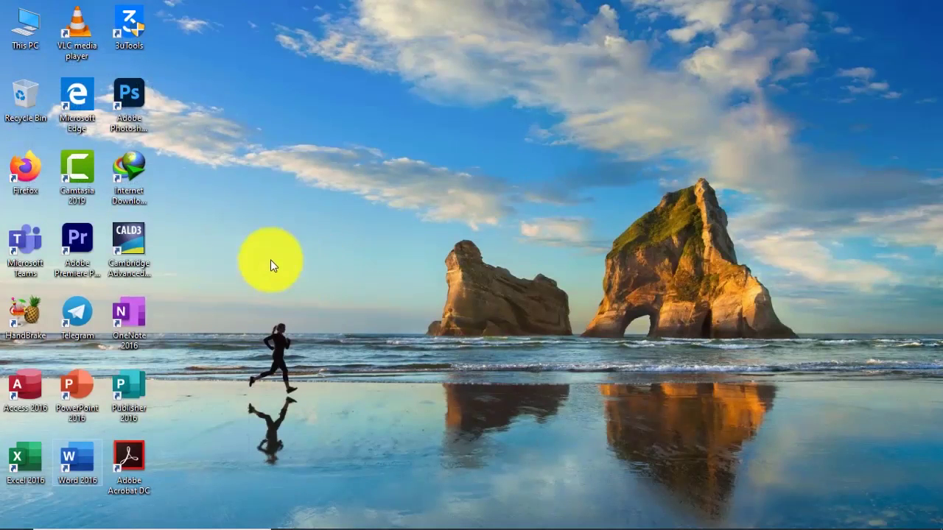
# - Refresh the desktop, then launch Word 2016 from the Start menu app list and close it
pyautogui.rightClick(260, 254)
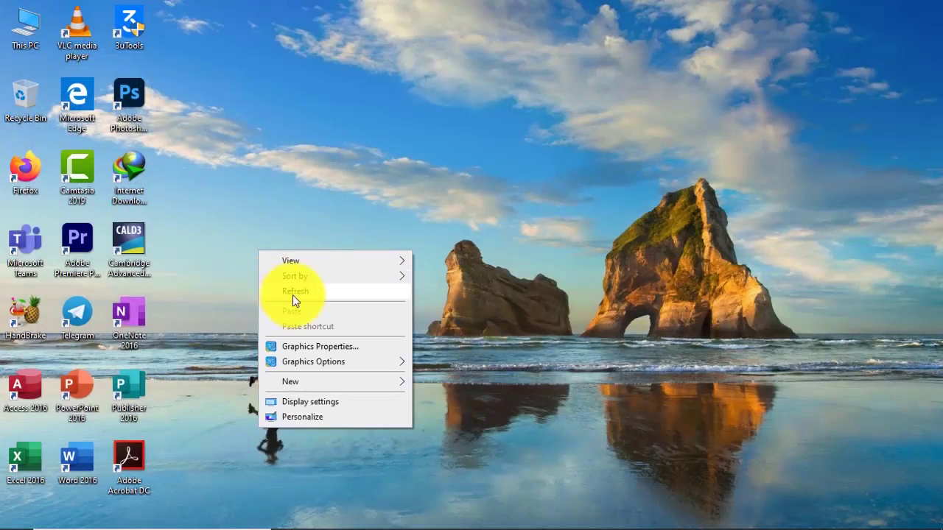
pyautogui.click(294, 292)
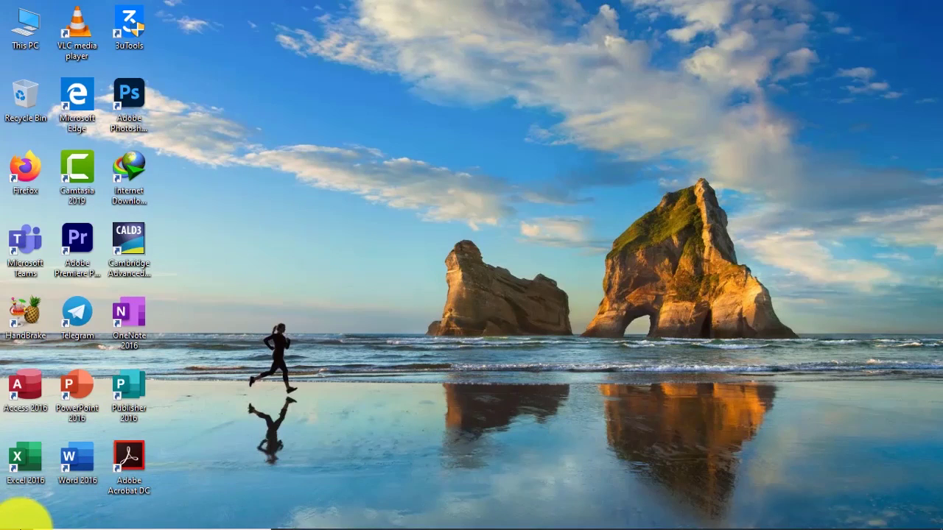
pyautogui.moveTo(29, 528)
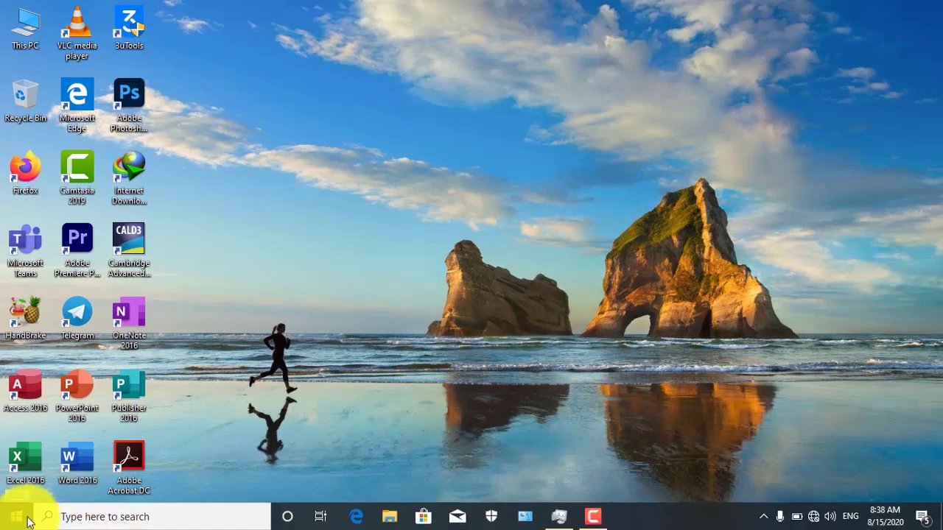
pyautogui.click(16, 519)
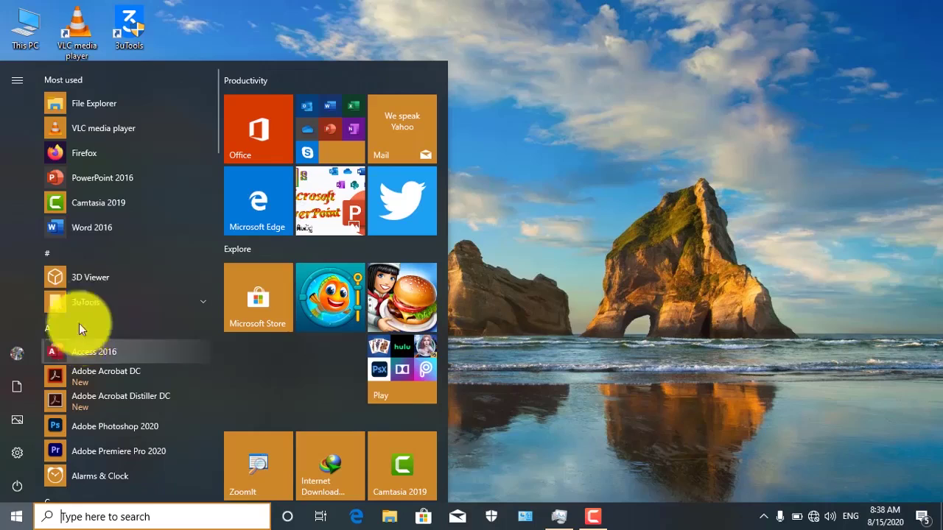
pyautogui.scroll(-10, 115, 184)
pyautogui.scroll(-2, 115, 185)
pyautogui.scroll(15, 115, 185)
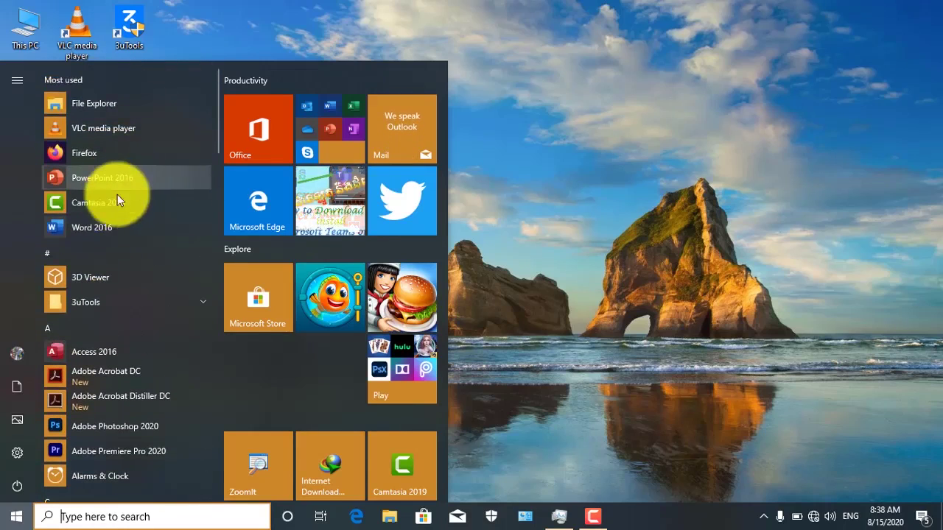
pyautogui.click(87, 229)
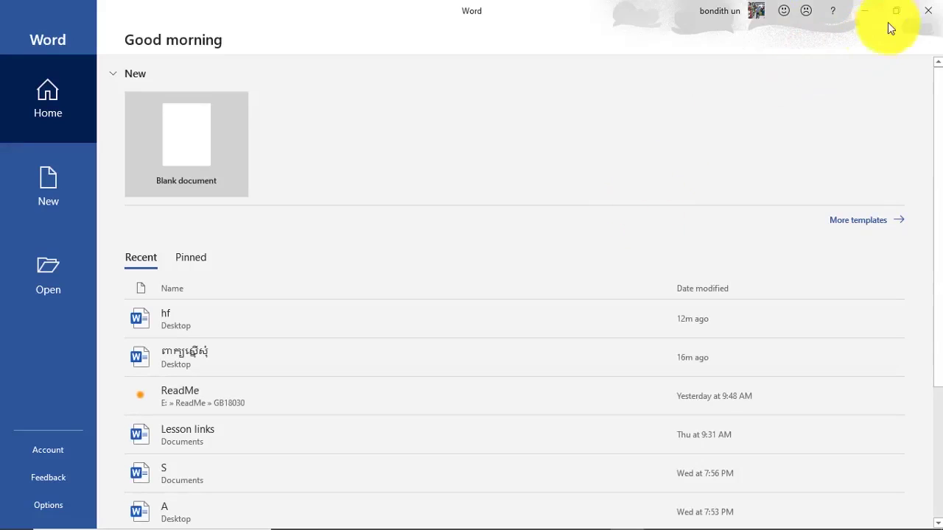
pyautogui.click(928, 10)
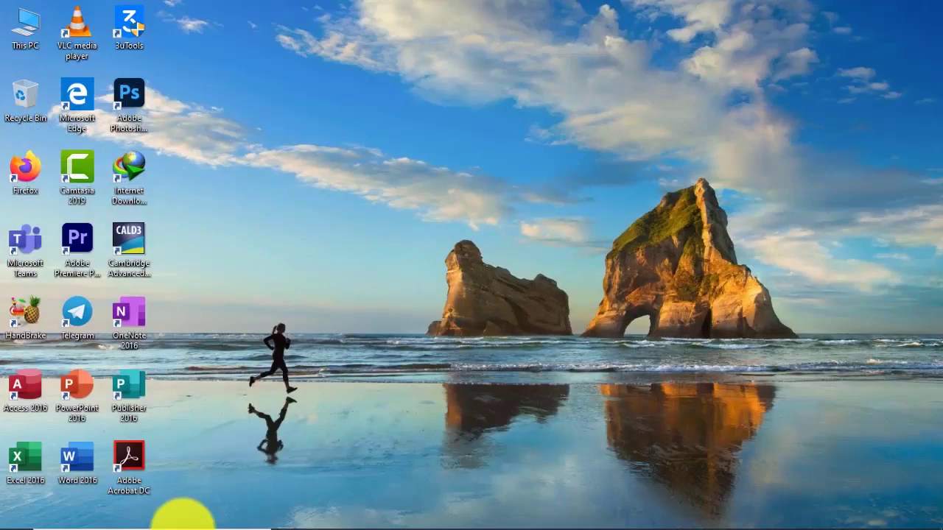
# - Search for 'word' and launch Word 2016 from the search results
pyautogui.click(16, 516)
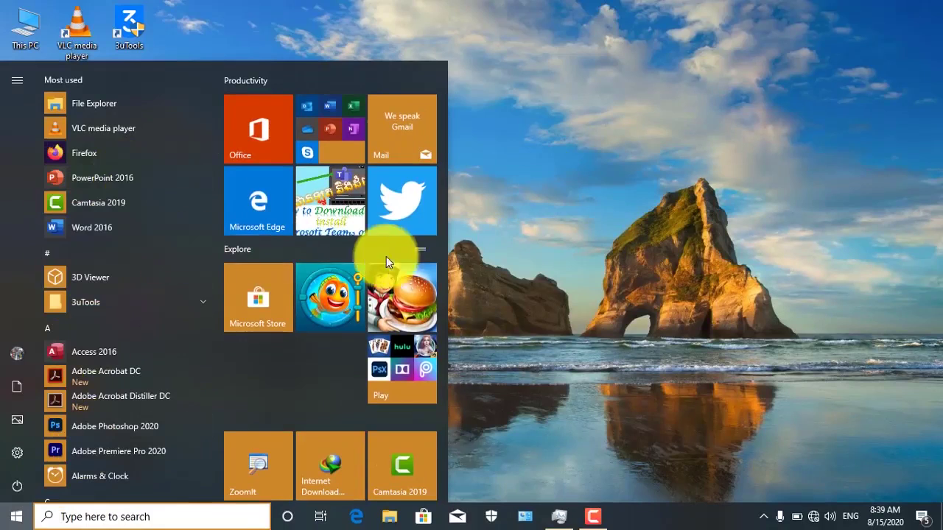
pyautogui.click(518, 269)
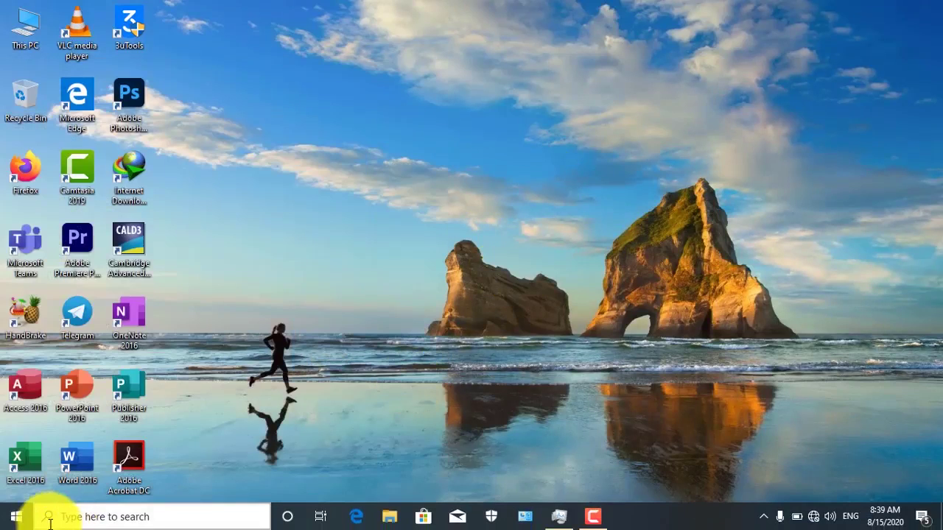
pyautogui.click(74, 517)
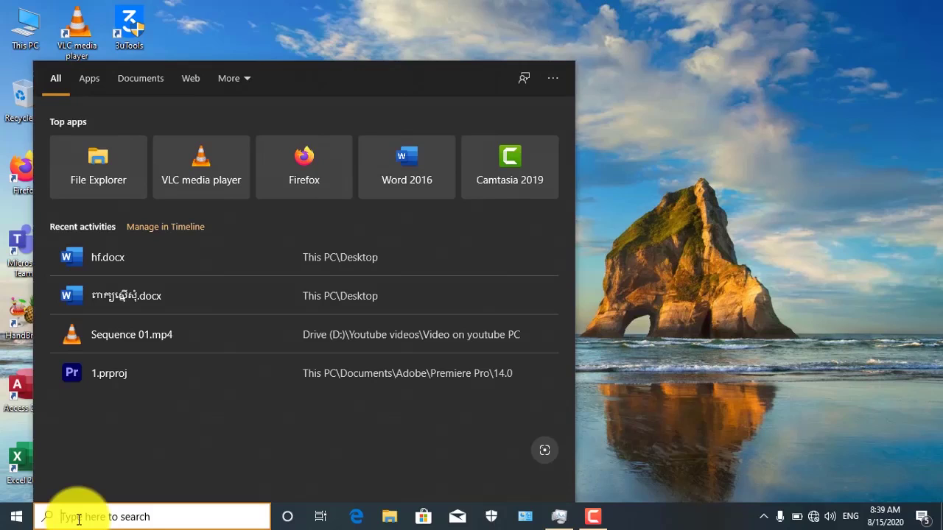
pyautogui.write('wo')
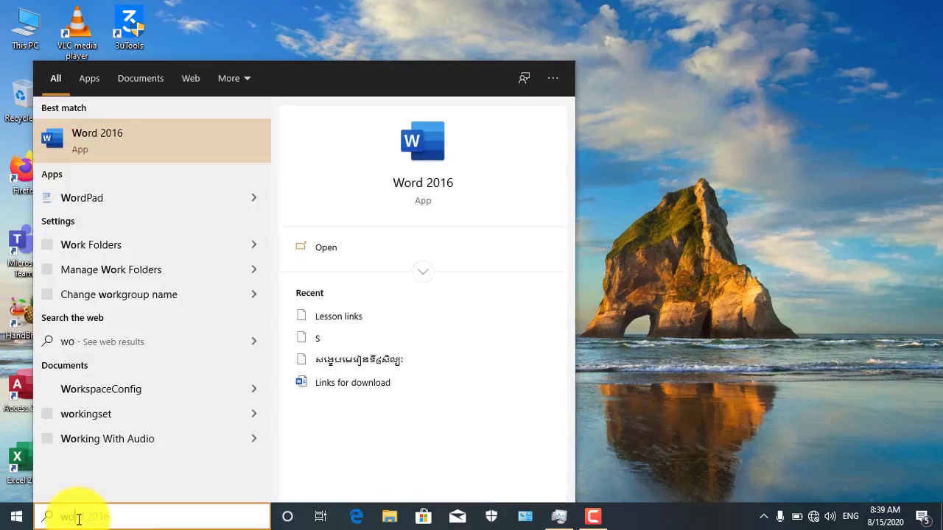
pyautogui.write('rd')
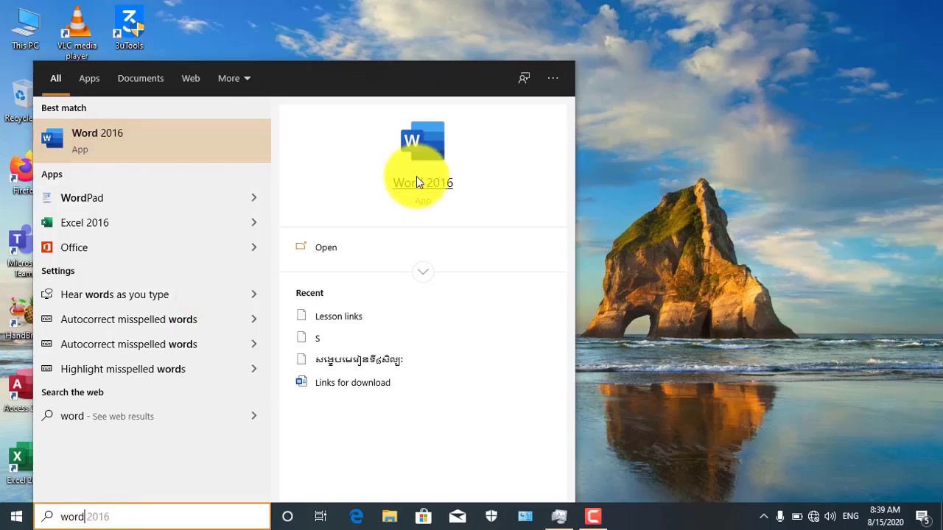
pyautogui.click(431, 185)
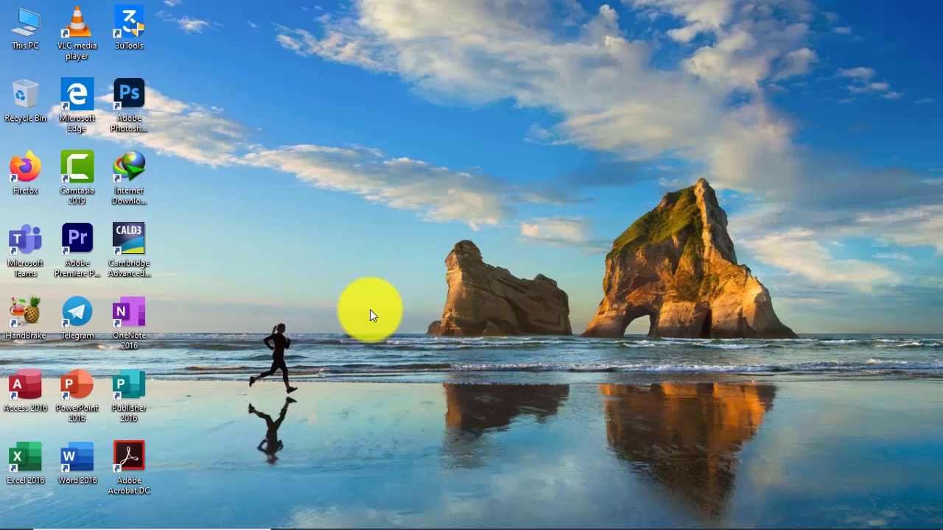
# - Launch Word with 'winword' from the Run dialog, start a blank document, then close Word
pyautogui.press('super+r')
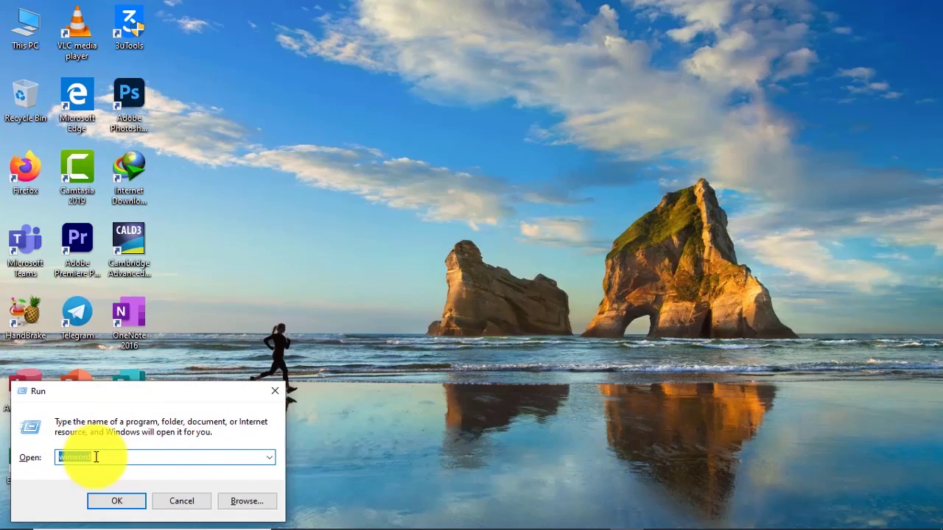
pyautogui.write('winword')
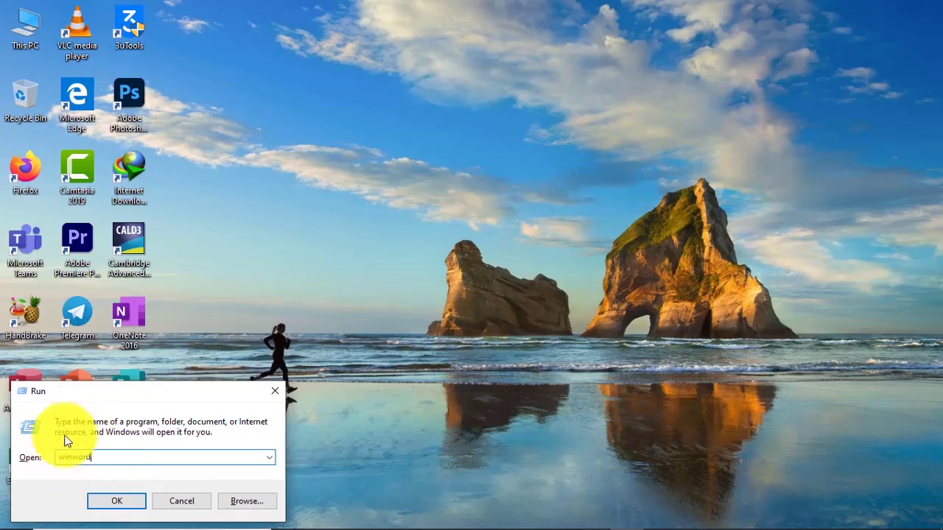
pyautogui.click(105, 454)
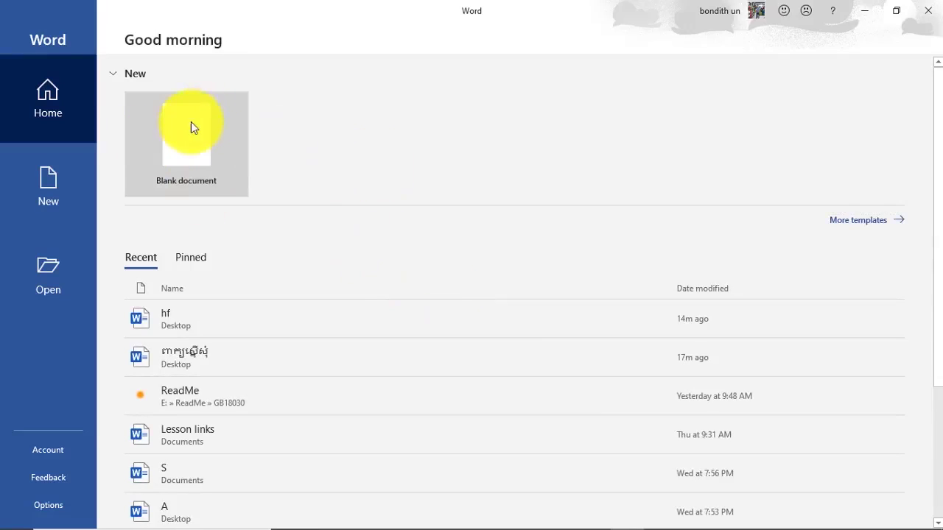
pyautogui.click(199, 123)
pyautogui.click(927, 11)
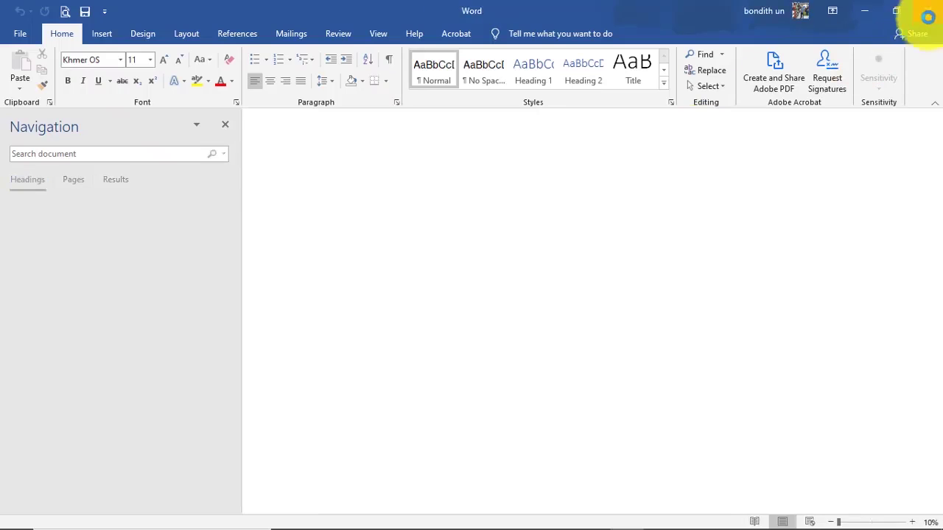
# - Refresh the desktop three more times
pyautogui.rightClick(395, 126)
pyautogui.click(423, 162)
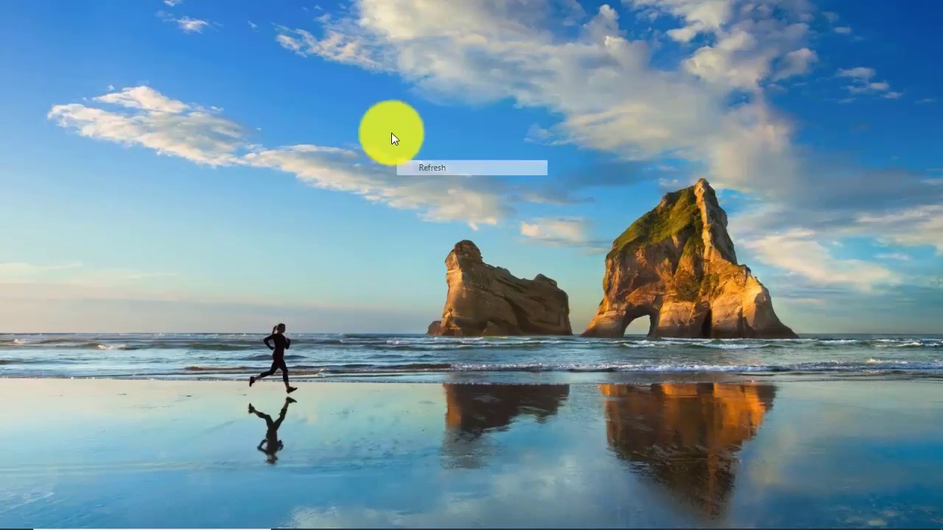
pyautogui.rightClick(377, 125)
pyautogui.click(423, 166)
pyautogui.rightClick(386, 96)
pyautogui.click(431, 140)
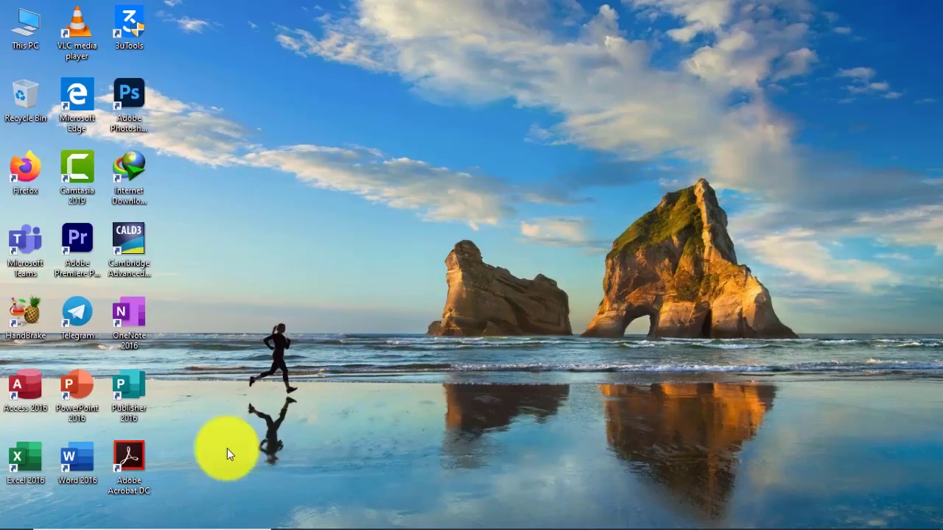
# - Reopen Word from the shortcut menu, toggle the search panel and Start menu, then show the desktop with Win+D
pyautogui.rightClick(76, 455)
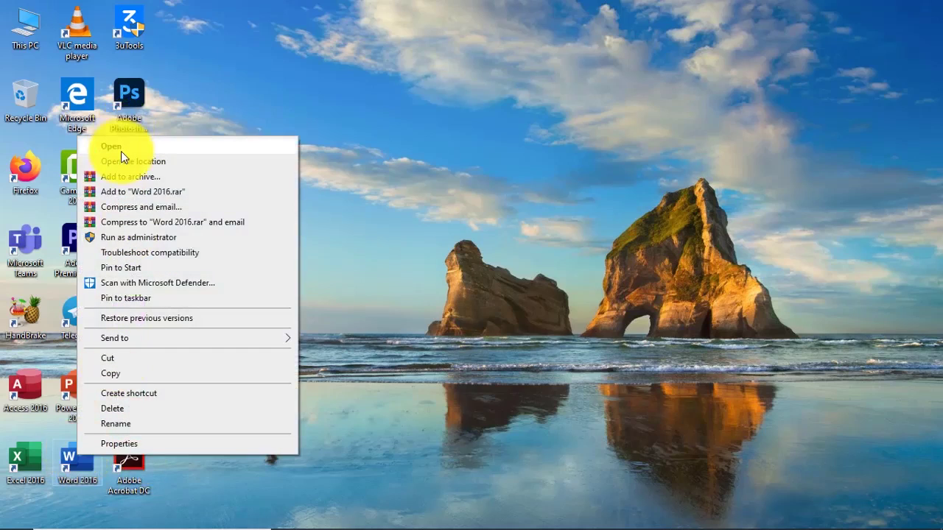
pyautogui.click(122, 151)
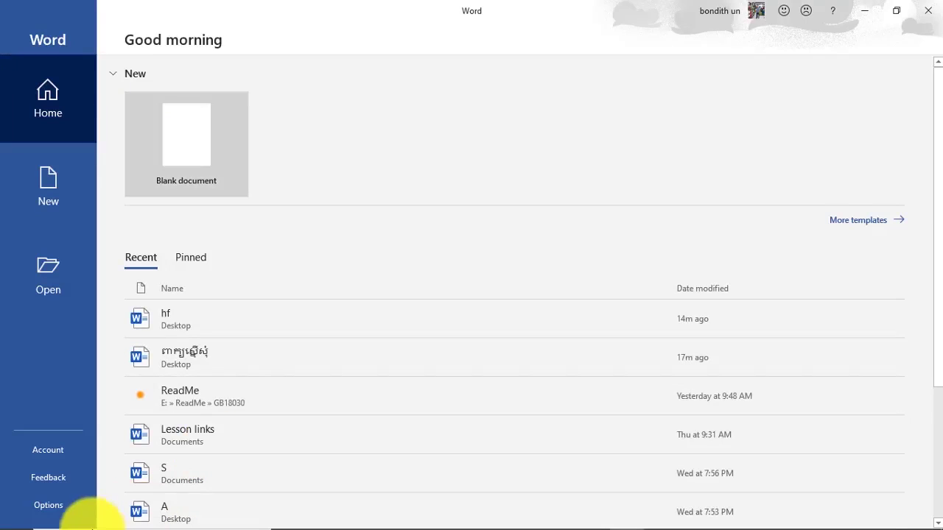
pyautogui.click(83, 522)
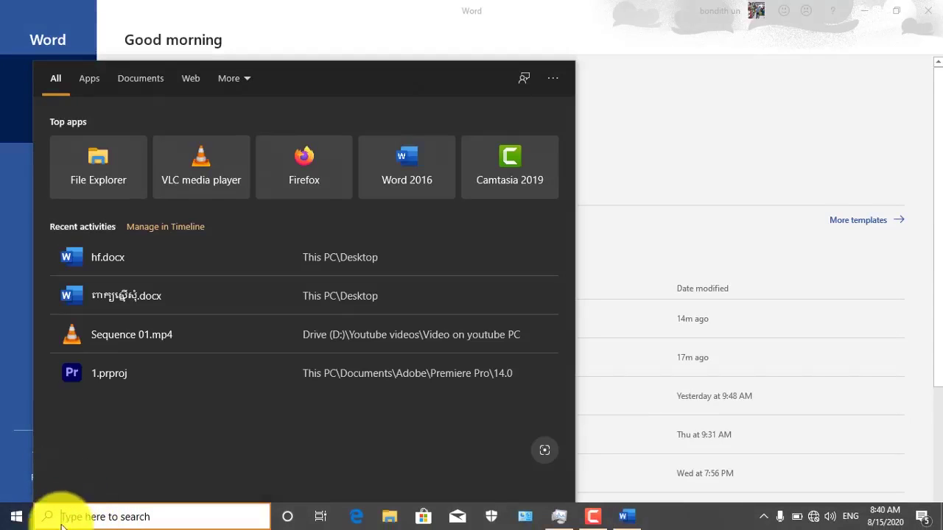
pyautogui.click(18, 518)
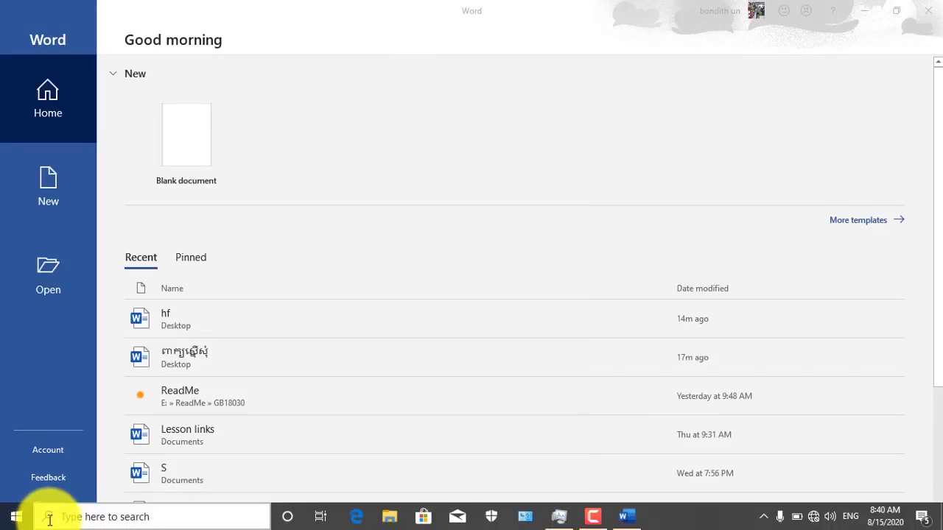
pyautogui.click(16, 516)
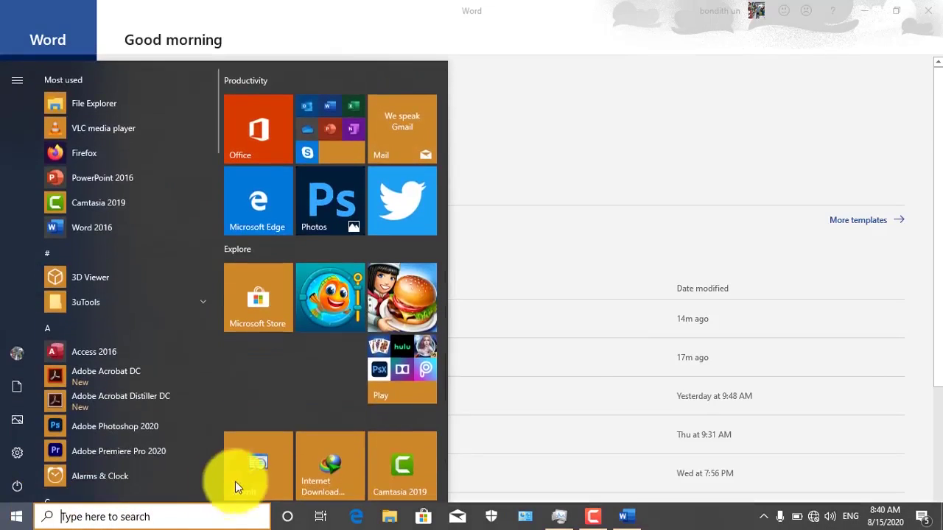
pyautogui.click(291, 463)
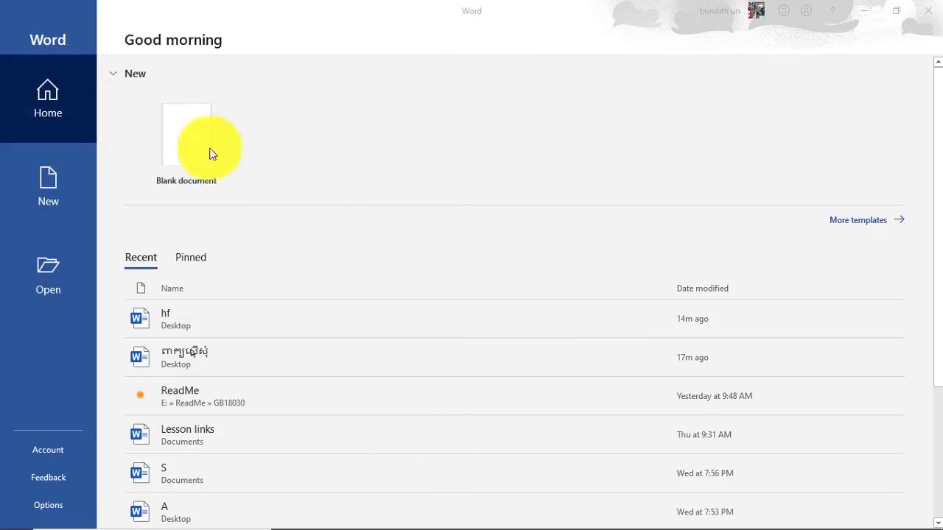
pyautogui.press('super+d')
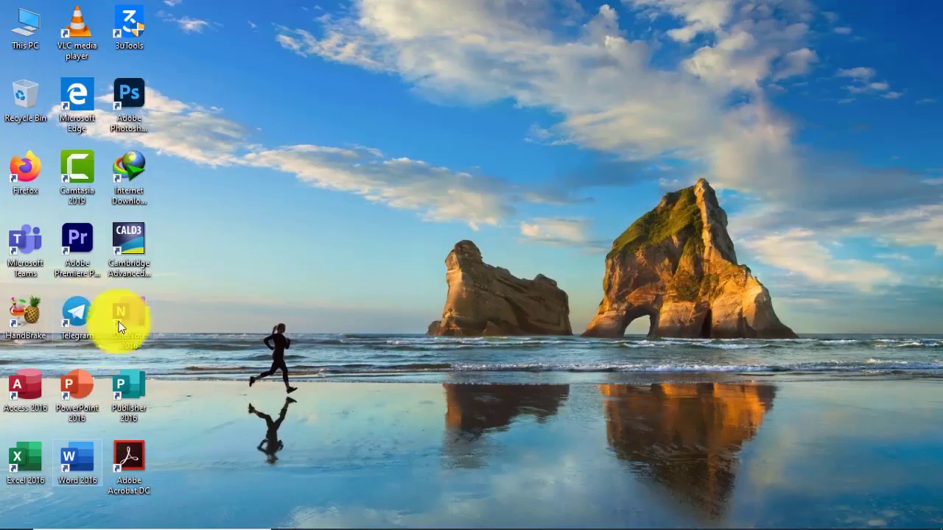
# - Relaunch Word 2016 from the desktop icon and bring up the Send a Smile feedback form
pyautogui.doubleClick(79, 450)
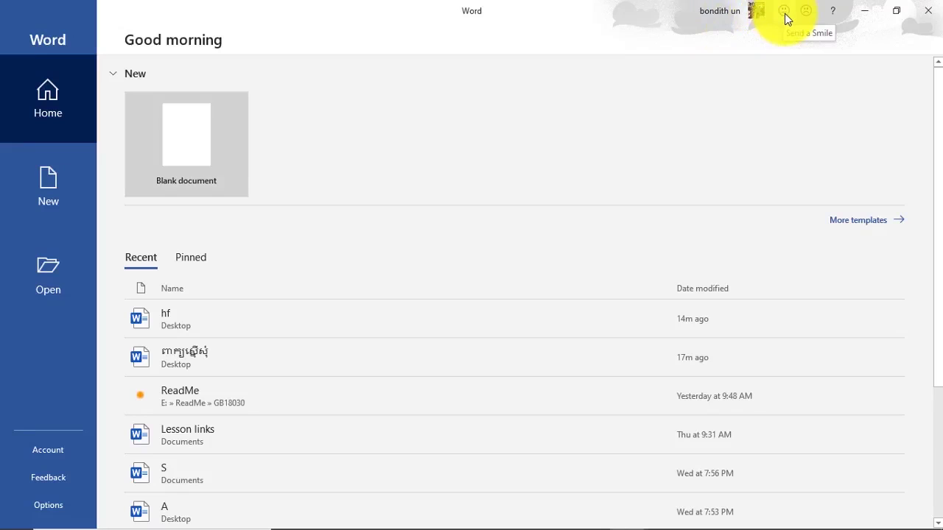
pyautogui.click(786, 16)
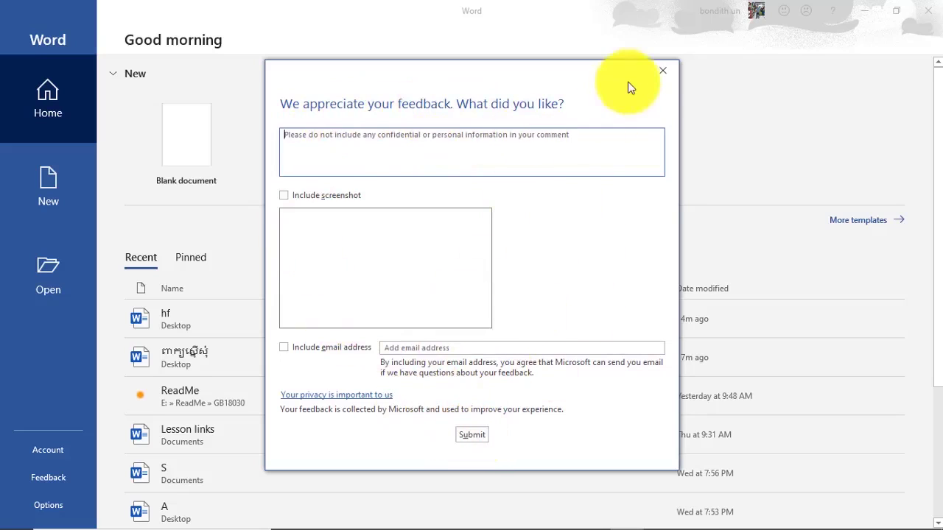
# - Close the Smile form, open and close the Frown form, then close the stray browser tab
pyautogui.click(667, 70)
pyautogui.click(806, 12)
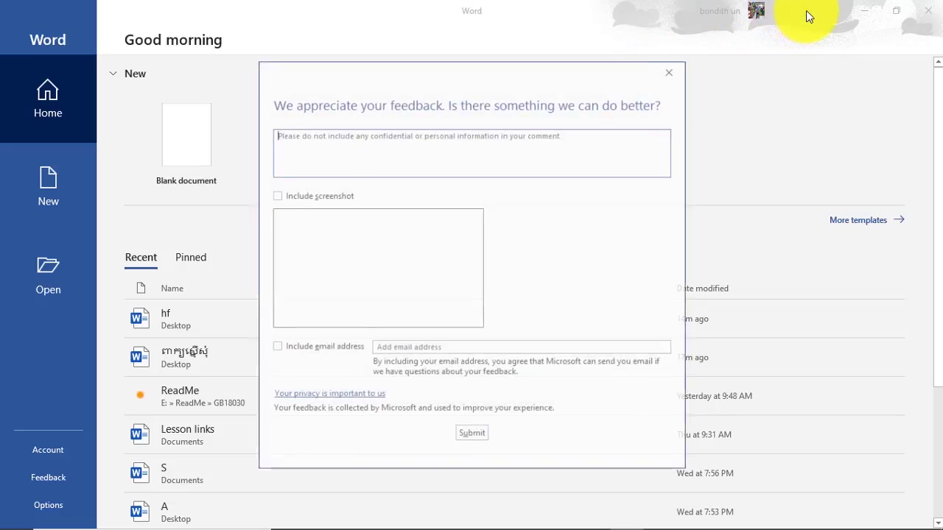
pyautogui.click(294, 138)
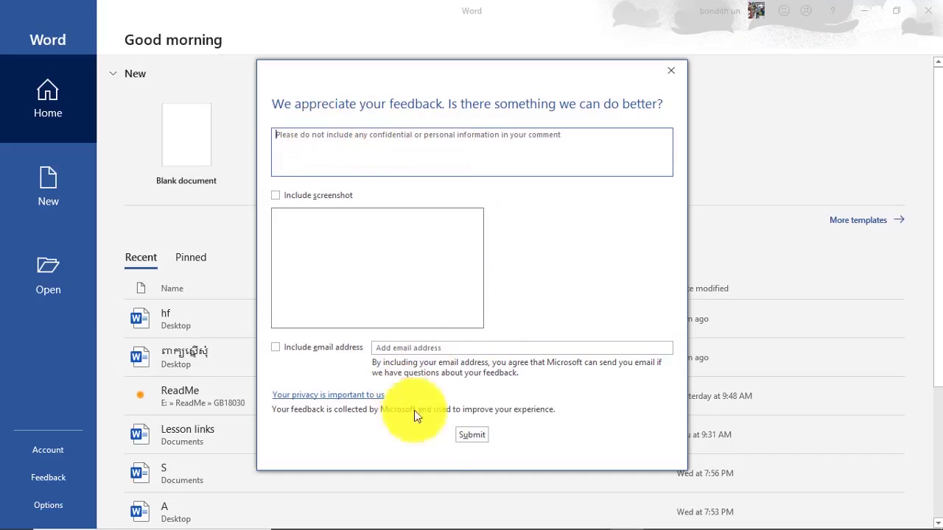
pyautogui.click(671, 72)
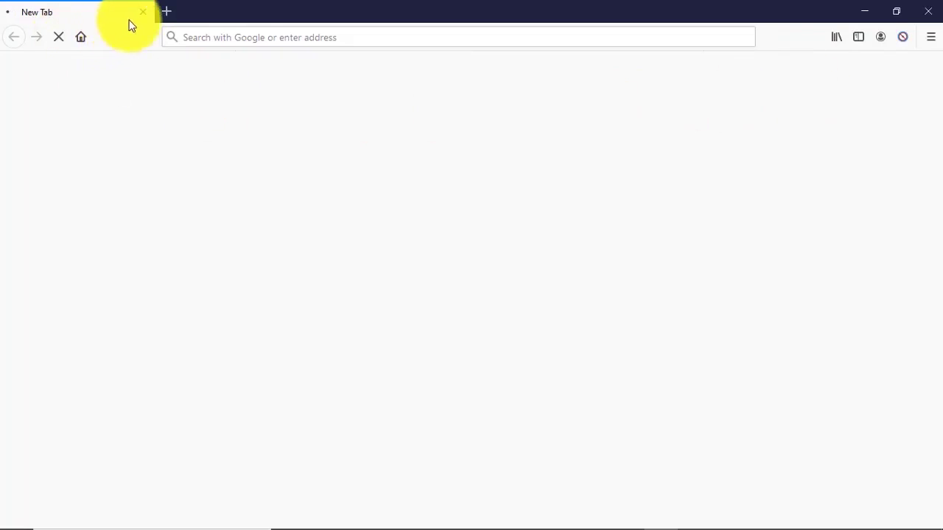
pyautogui.click(143, 11)
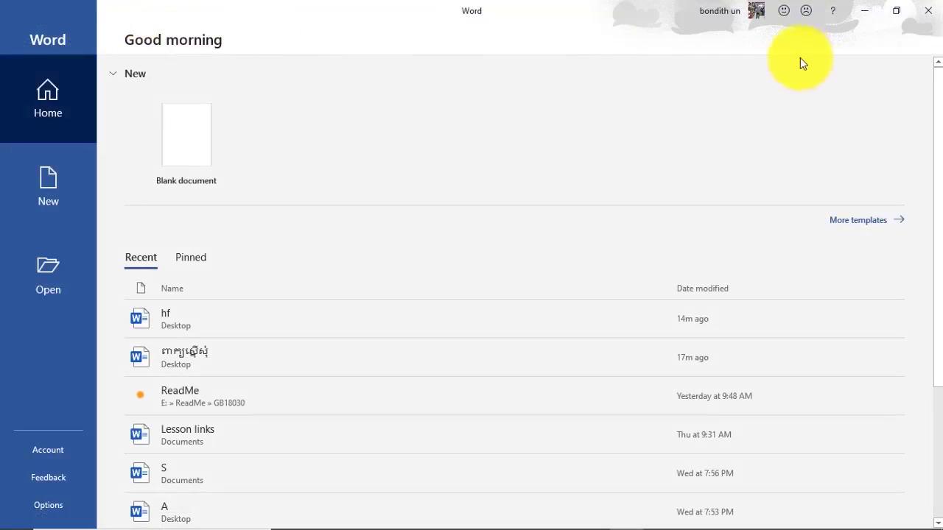
pyautogui.click(868, 17)
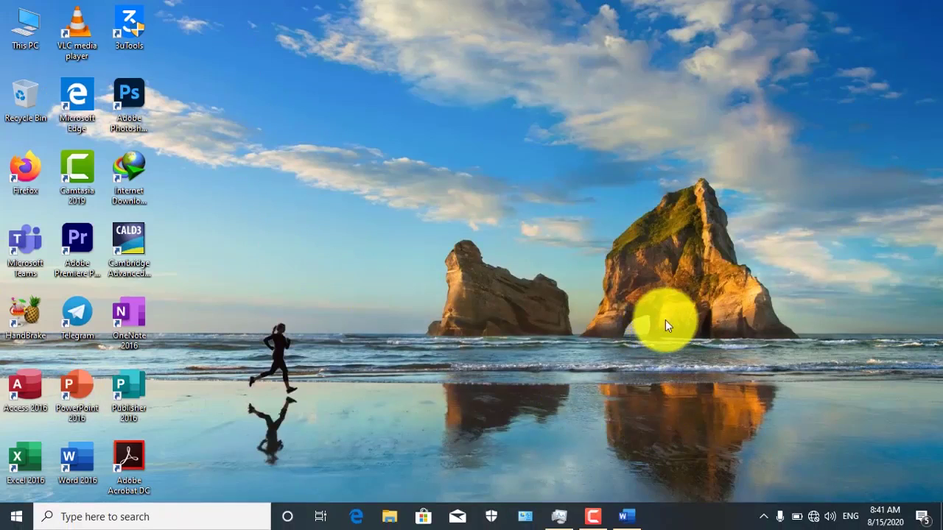
pyautogui.moveTo(634, 514)
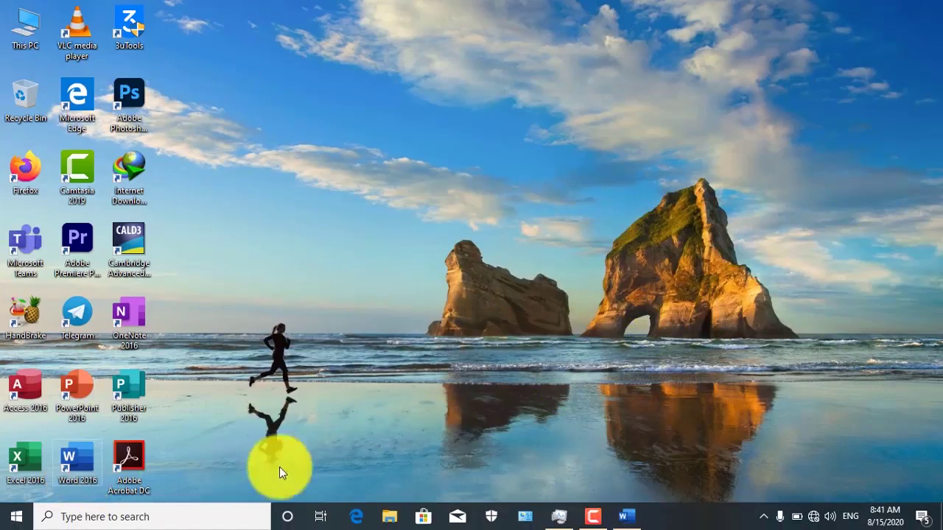
pyautogui.click(627, 516)
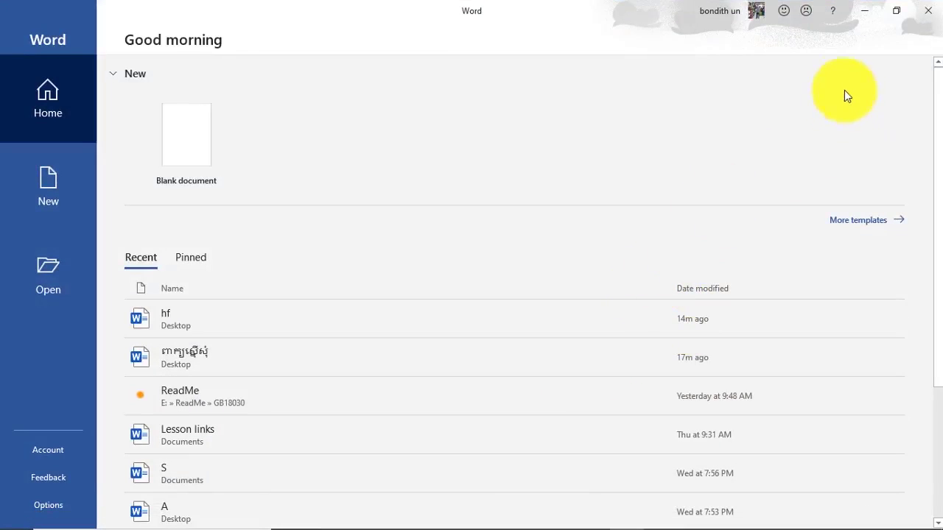
pyautogui.click(907, 16)
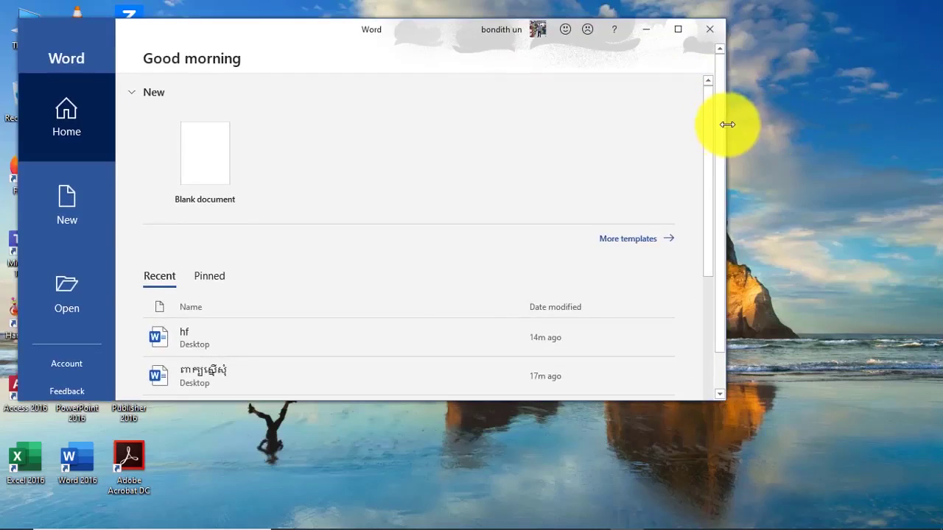
pyautogui.moveTo(728, 125); pyautogui.dragTo(482, 154)
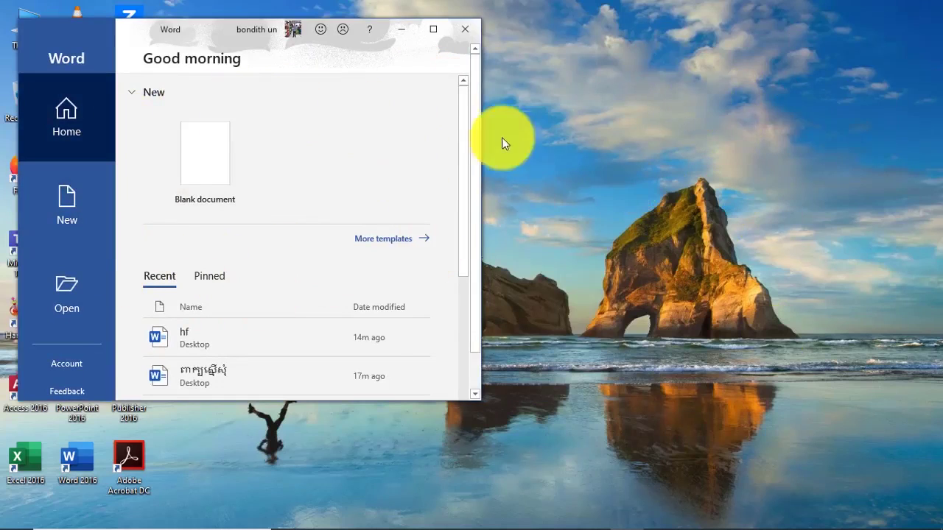
pyautogui.click(433, 30)
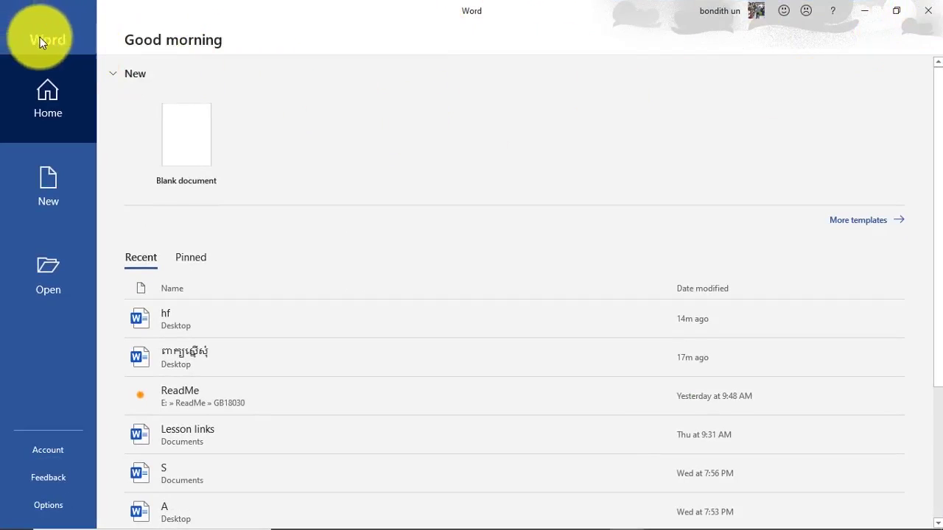
pyautogui.click(40, 97)
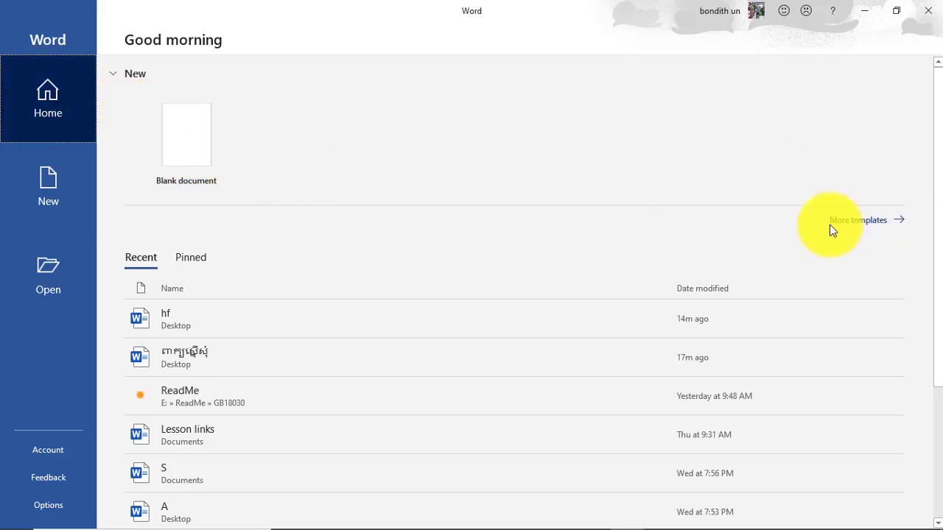
pyautogui.click(902, 223)
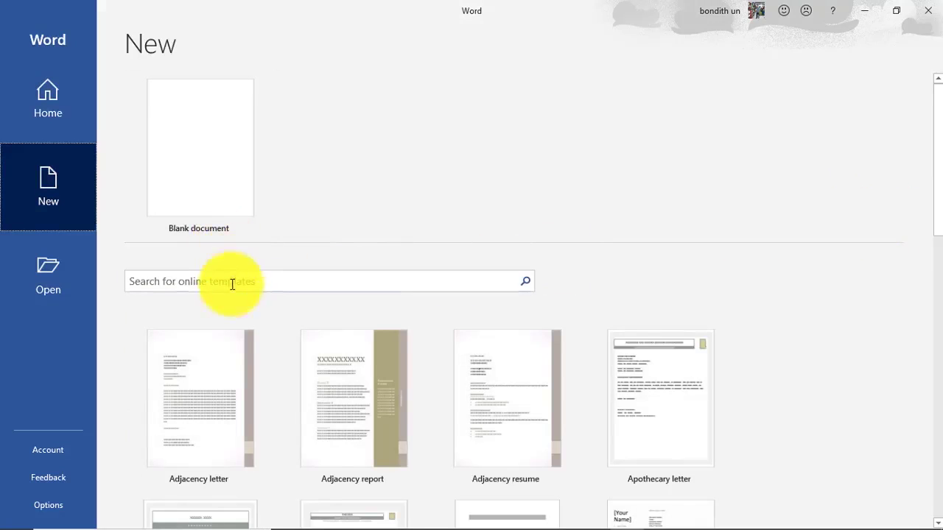
pyautogui.scroll(-3, 252, 347)
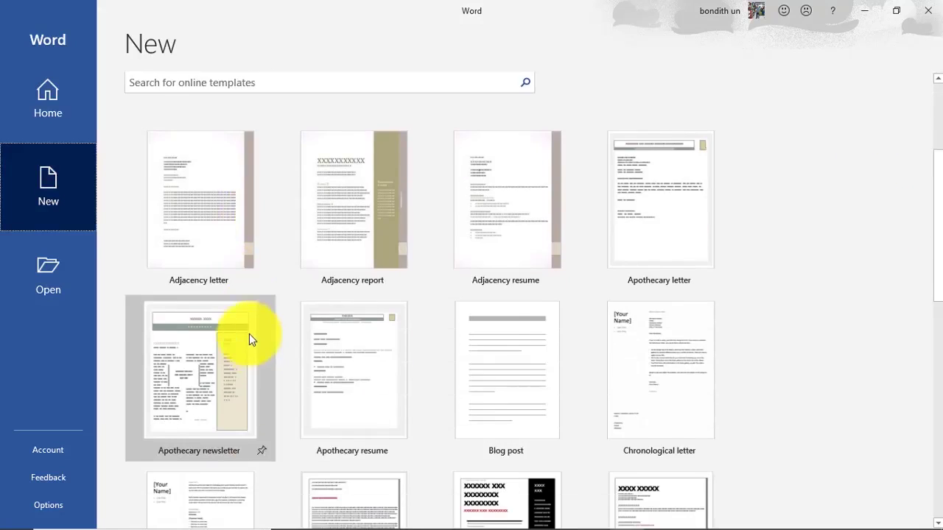
pyautogui.scroll(-2, 249, 335)
pyautogui.scroll(-2, 574, 347)
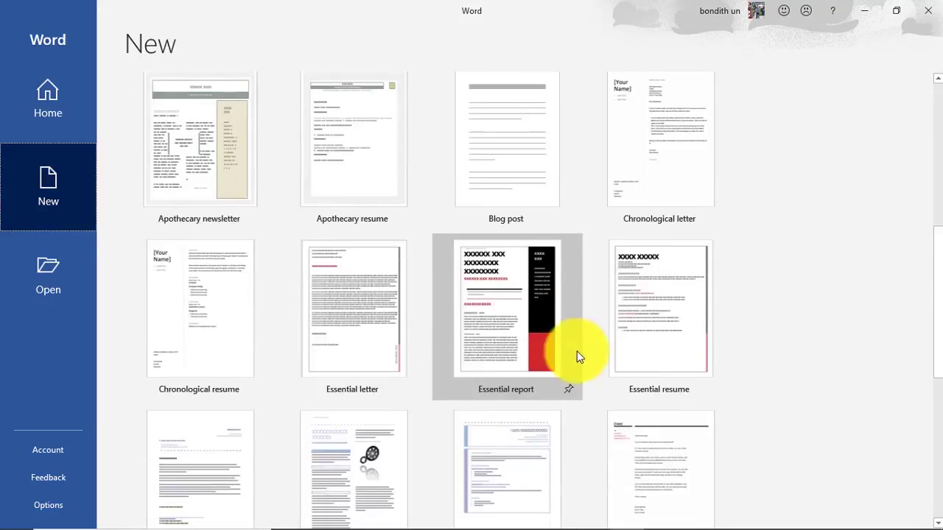
pyautogui.scroll(-2, 637, 324)
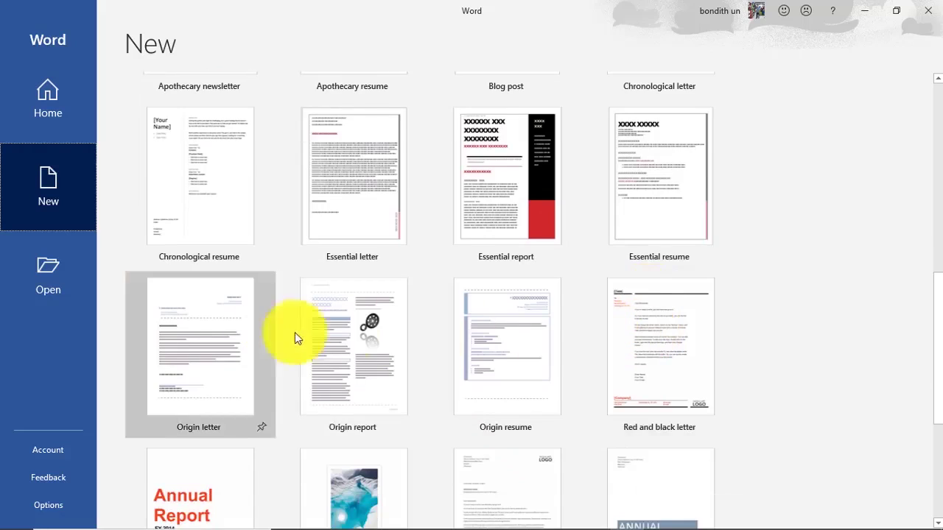
pyautogui.scroll(-2, 567, 335)
pyautogui.scroll(-2, 443, 394)
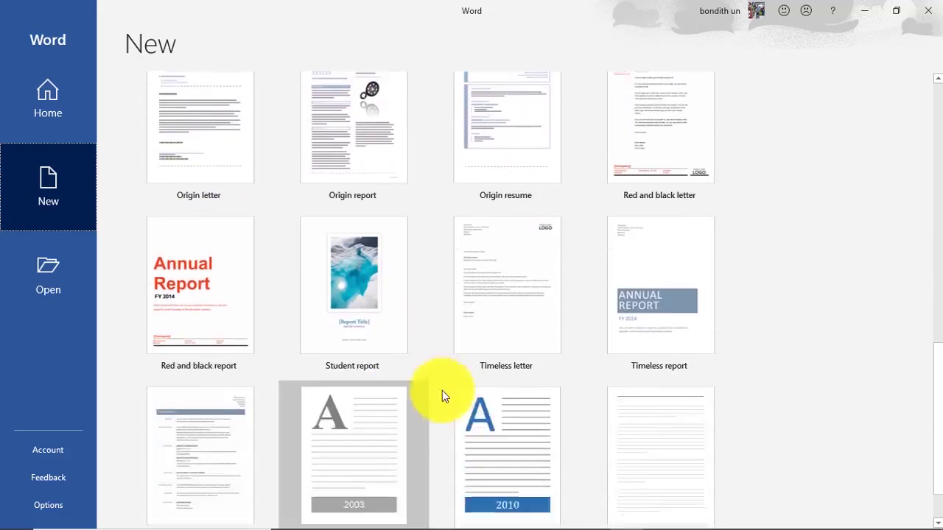
pyautogui.scroll(-1, 456, 369)
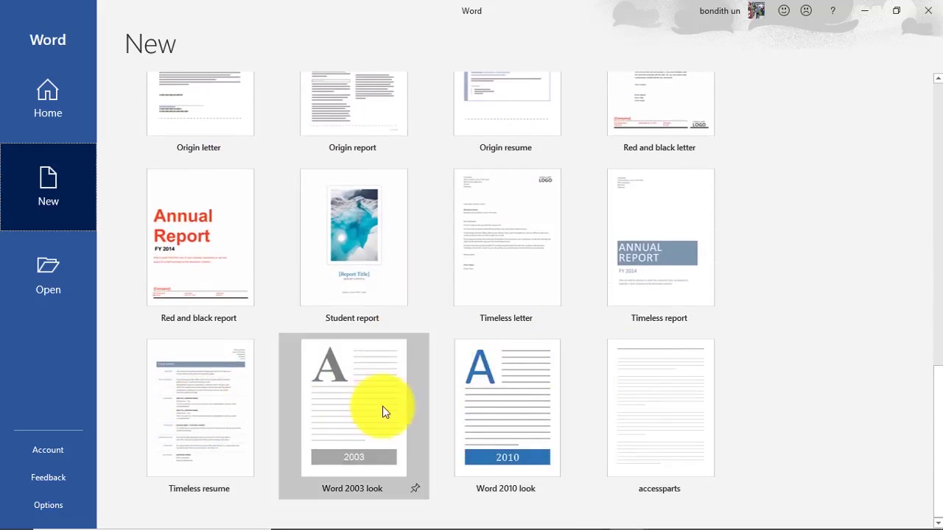
pyautogui.scroll(3, 336, 400)
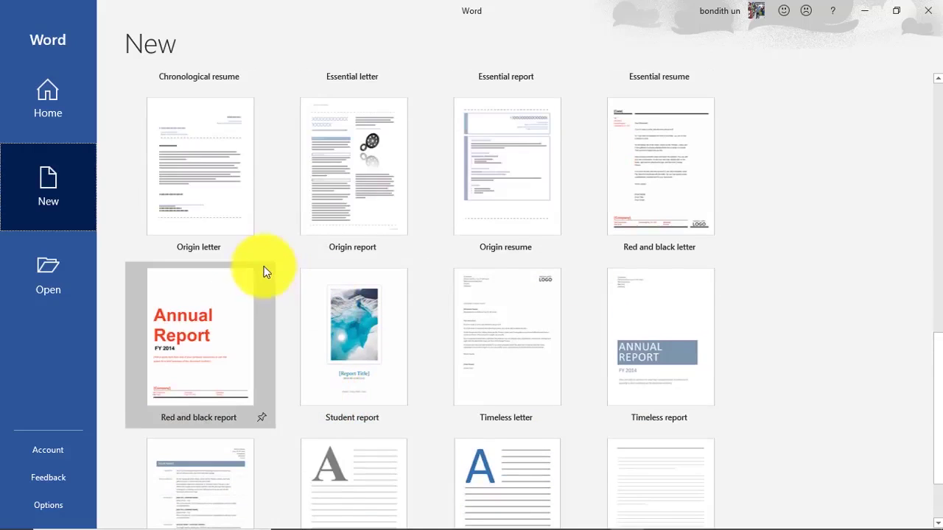
pyautogui.scroll(3, 264, 267)
pyautogui.scroll(2, 214, 162)
pyautogui.scroll(1, 221, 159)
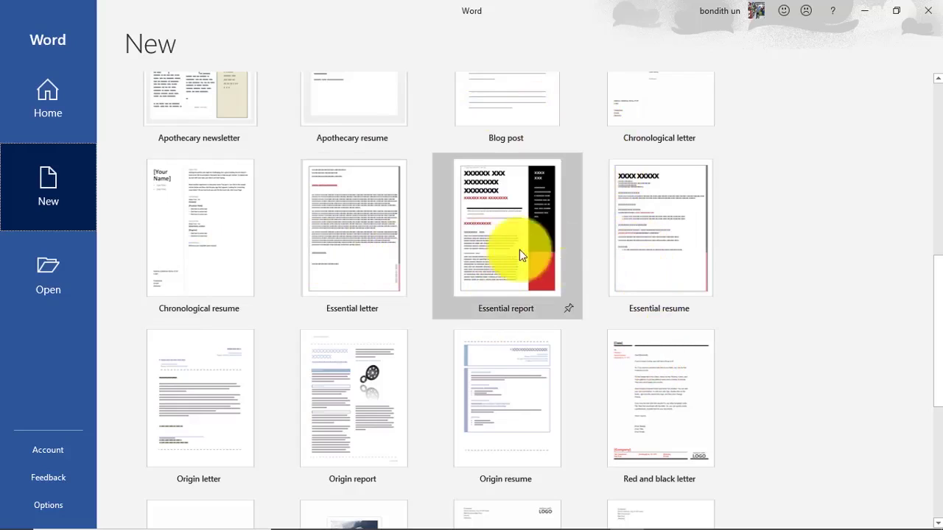
pyautogui.scroll(-3, 633, 297)
pyautogui.scroll(15, 633, 324)
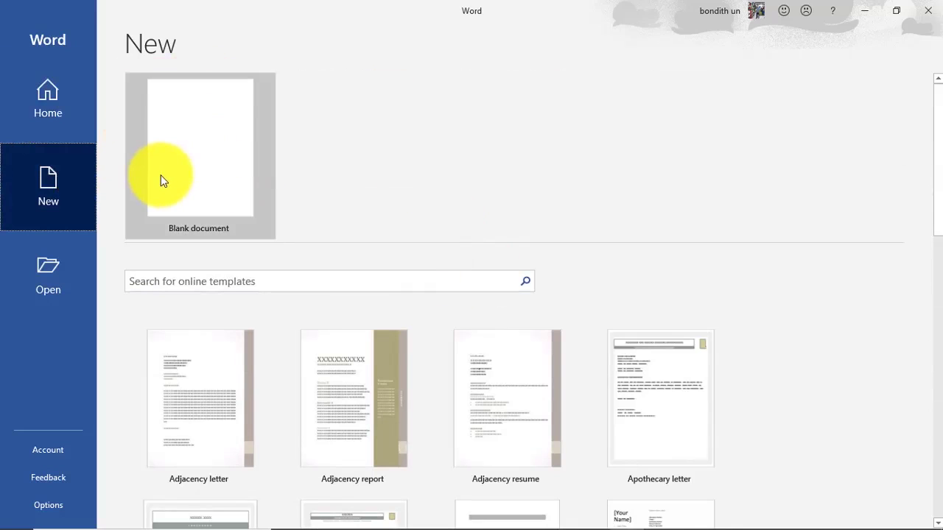
pyautogui.click(58, 111)
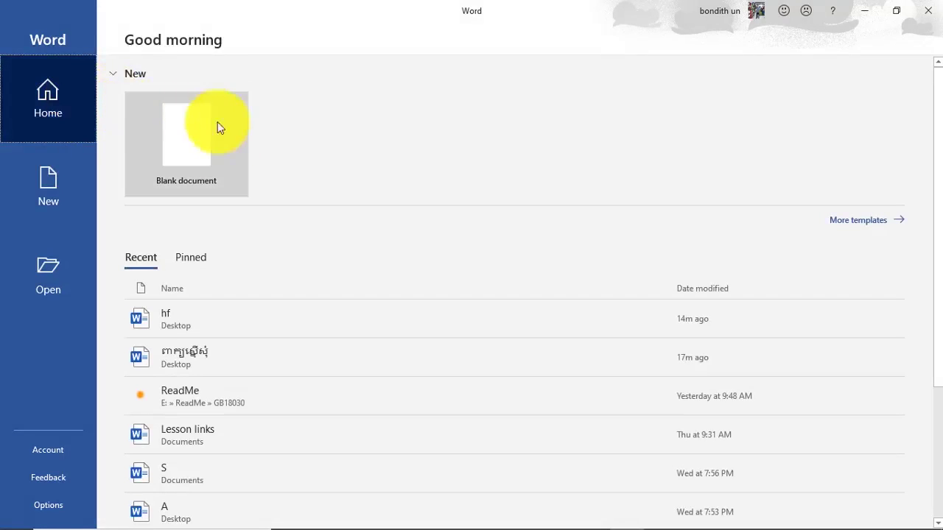
# - Start a blank document, type the letter 's', then test Undo
pyautogui.click(188, 138)
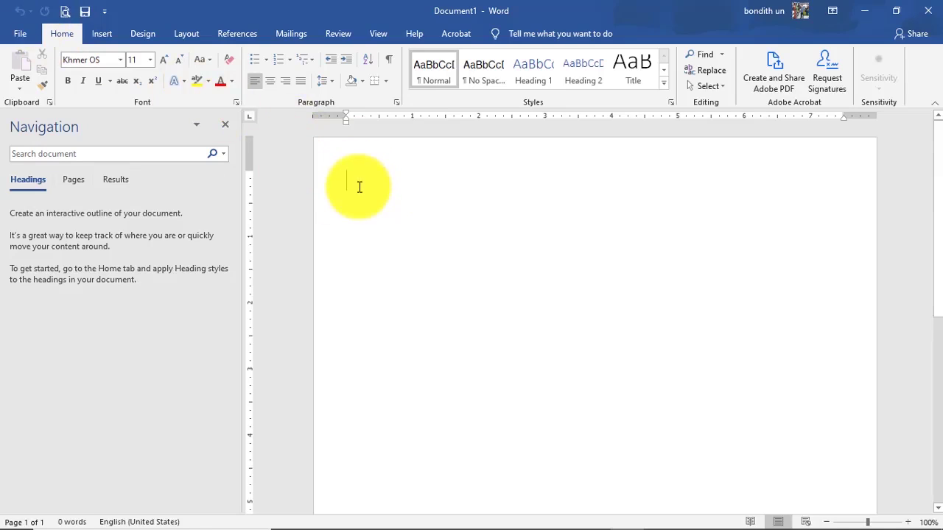
pyautogui.write('s')
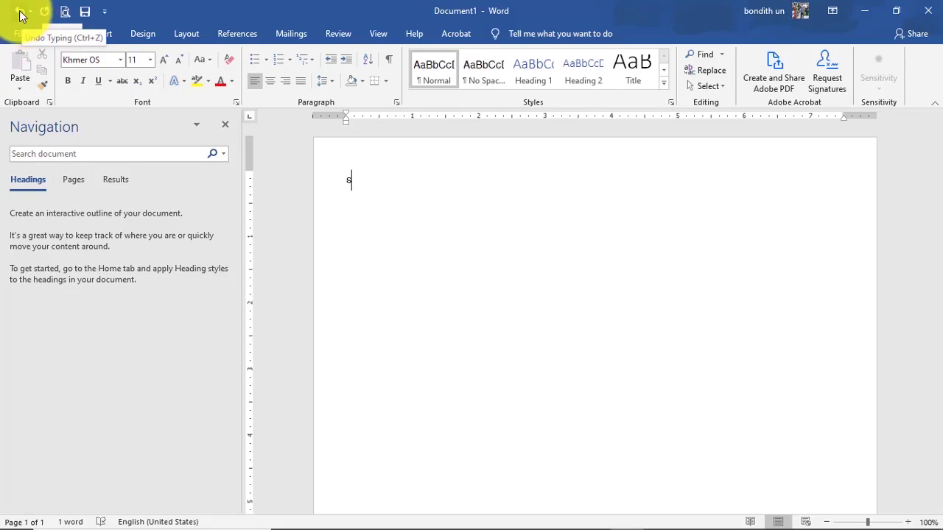
pyautogui.click(20, 14)
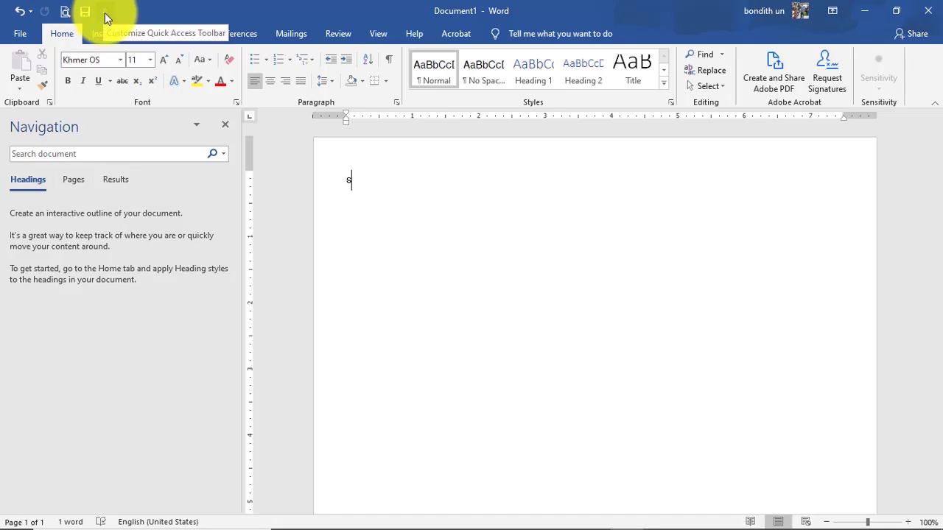
# - Remove Save, Print Preview and Print, Undo and Redo from the Quick Access Toolbar
pyautogui.click(105, 12)
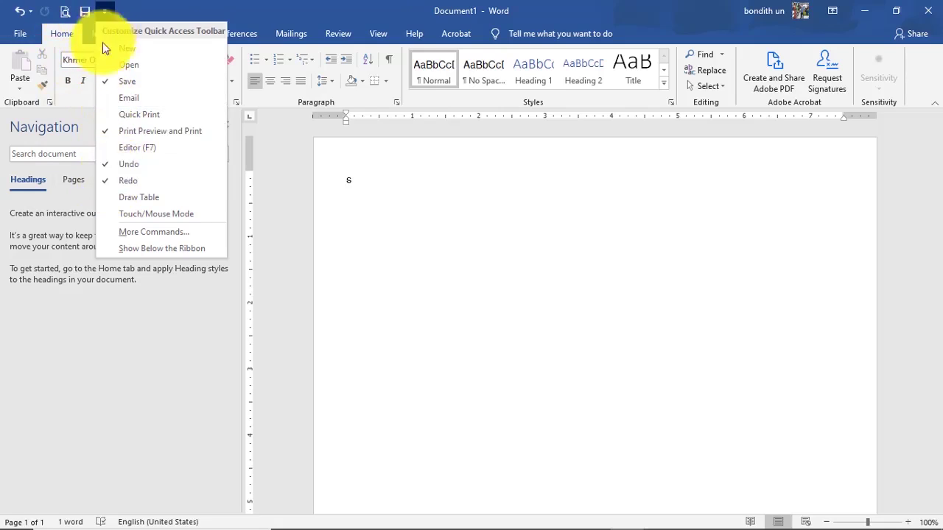
pyautogui.click(104, 82)
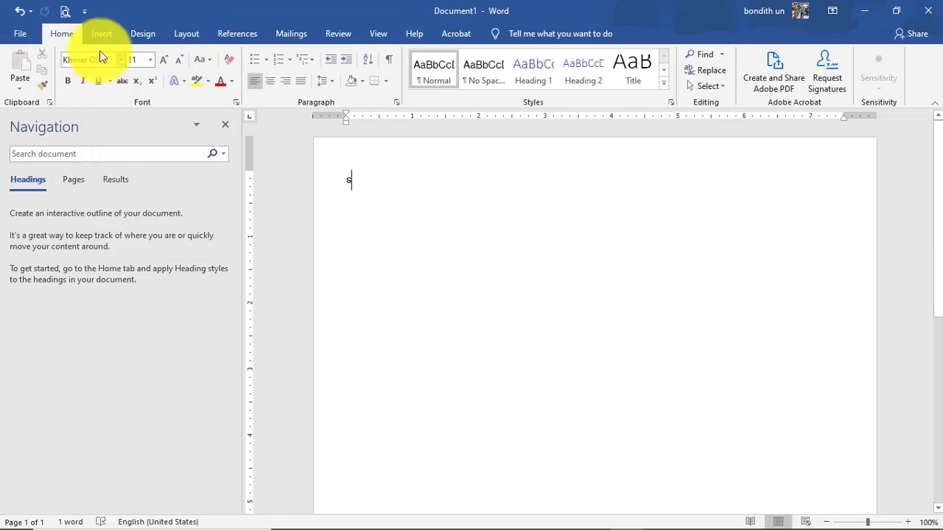
pyautogui.click(84, 14)
pyautogui.click(84, 131)
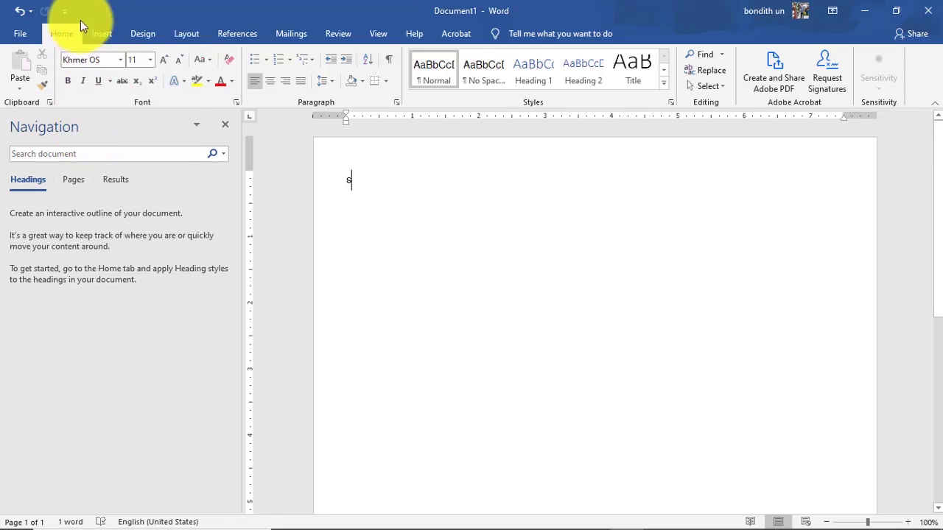
pyautogui.click(64, 11)
pyautogui.click(67, 162)
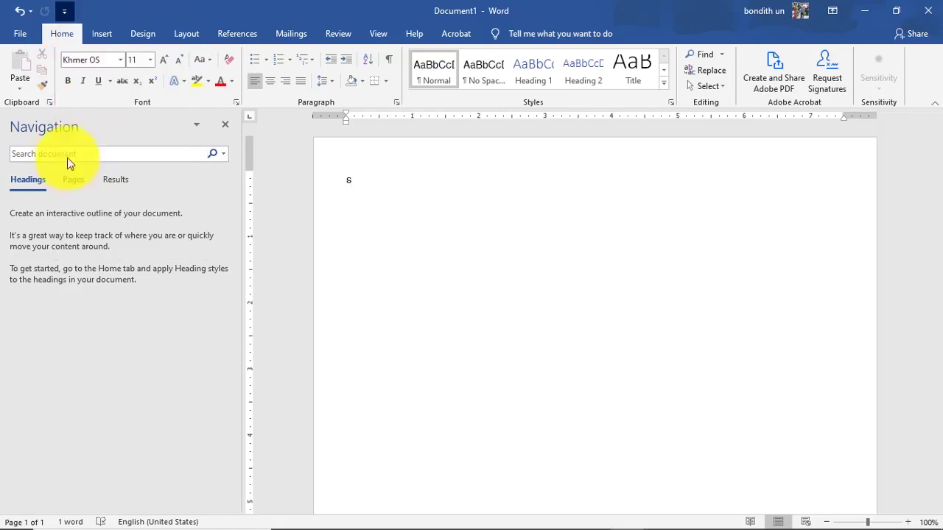
pyautogui.click(39, 11)
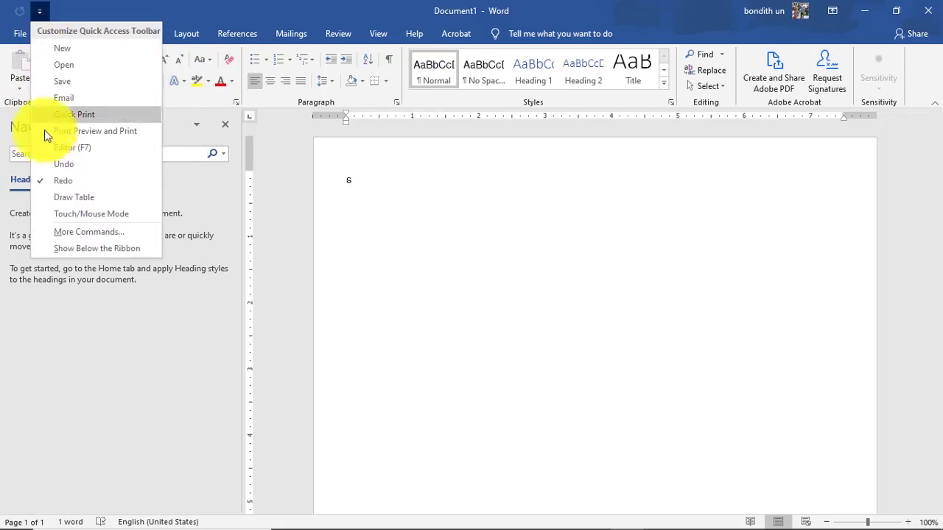
pyautogui.click(48, 179)
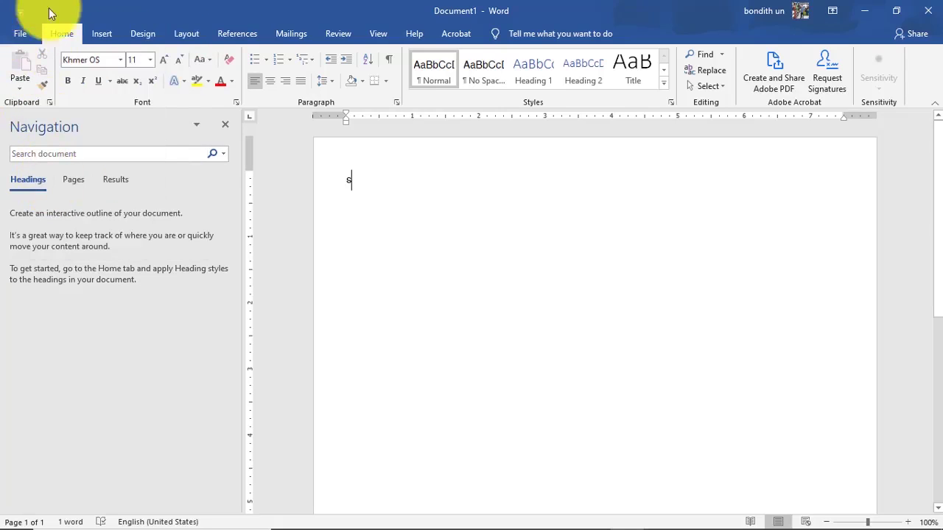
# - Add Print Preview and Print, Undo, Redo and Save back to the Quick Access Toolbar
pyautogui.click(22, 12)
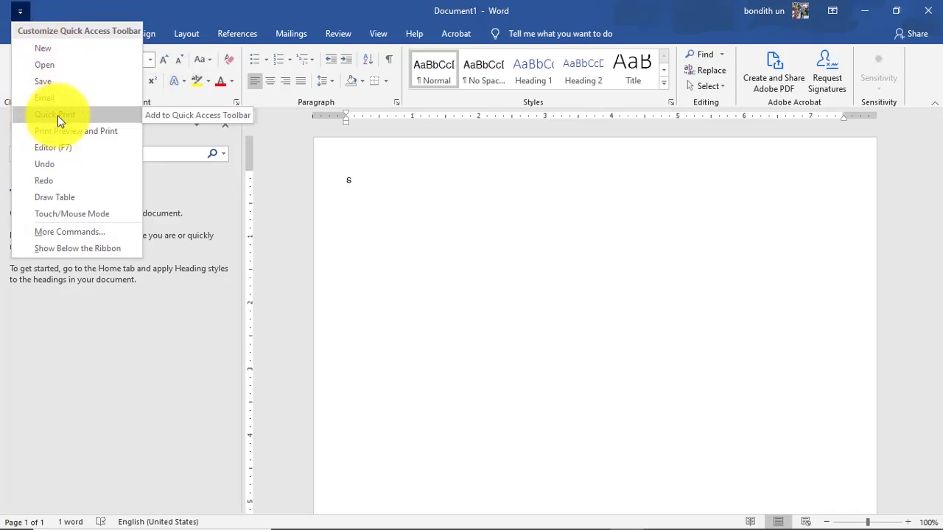
pyautogui.click(22, 129)
pyautogui.click(39, 11)
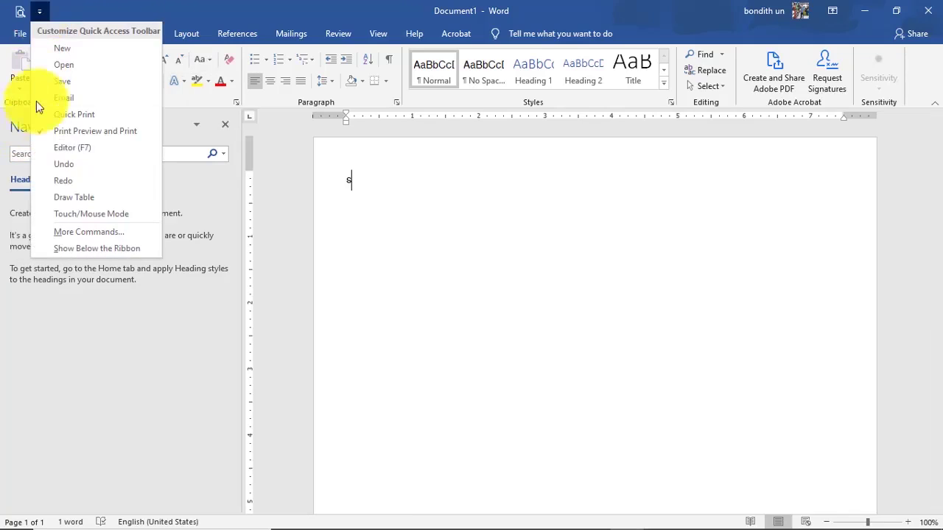
pyautogui.click(44, 163)
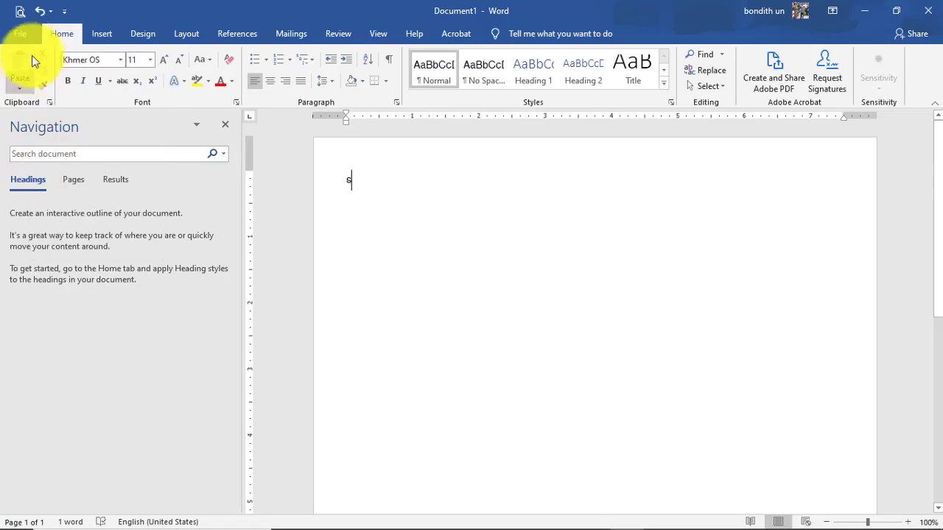
pyautogui.click(64, 14)
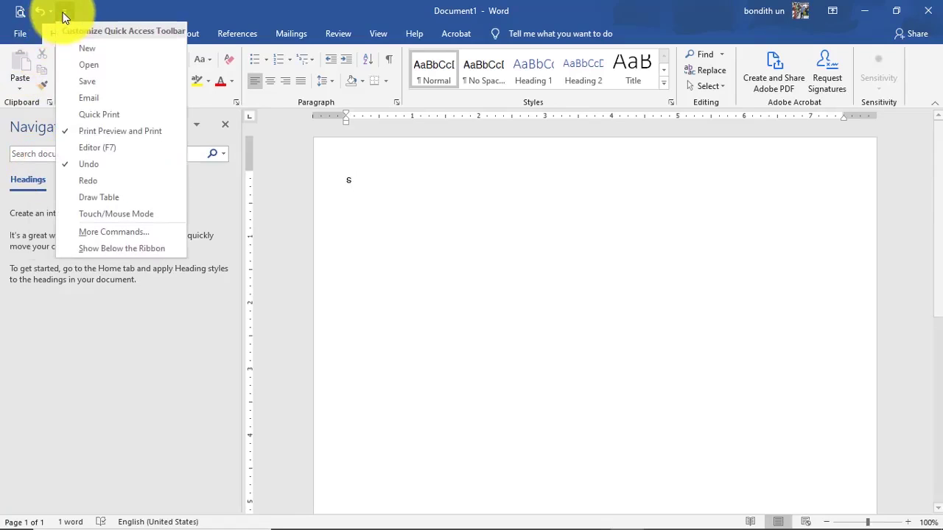
pyautogui.click(65, 182)
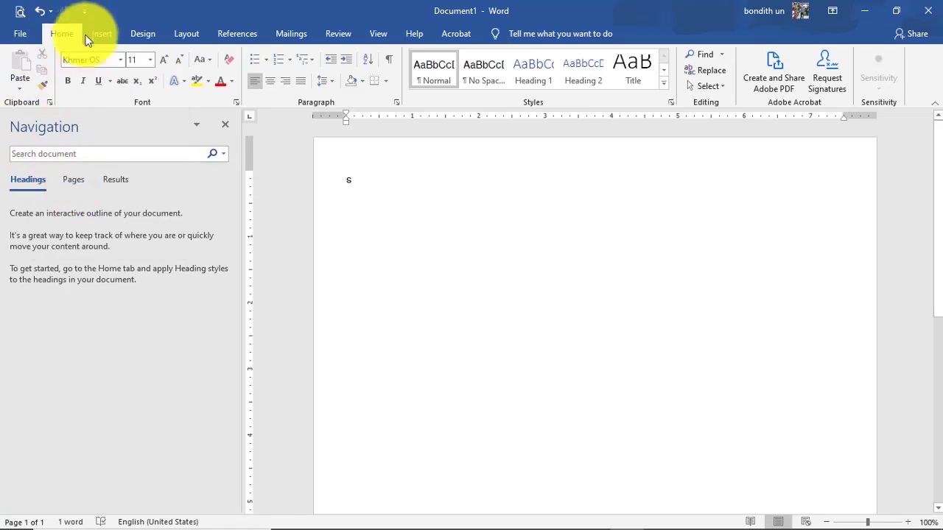
pyautogui.click(82, 12)
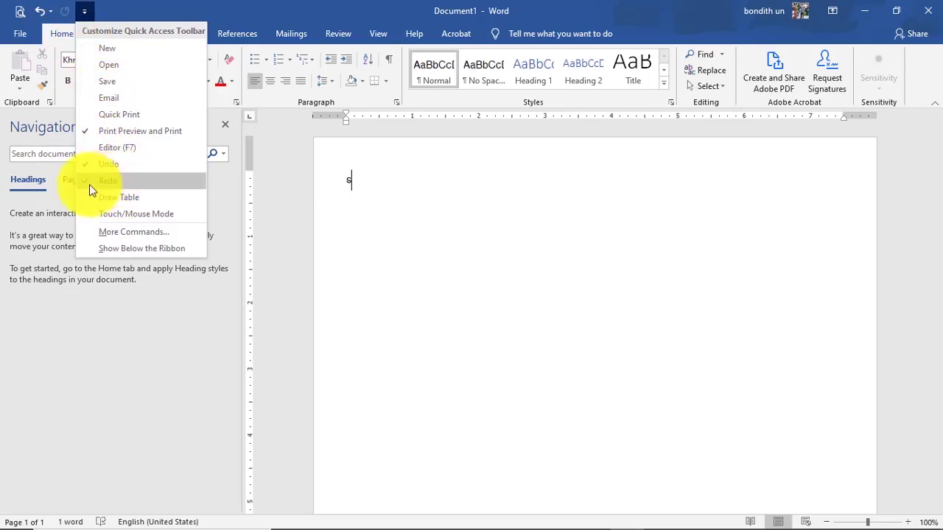
pyautogui.click(92, 81)
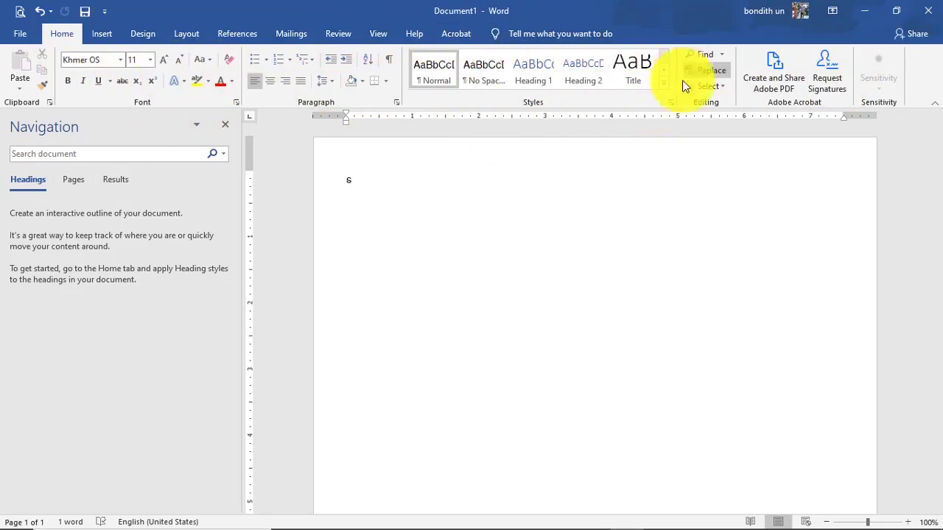
pyautogui.click(832, 12)
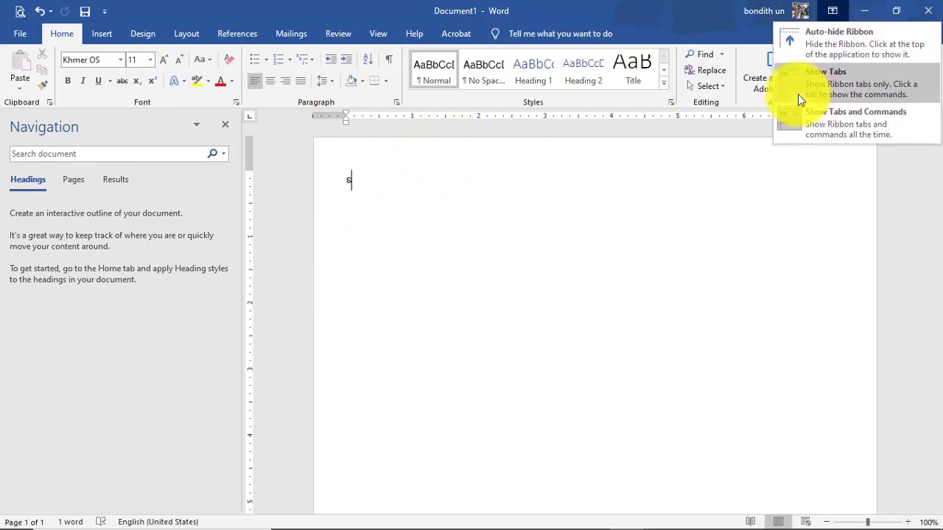
pyautogui.click(851, 42)
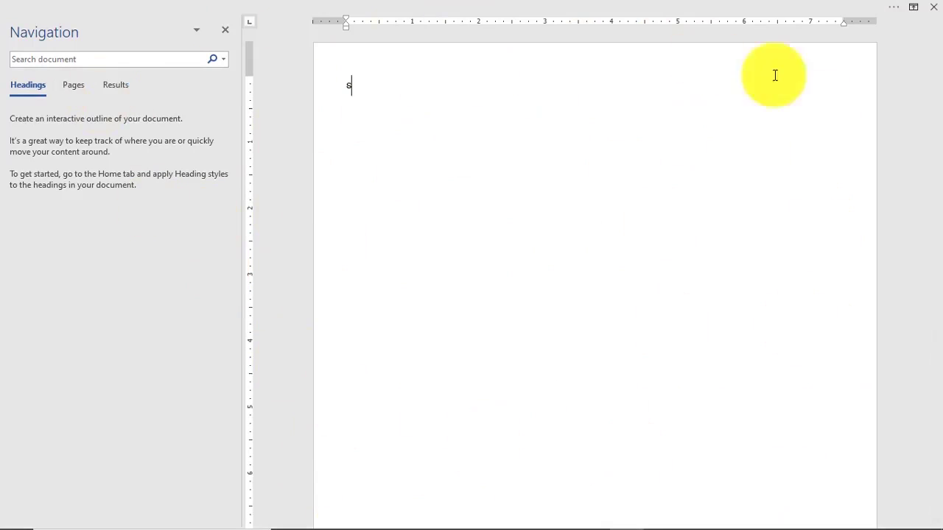
pyautogui.click(913, 10)
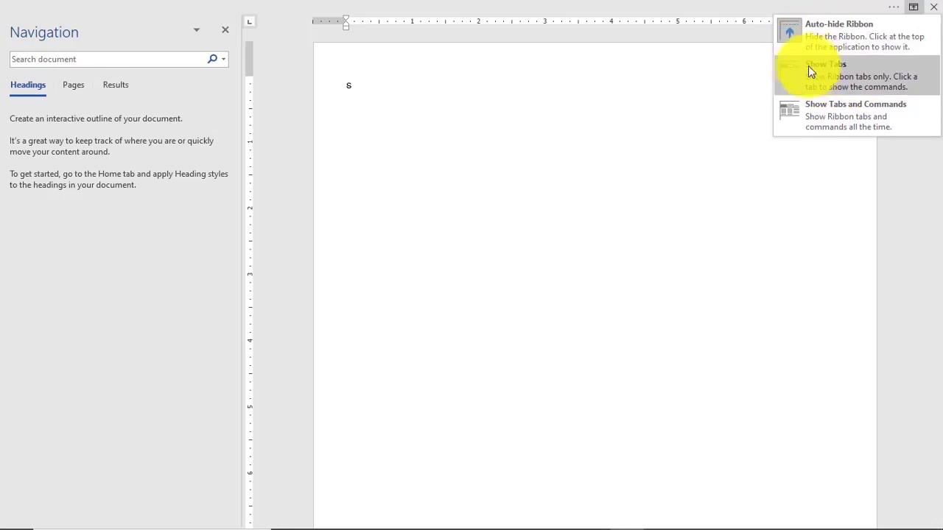
pyautogui.click(831, 118)
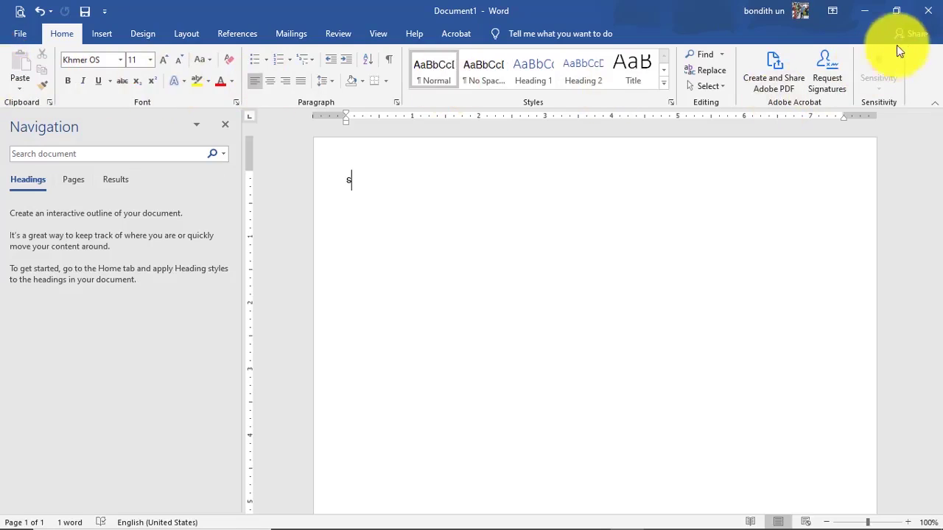
pyautogui.click(834, 11)
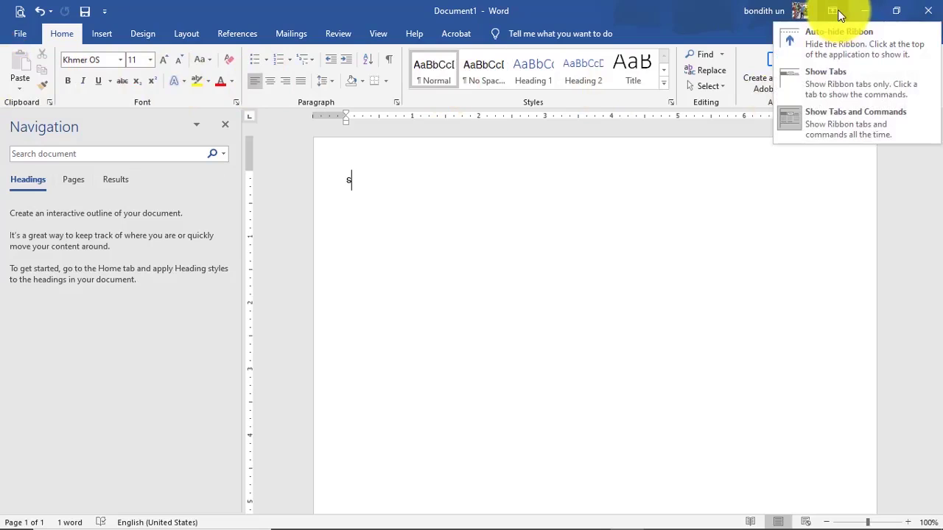
pyautogui.click(844, 81)
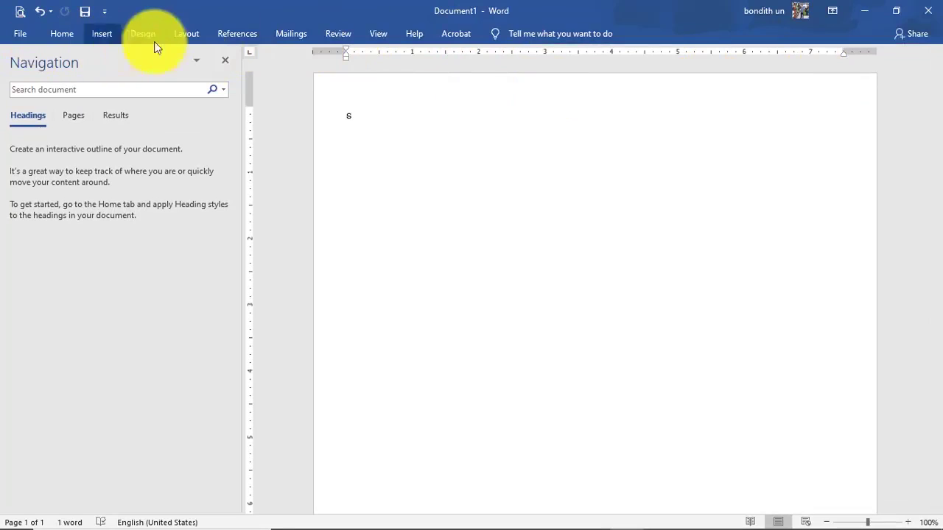
pyautogui.click(833, 13)
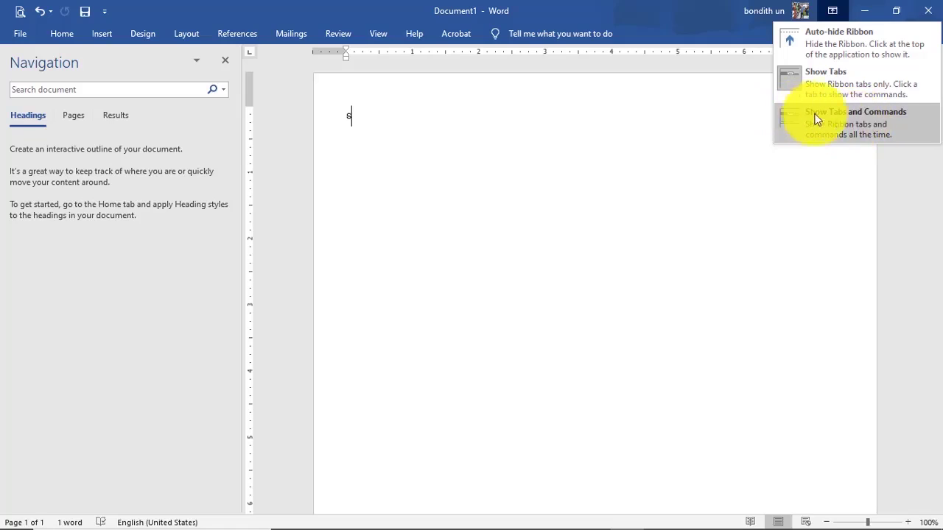
pyautogui.click(861, 119)
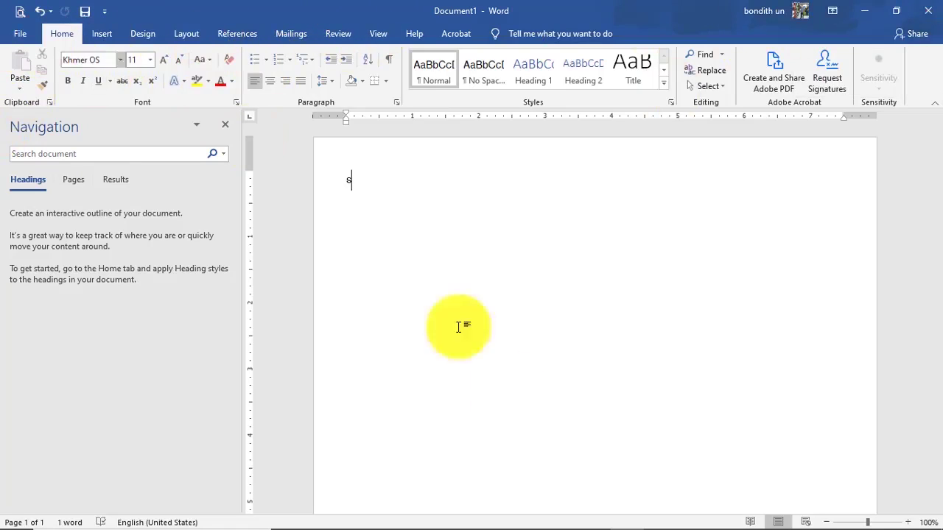
pyautogui.moveTo(711, 516)
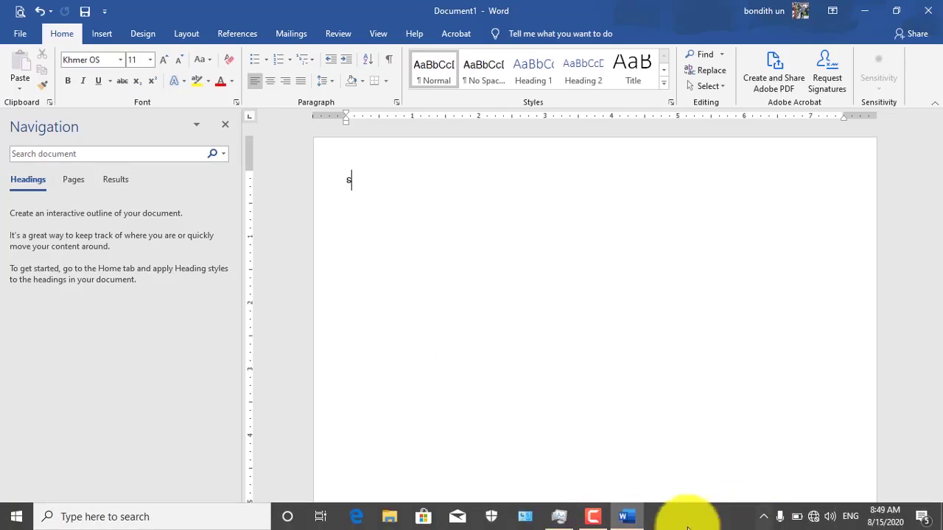
pyautogui.moveTo(591, 525)
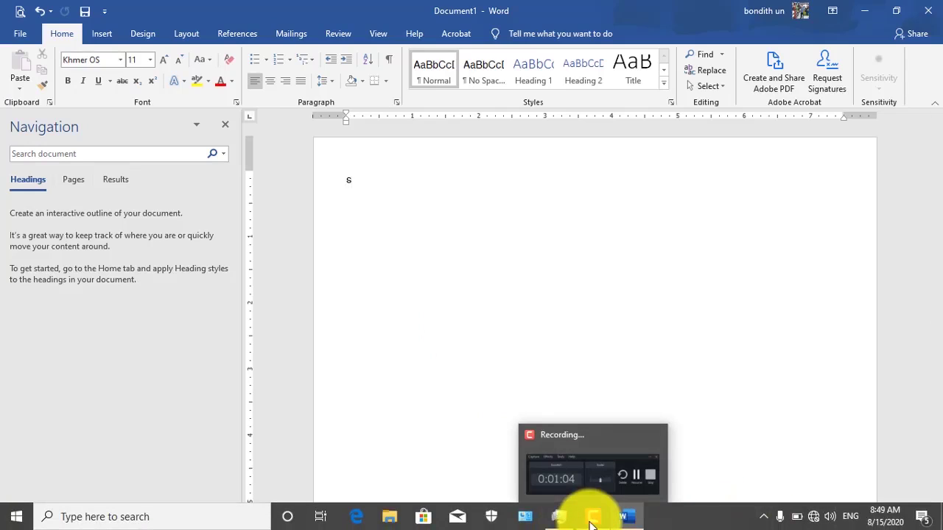
pyautogui.click(590, 519)
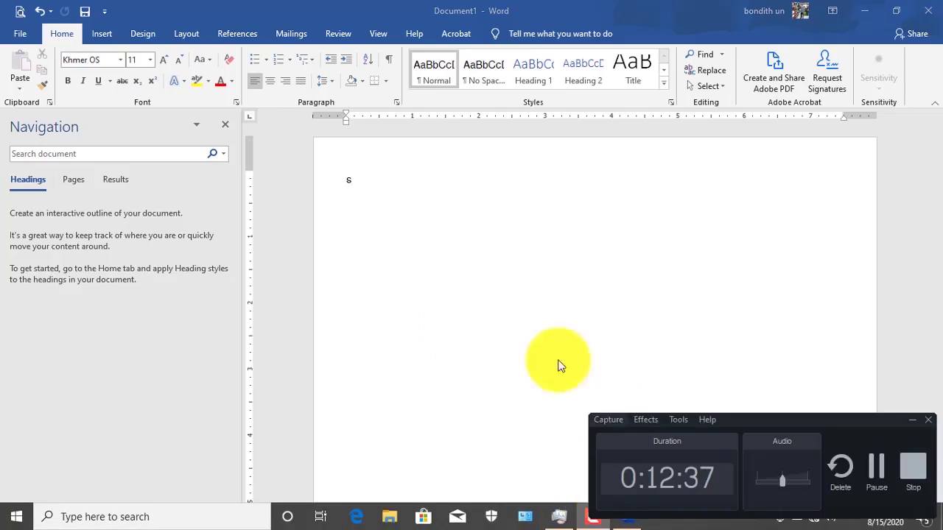
pyautogui.click(911, 422)
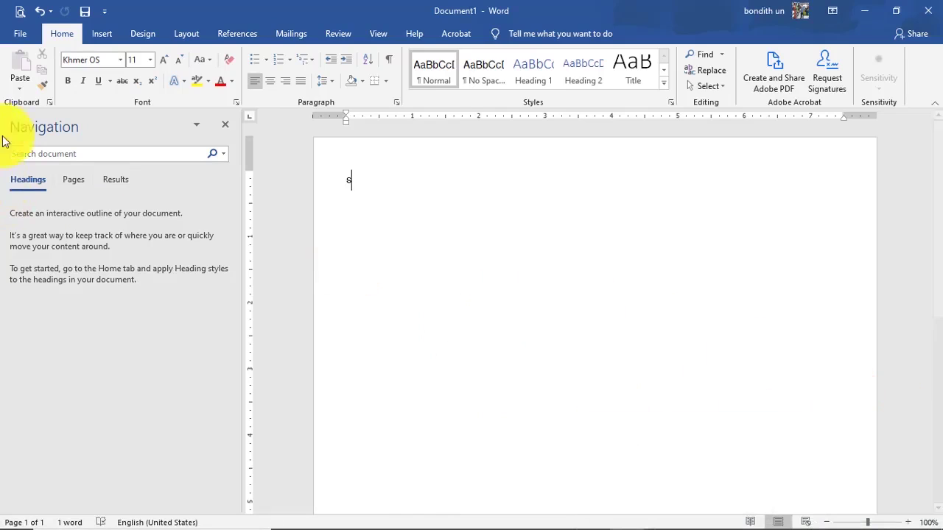
pyautogui.click(21, 36)
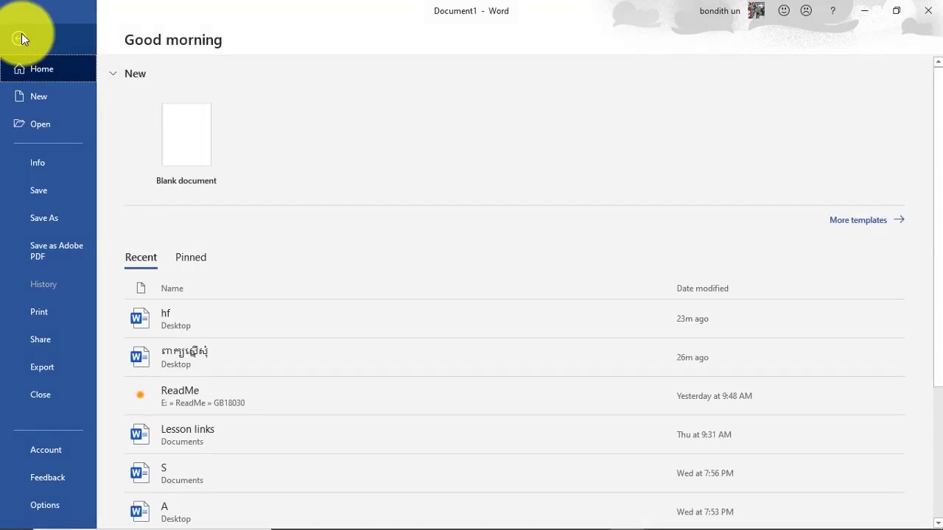
pyautogui.click(19, 39)
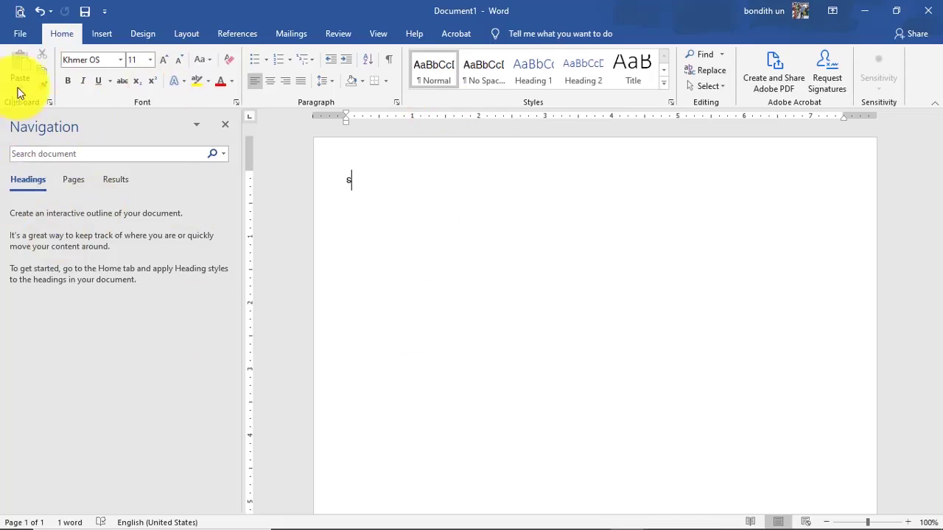
pyautogui.click(22, 36)
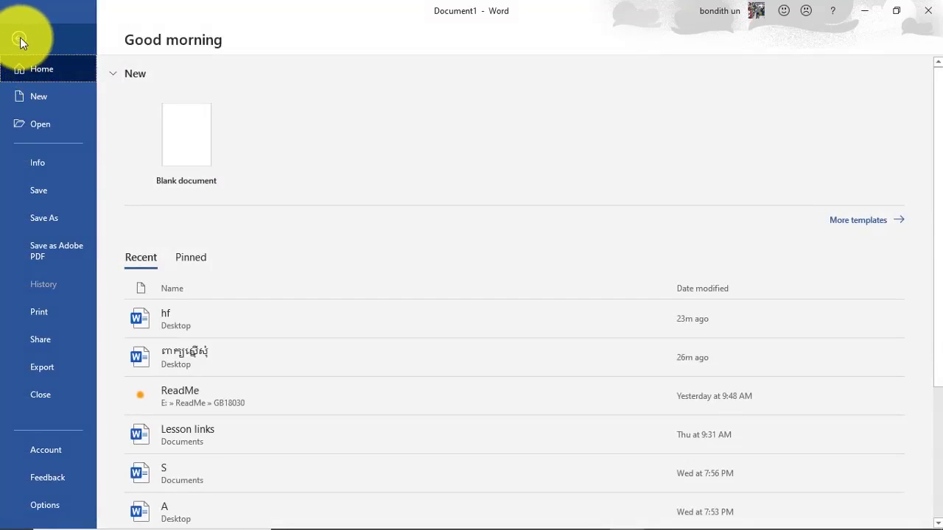
pyautogui.click(19, 40)
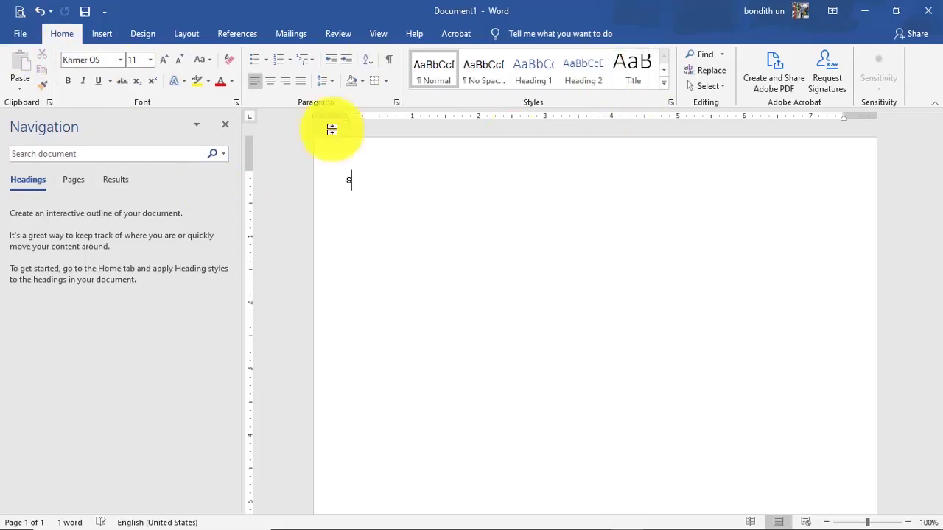
pyautogui.click(18, 34)
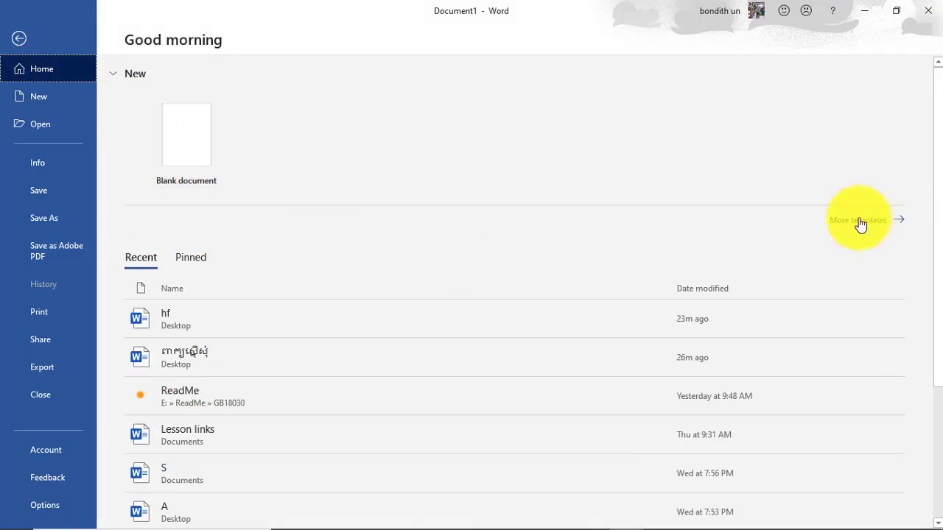
pyautogui.click(885, 226)
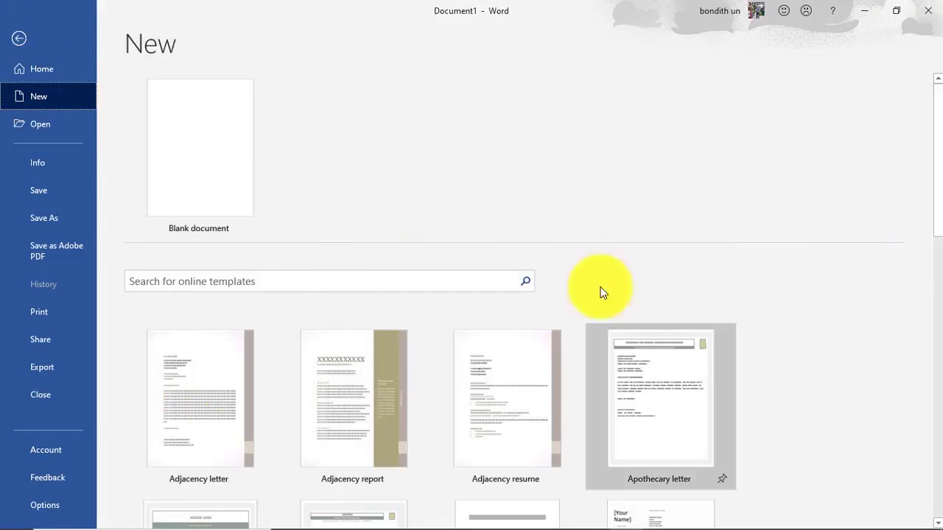
pyautogui.click(44, 71)
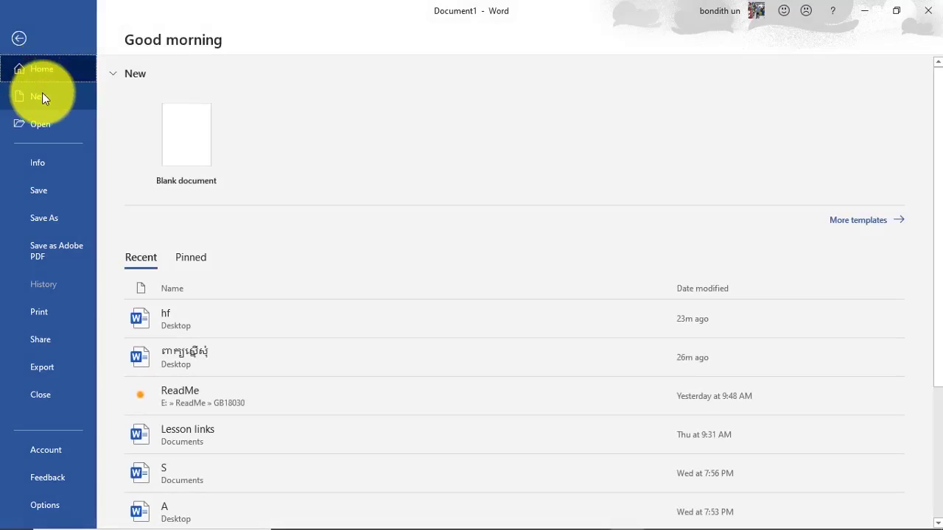
pyautogui.click(42, 94)
pyautogui.click(37, 69)
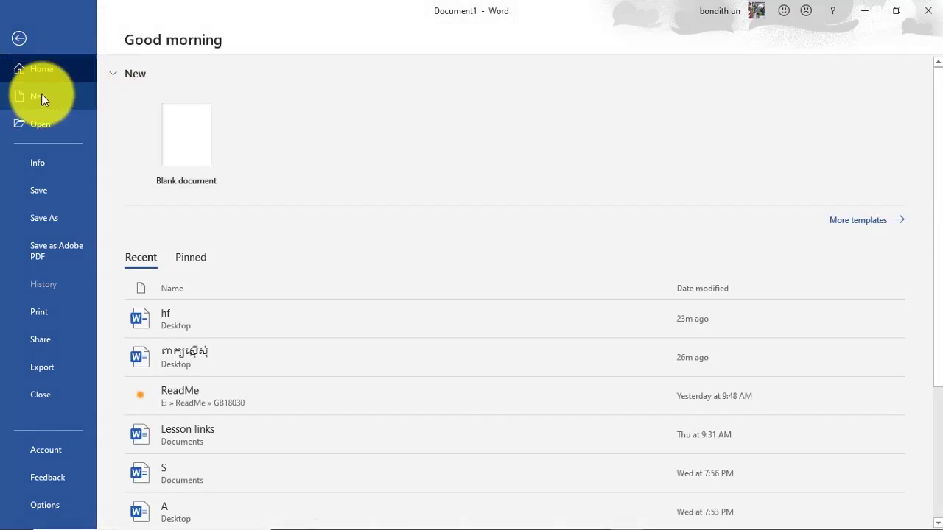
pyautogui.click(40, 94)
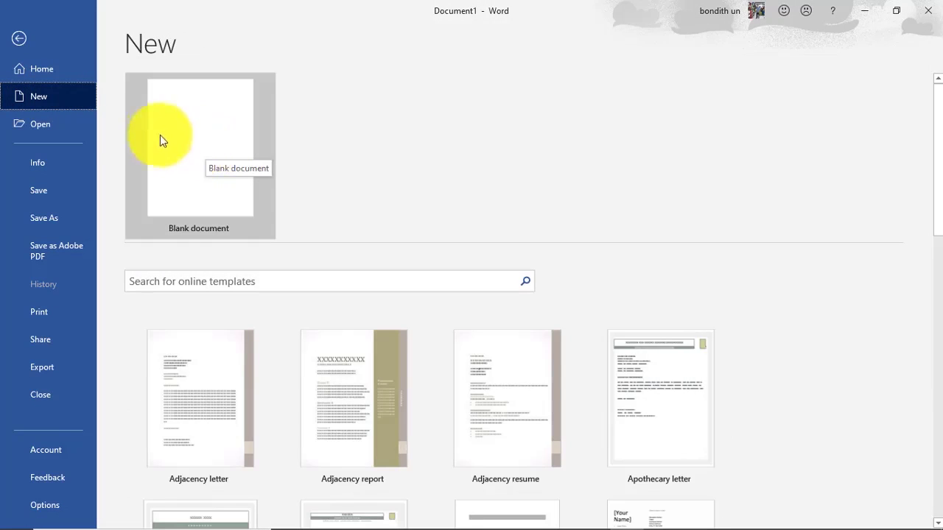
pyautogui.click(47, 72)
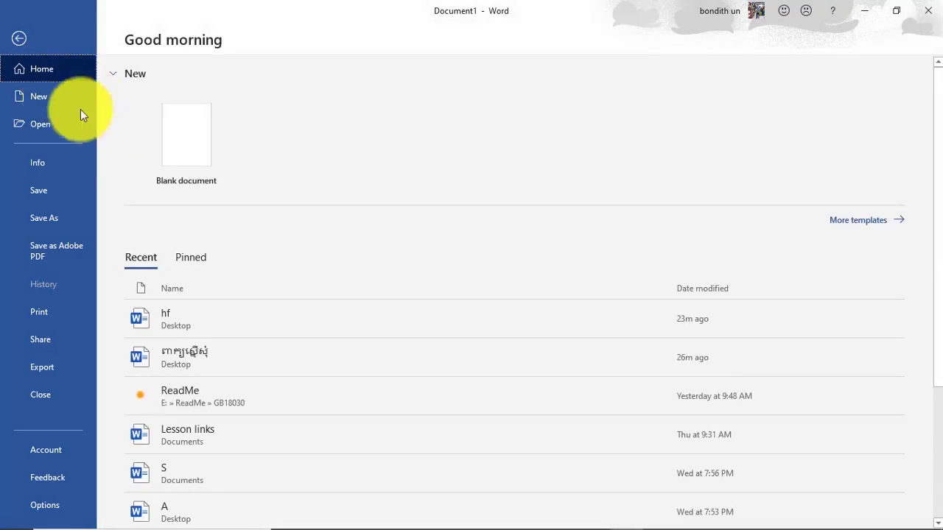
pyautogui.click(33, 43)
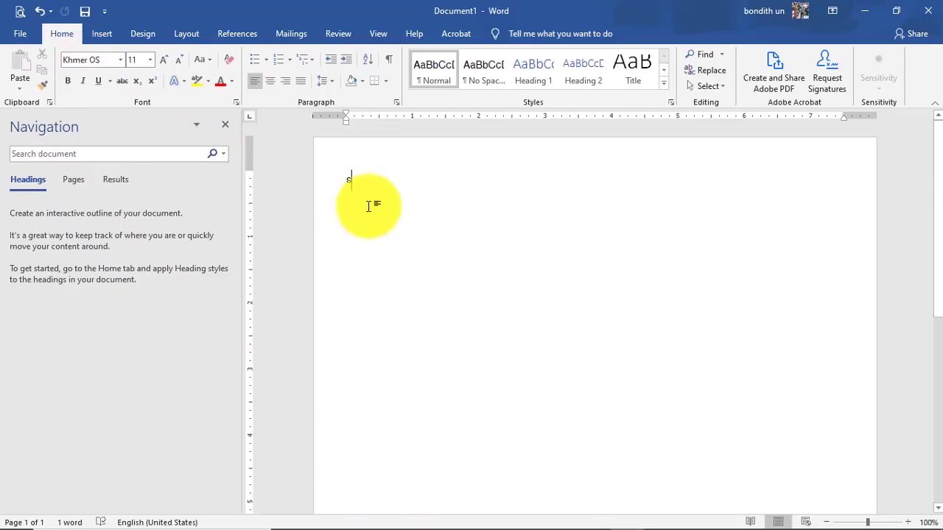
# - Delete the stray 's', centre the line and type the Khmer title 'ពាក្យស្នើសុំ'
pyautogui.doubleClick(343, 183)
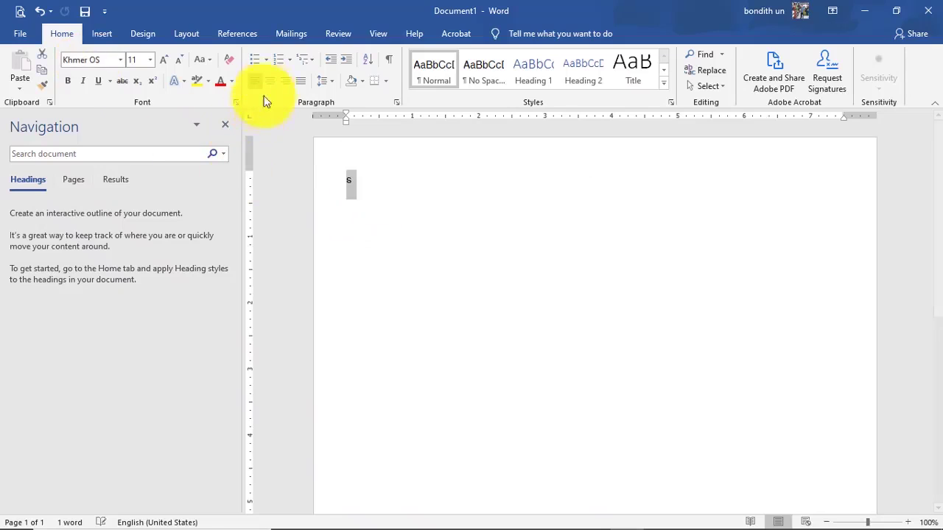
pyautogui.click(381, 188)
pyautogui.press('BackSpace')
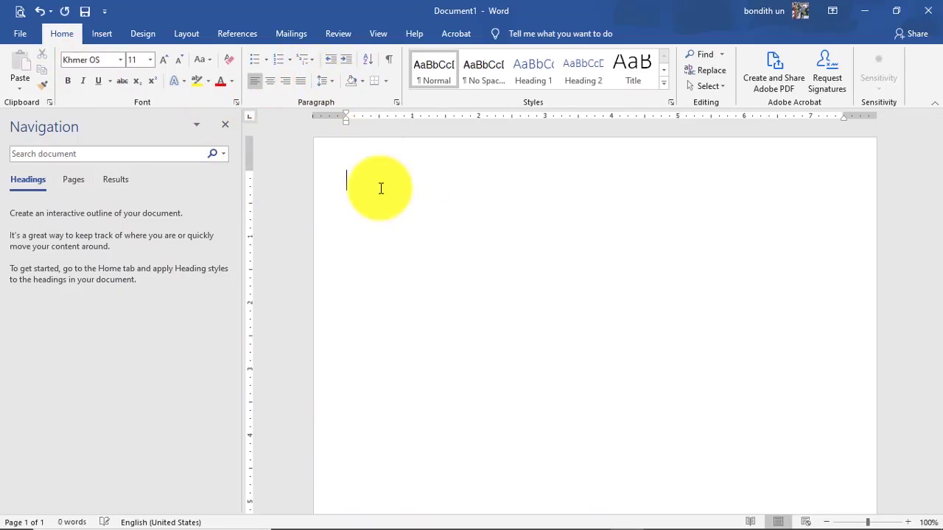
pyautogui.click(270, 81)
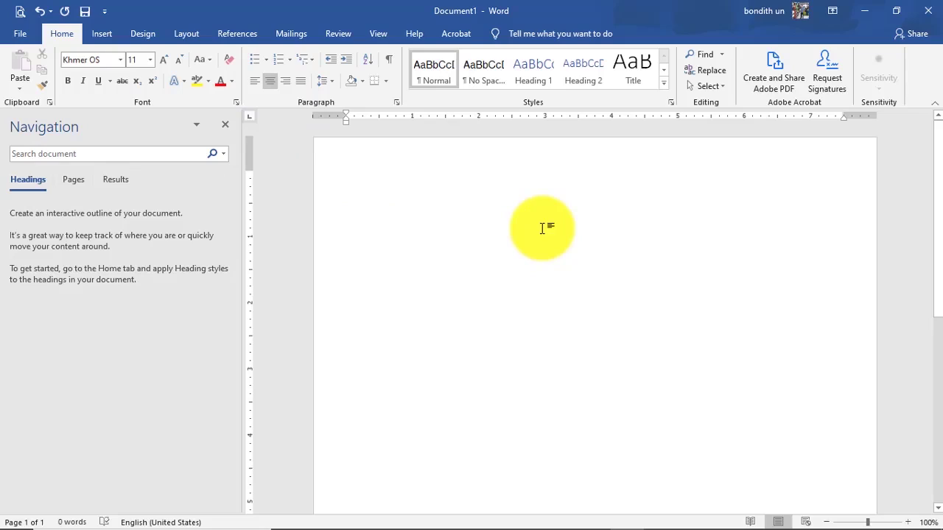
pyautogui.write('B')
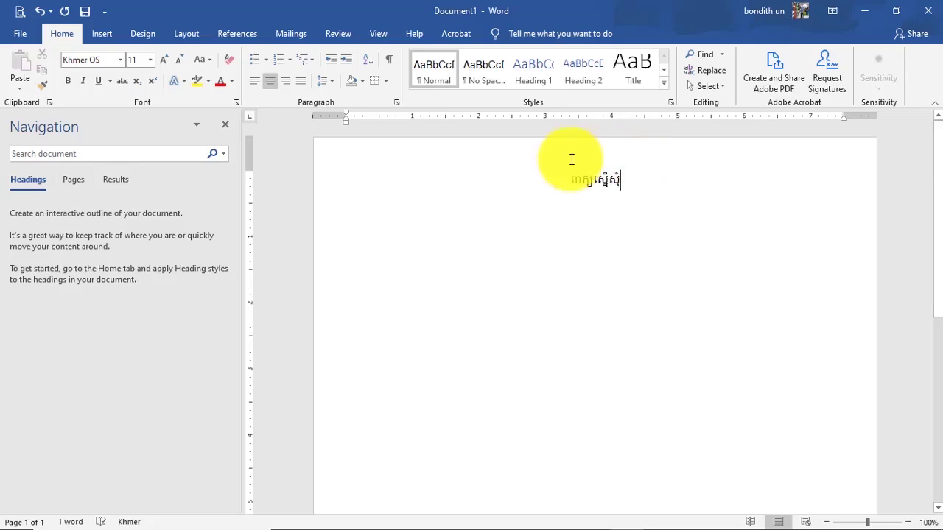
# - Set the Khmer title's font size to 20
pyautogui.moveTo(564, 178); pyautogui.dragTo(642, 181)
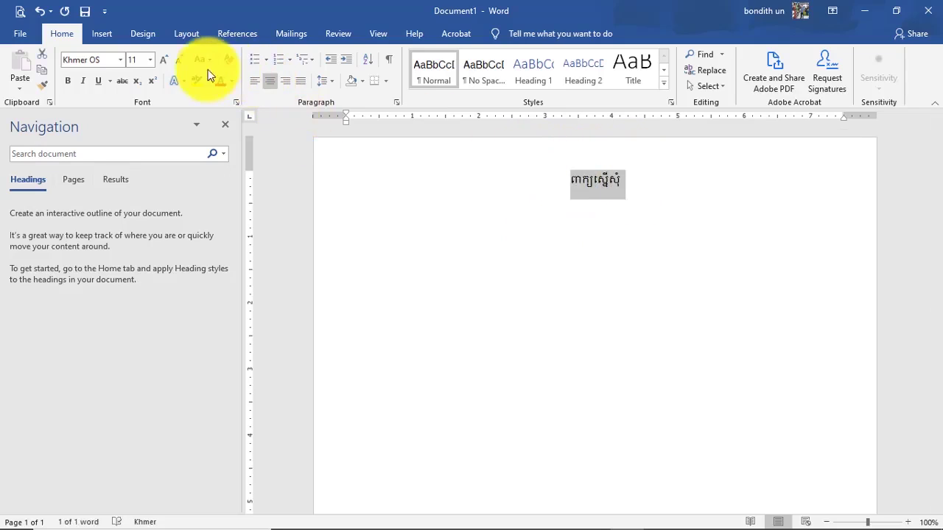
pyautogui.click(150, 59)
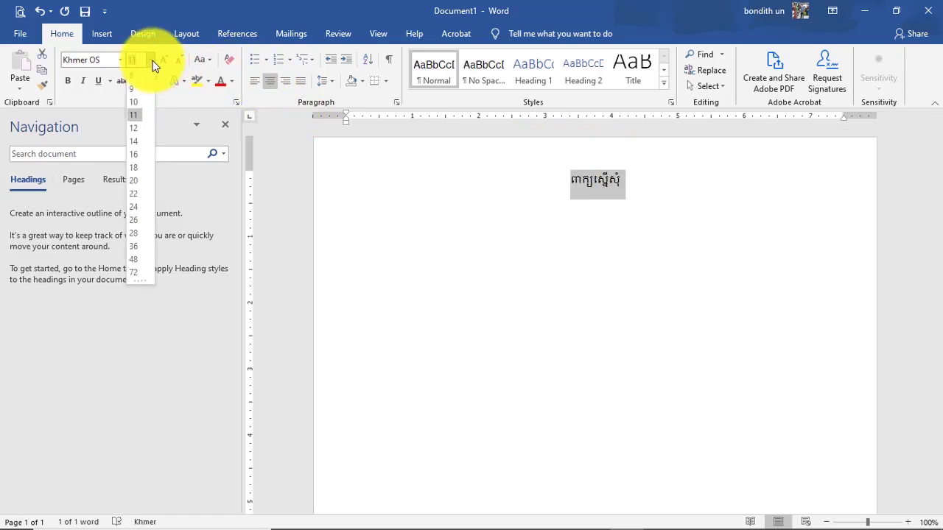
pyautogui.click(133, 187)
pyautogui.click(642, 216)
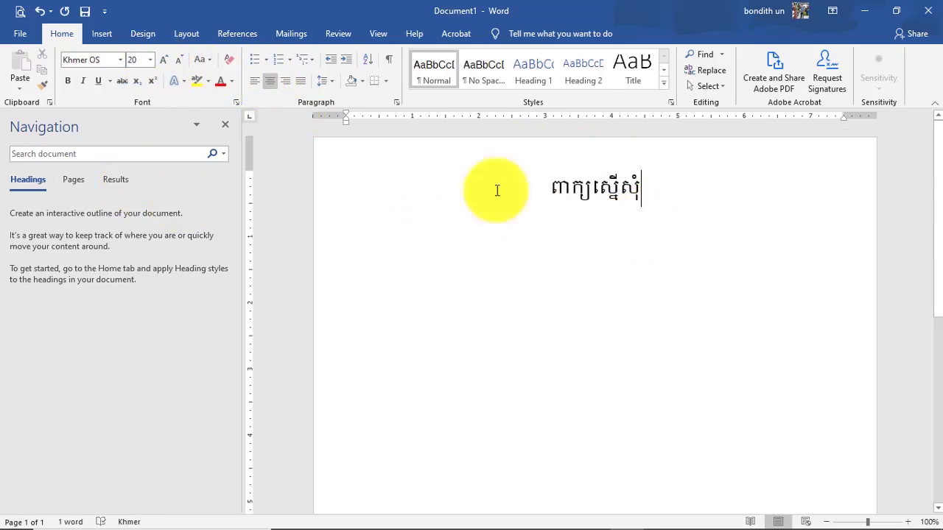
pyautogui.click(20, 36)
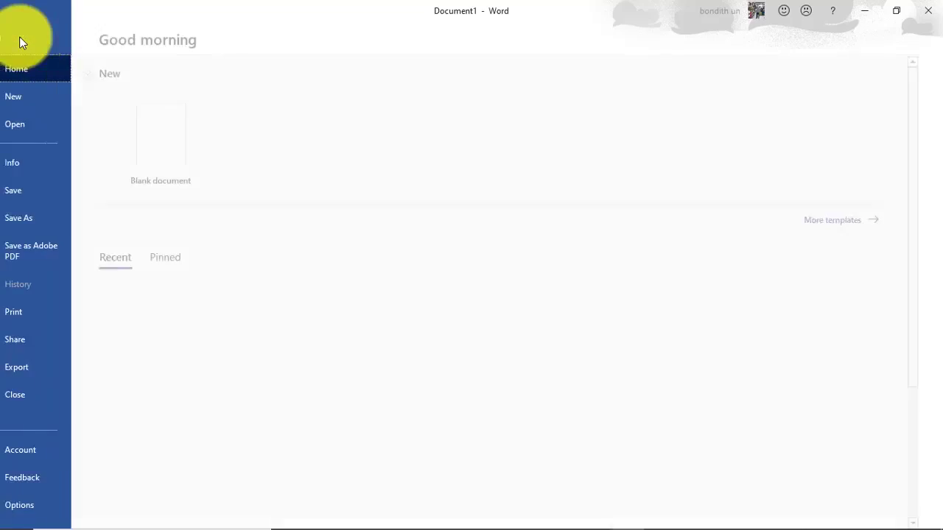
# - Create a new blank document and switch between it and the Khmer title document via taskbar previews
pyautogui.click(56, 96)
pyautogui.click(186, 136)
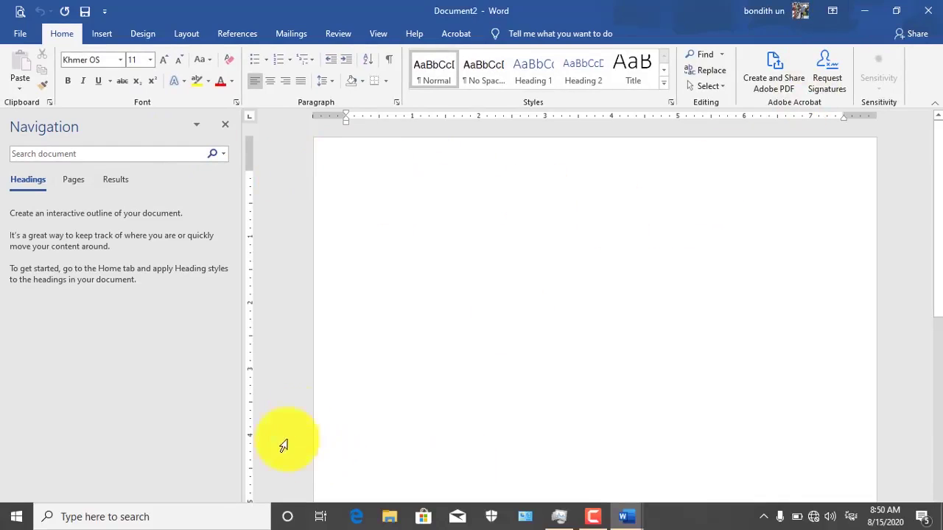
pyautogui.moveTo(630, 522)
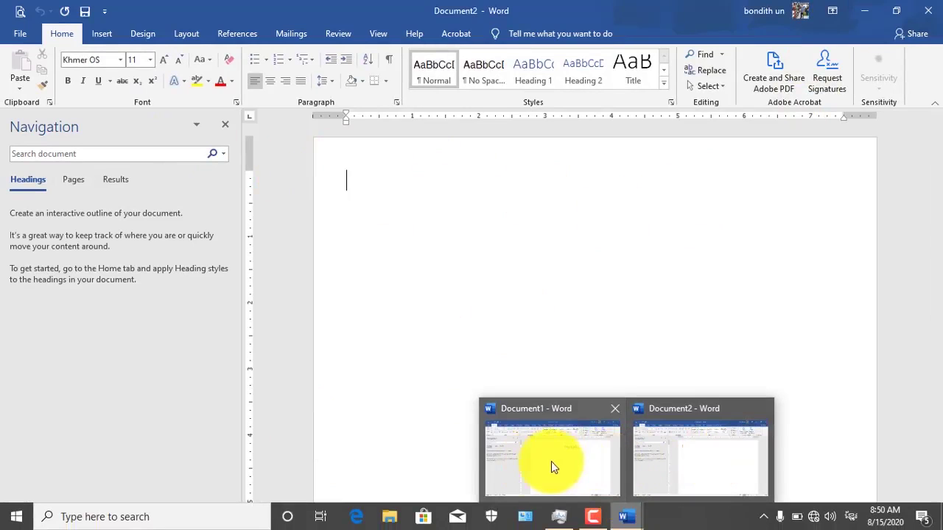
pyautogui.click(558, 465)
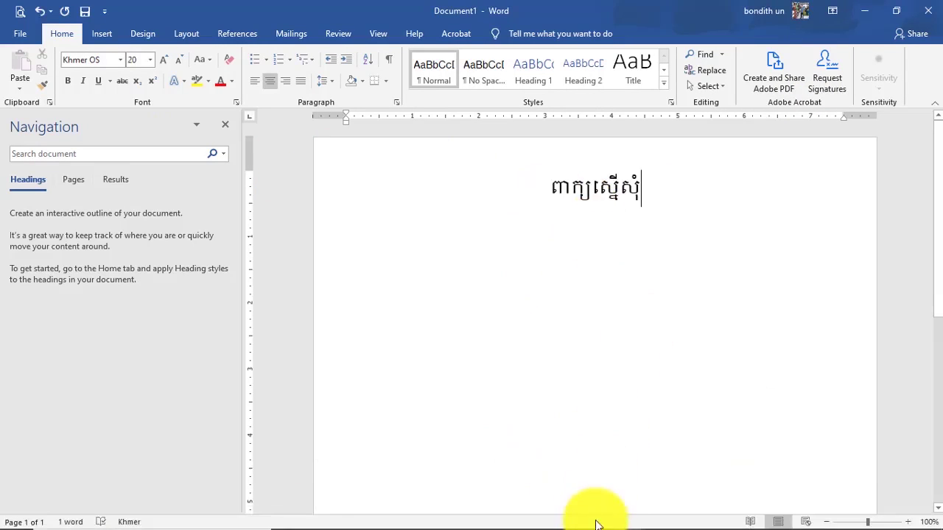
pyautogui.moveTo(599, 515)
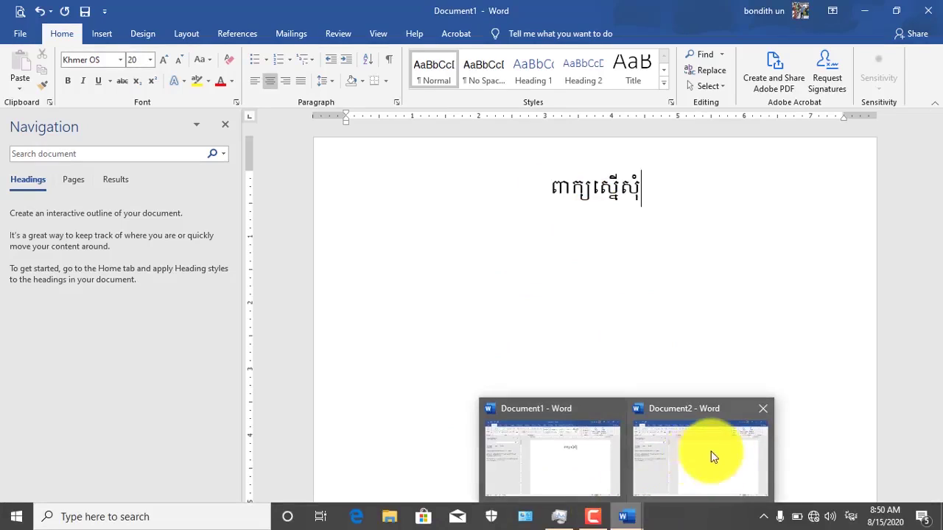
pyautogui.click(698, 450)
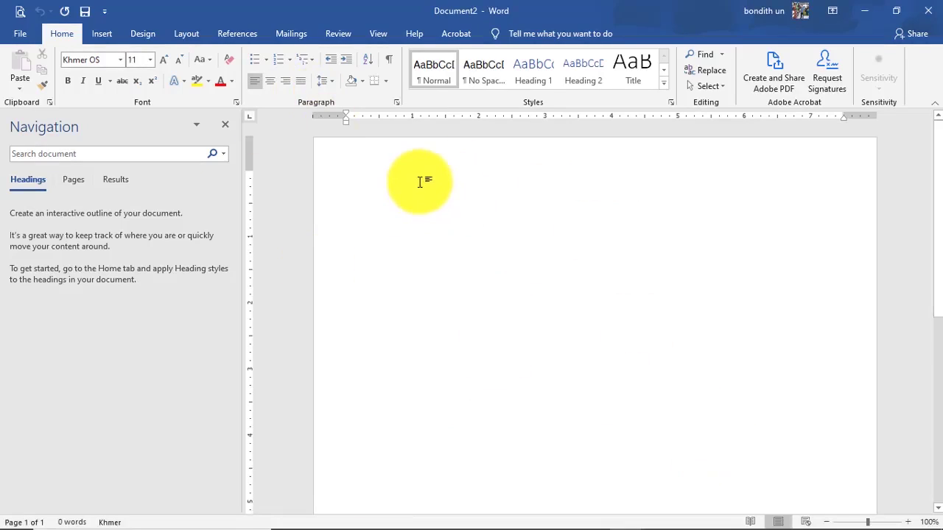
# - Switch between the two windows again, then close the blank Document2 and return to the title document's File page
pyautogui.moveTo(621, 524)
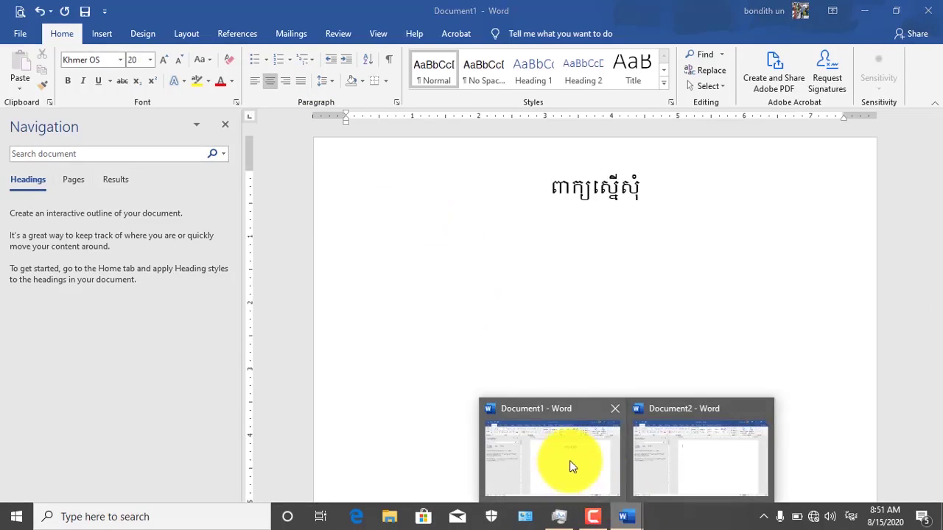
pyautogui.click(567, 460)
pyautogui.moveTo(640, 523)
pyautogui.click(685, 455)
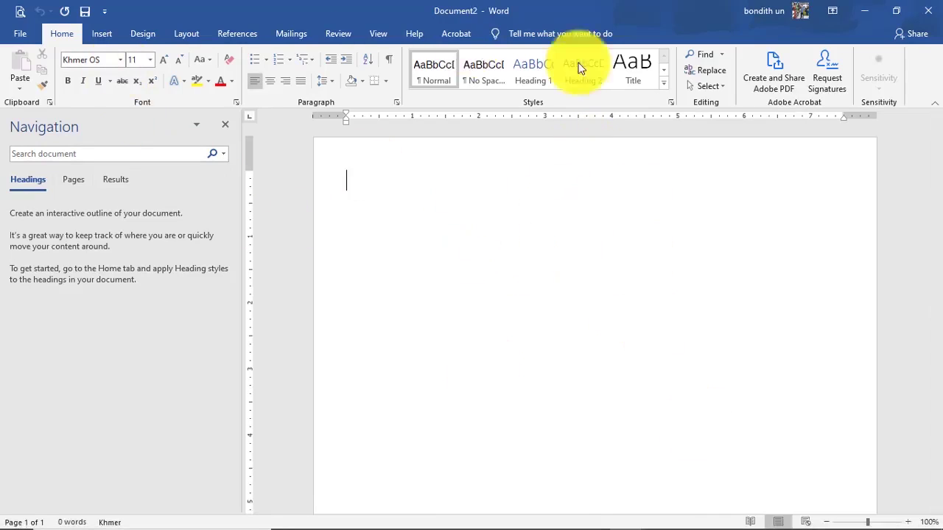
pyautogui.click(928, 10)
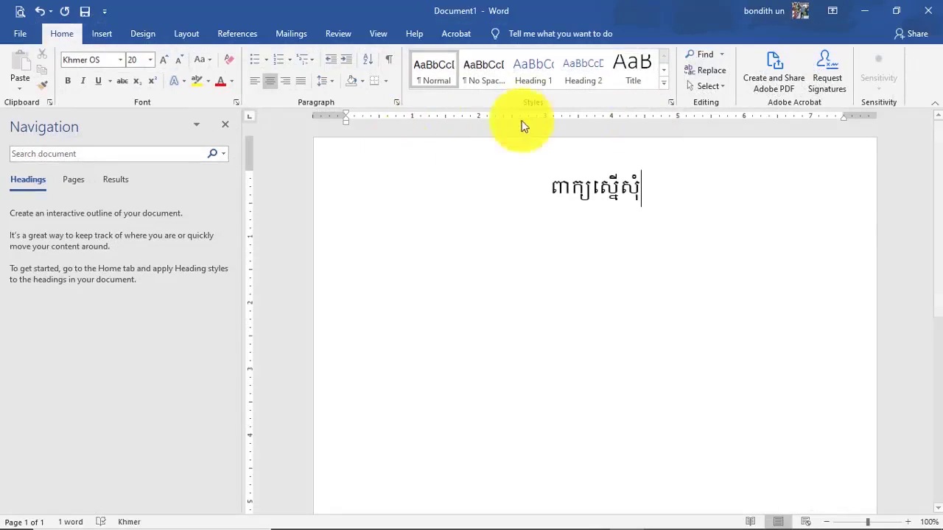
pyautogui.click(24, 32)
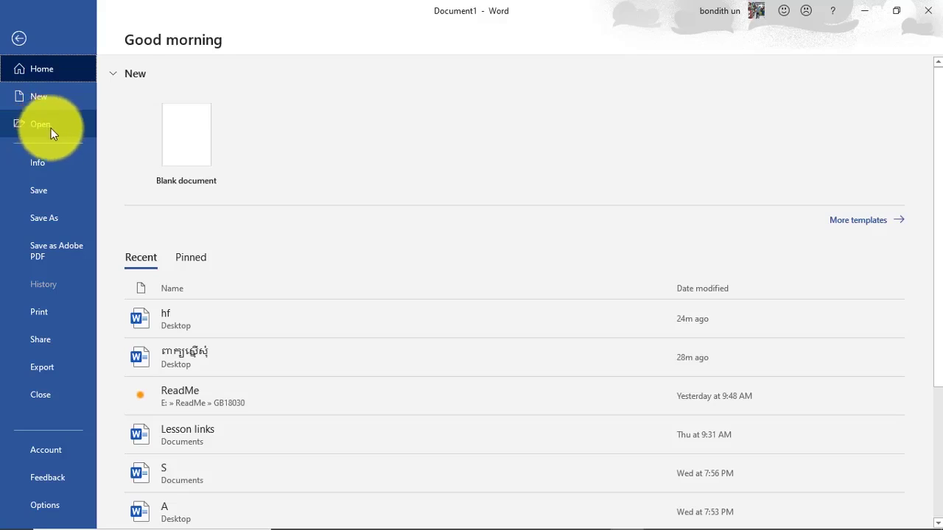
# - On the File > Open page, switch from recent folders to the recent documents list
pyautogui.click(35, 124)
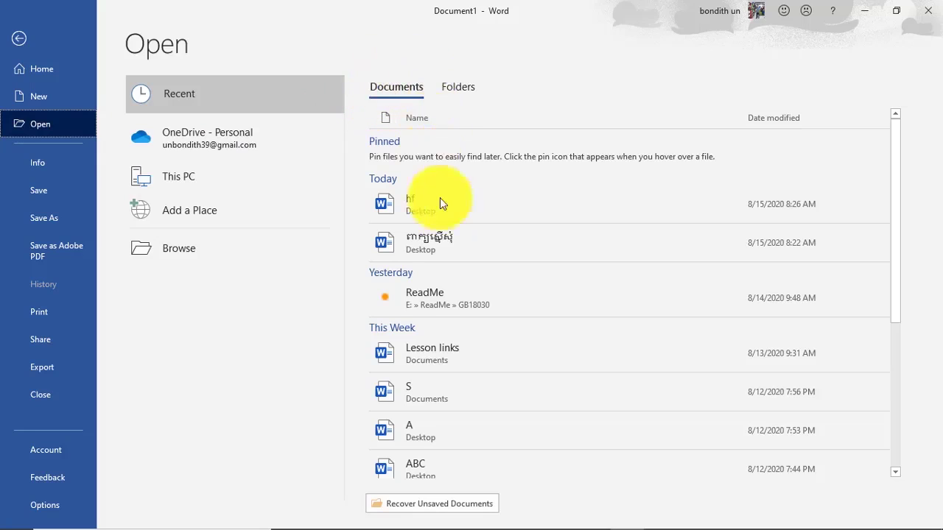
pyautogui.scroll(-3, 446, 295)
pyautogui.scroll(3, 446, 294)
pyautogui.scroll(-5, 471, 221)
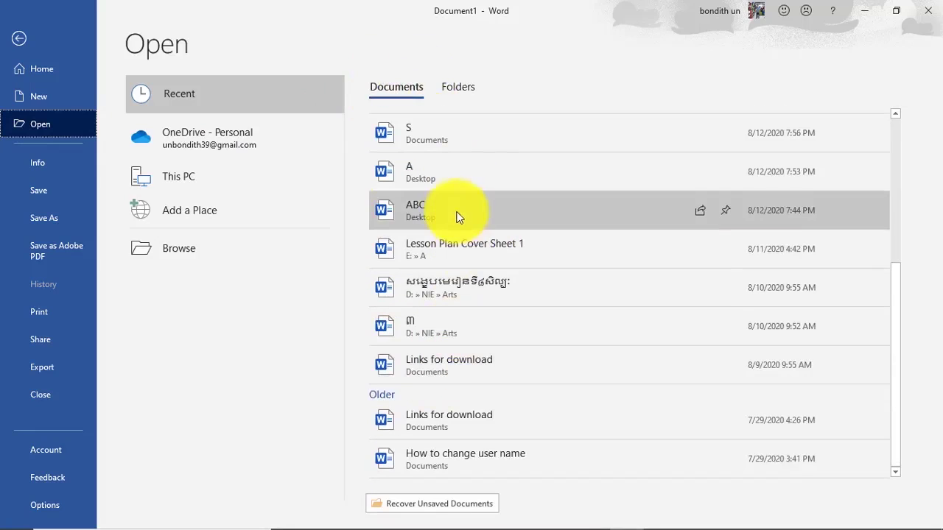
pyautogui.scroll(3, 454, 214)
pyautogui.click(464, 90)
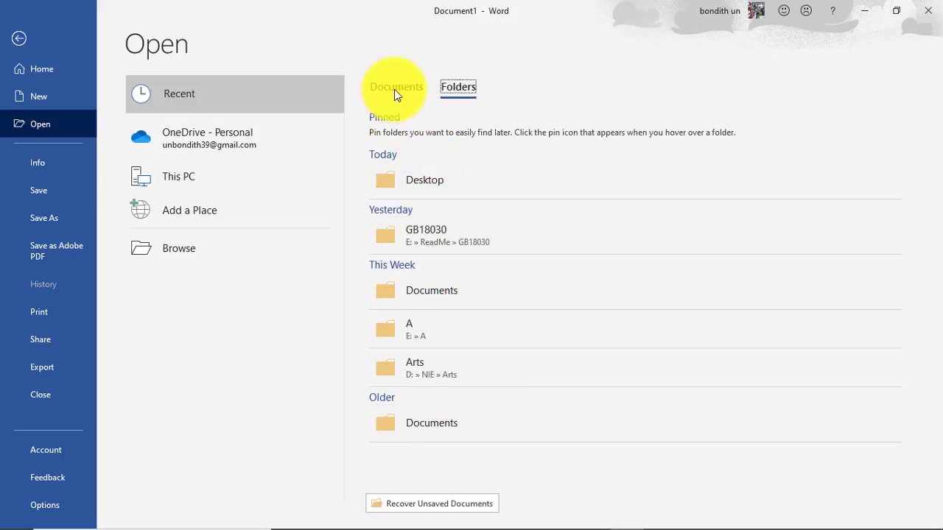
pyautogui.click(394, 92)
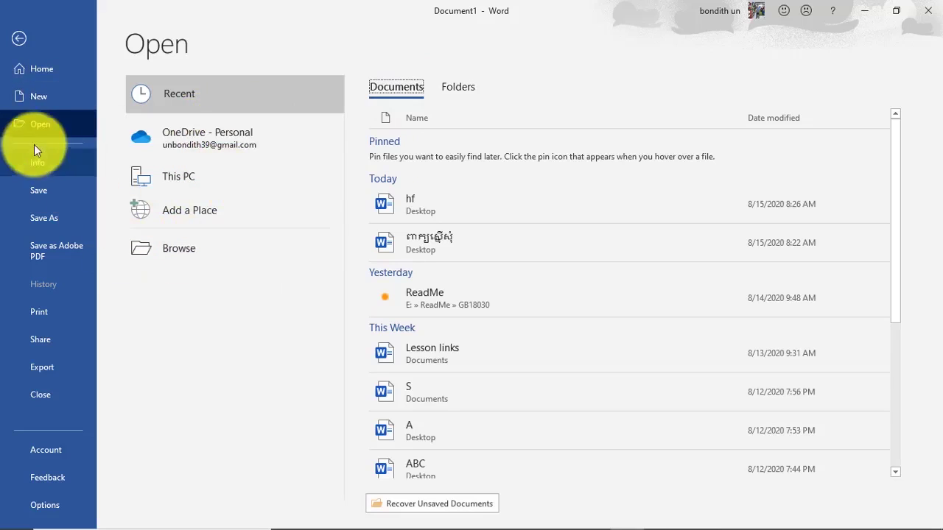
# - Browse to the Documents folder and open the 'Lesson links' file
pyautogui.click(178, 248)
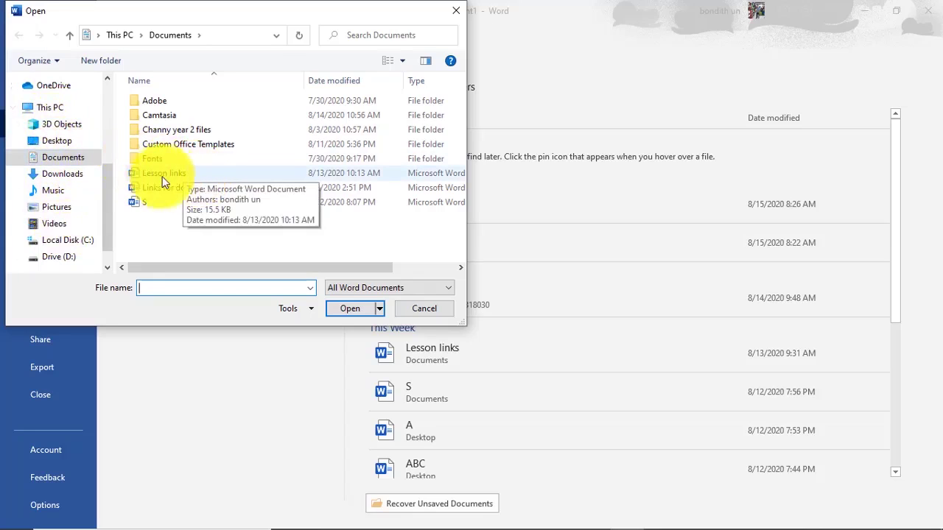
pyautogui.click(73, 159)
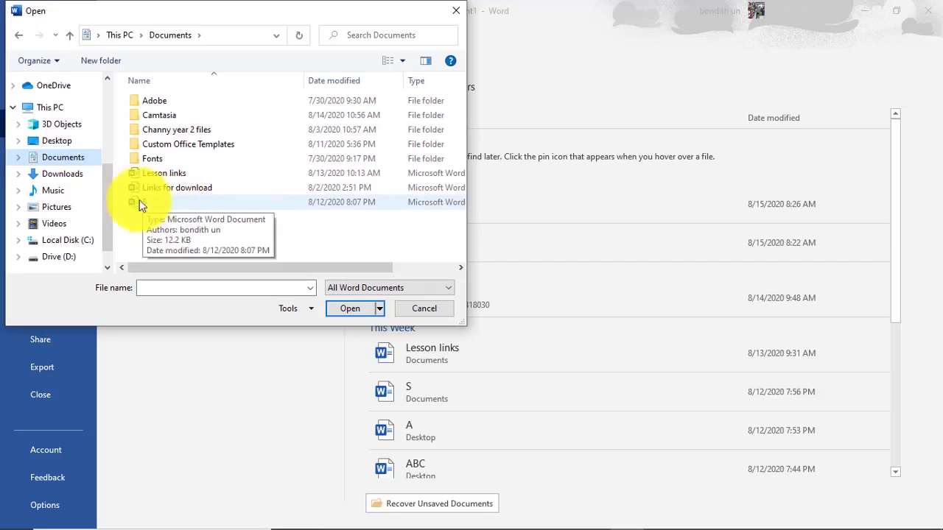
pyautogui.click(181, 174)
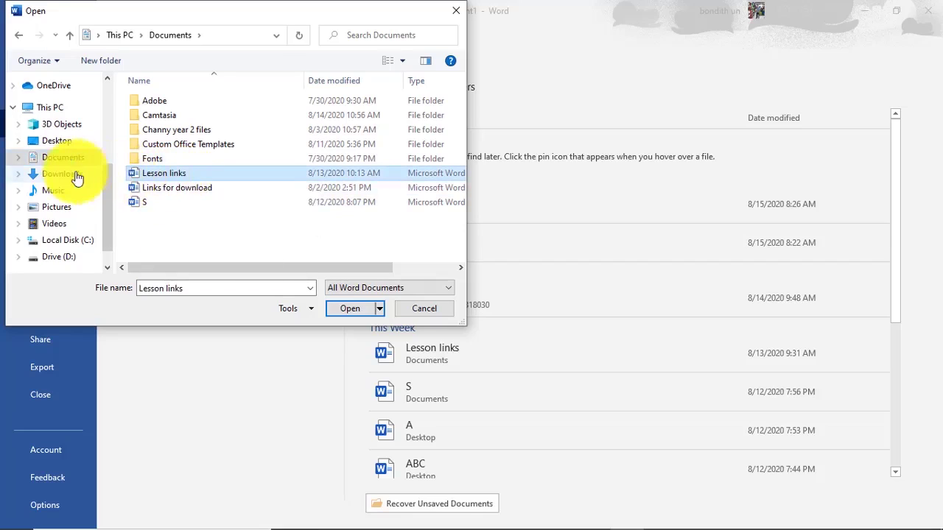
pyautogui.click(177, 181)
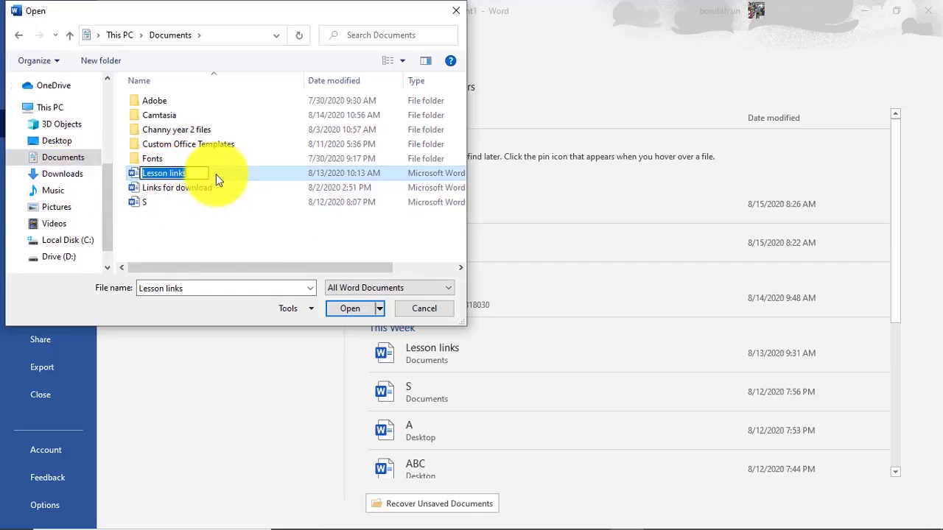
pyautogui.click(350, 311)
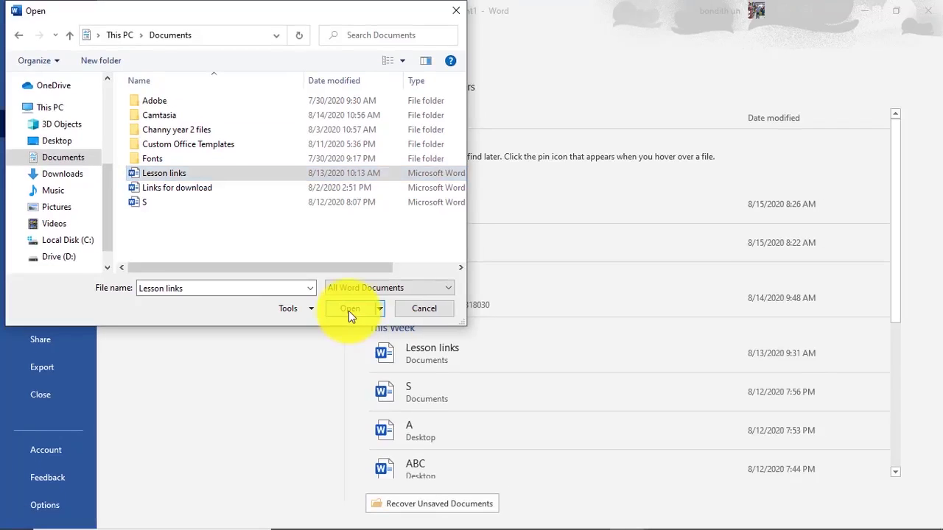
pyautogui.scroll(-3, 516, 280)
pyautogui.scroll(-3, 554, 293)
pyautogui.scroll(5, 553, 294)
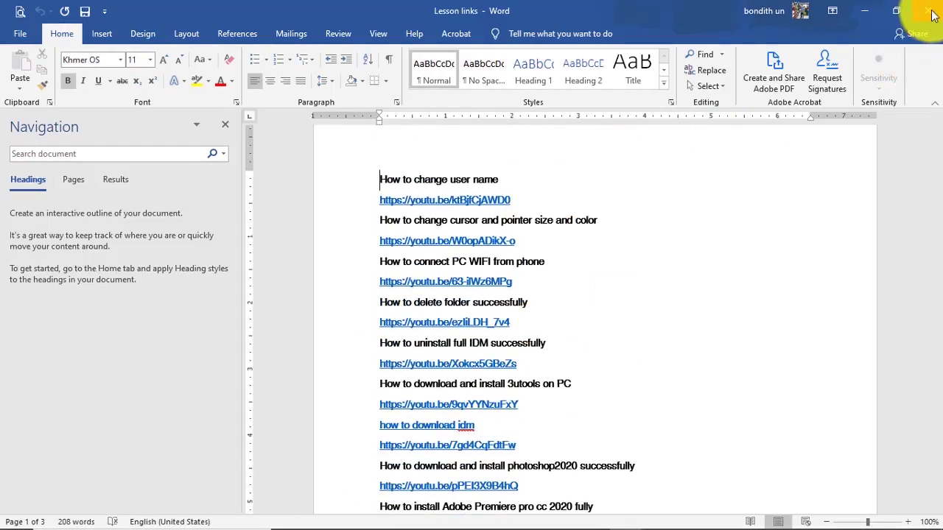
# - Close Lesson links and go to Document1's File > Info page
pyautogui.click(929, 12)
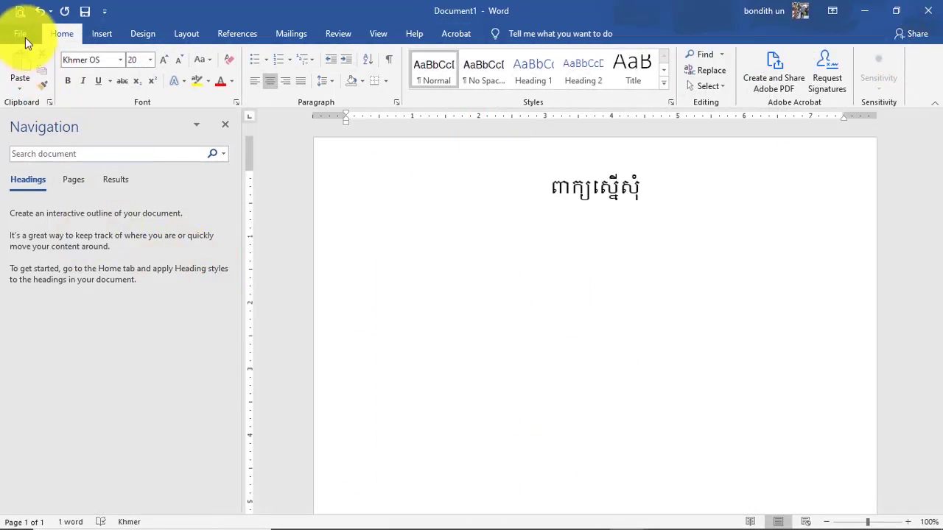
pyautogui.click(25, 39)
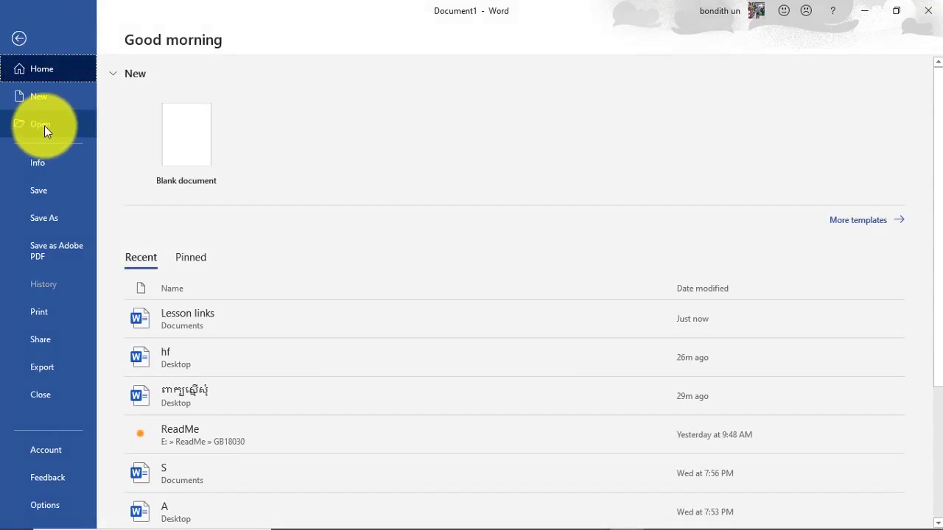
pyautogui.click(47, 163)
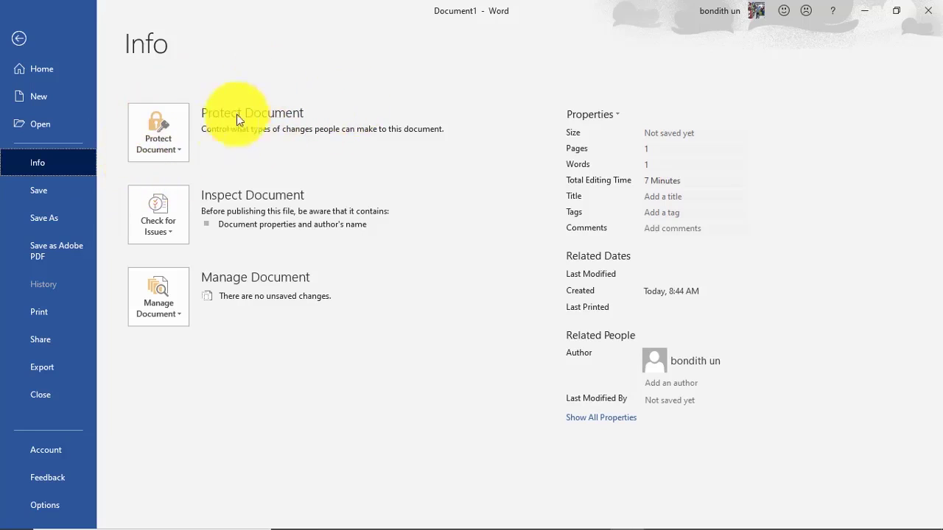
# - Turn on Always Open Read-Only under Protect Document, then go back to the Khmer page
pyautogui.click(172, 151)
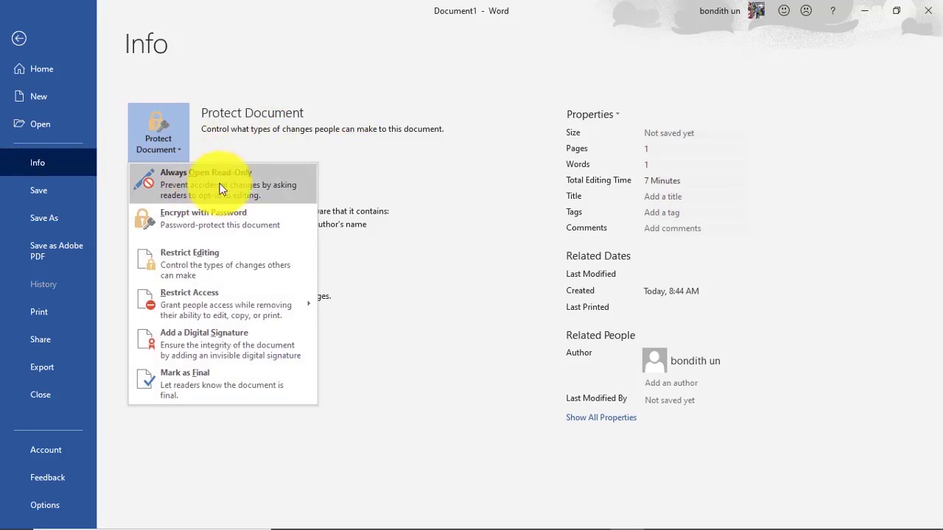
pyautogui.click(174, 147)
pyautogui.click(176, 150)
pyautogui.click(173, 147)
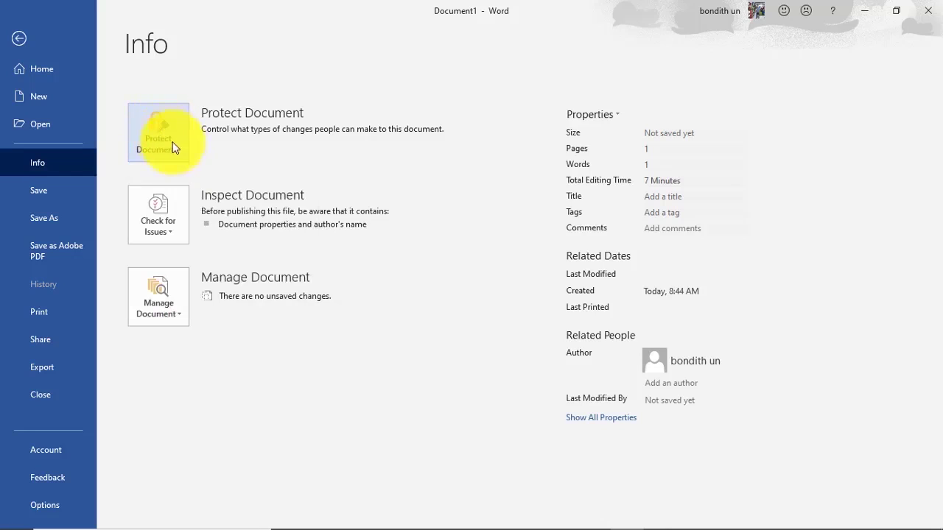
pyautogui.click(175, 150)
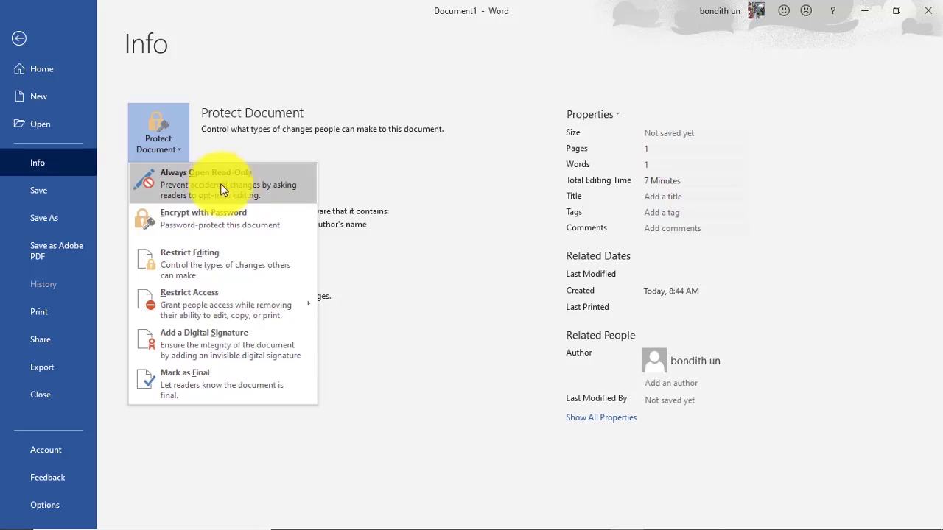
pyautogui.click(219, 183)
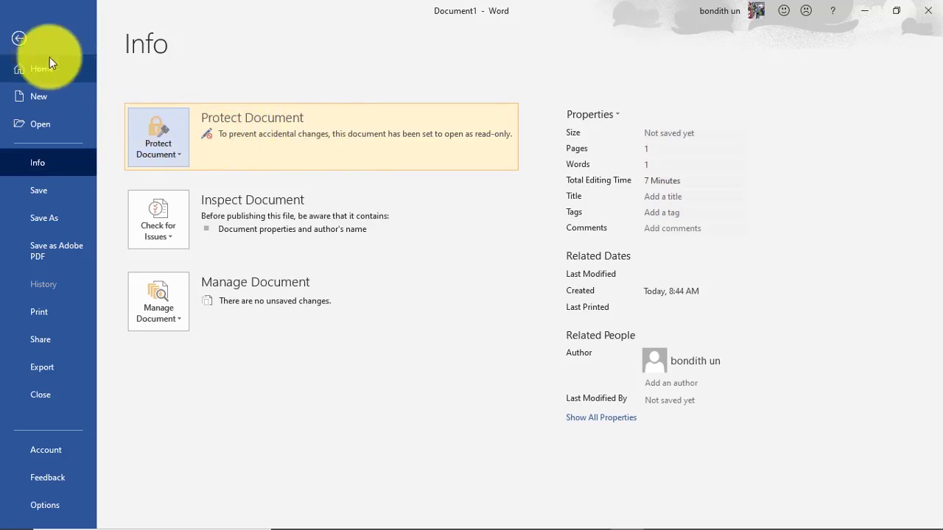
pyautogui.click(20, 41)
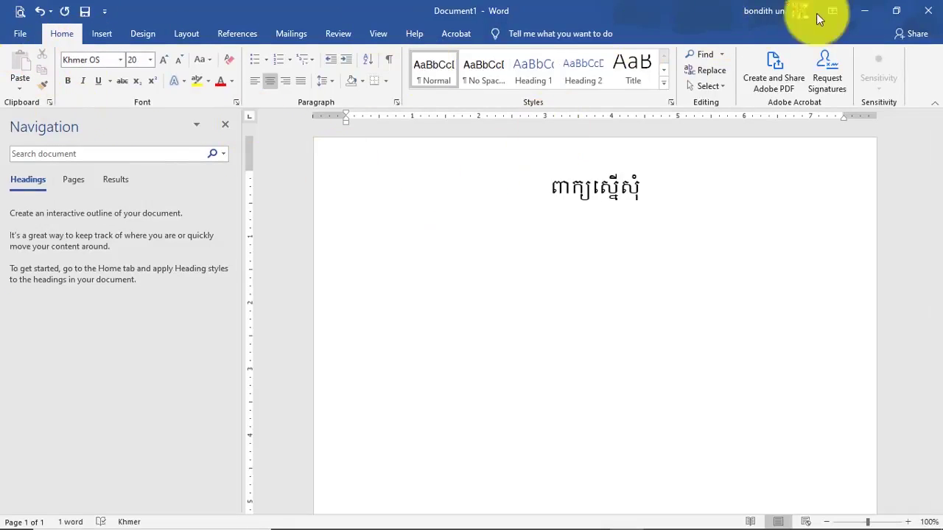
# - Cancel closing, then use Save As to save the document to the Desktop as ពាក្យស្នើសុំ
pyautogui.click(917, 12)
pyautogui.click(610, 162)
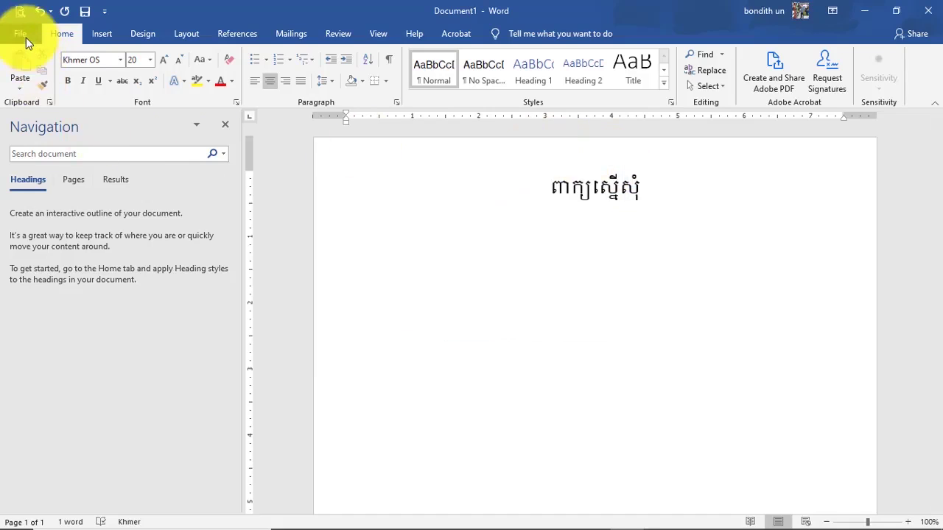
pyautogui.click(24, 35)
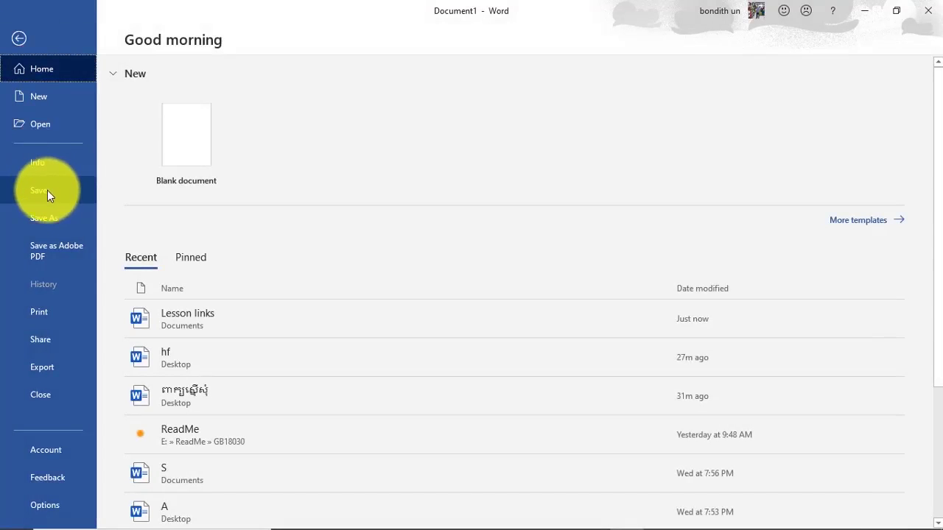
pyautogui.click(65, 216)
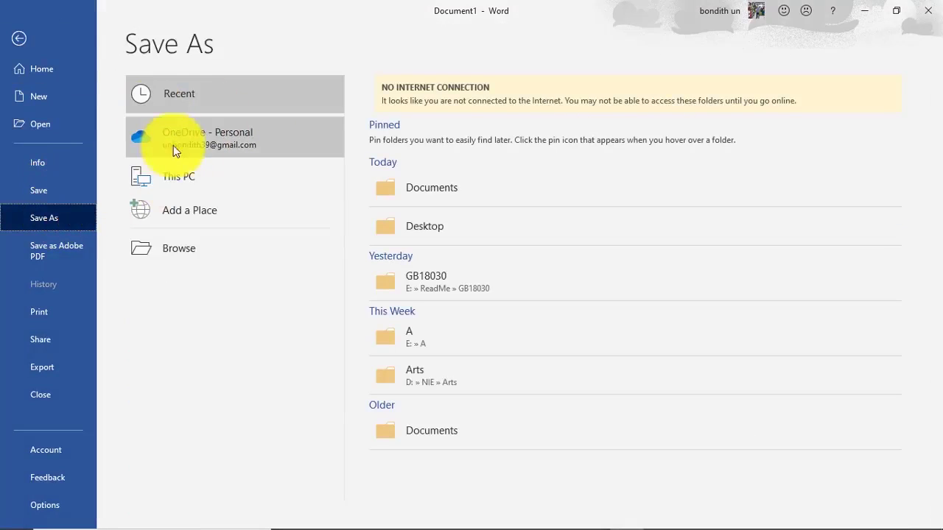
pyautogui.click(179, 249)
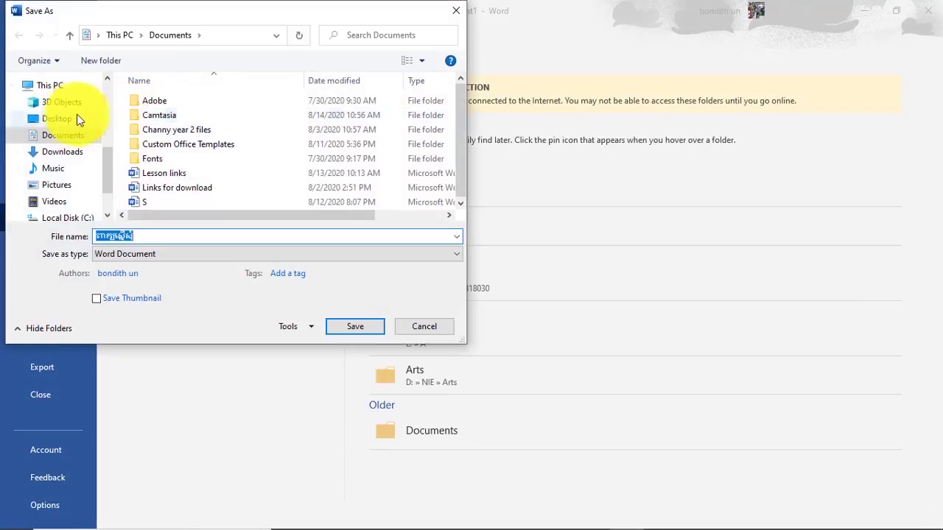
pyautogui.click(60, 120)
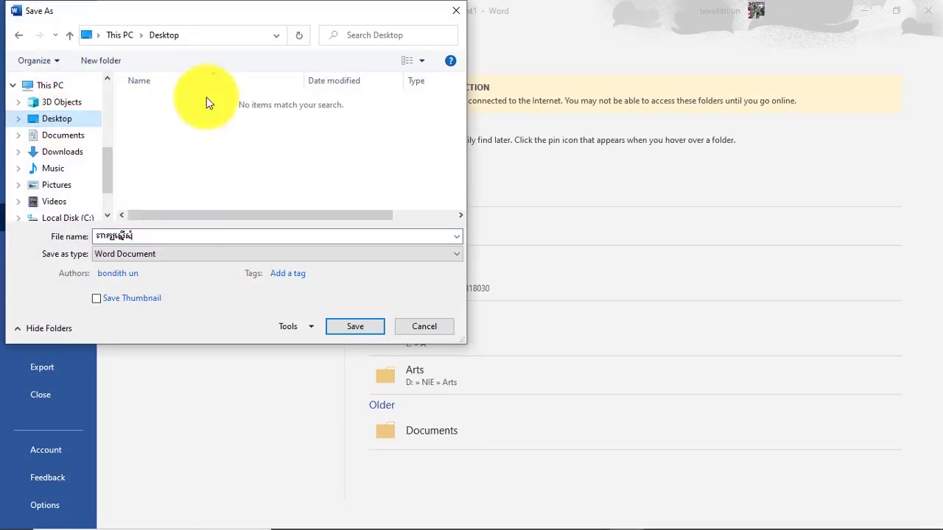
pyautogui.click(351, 327)
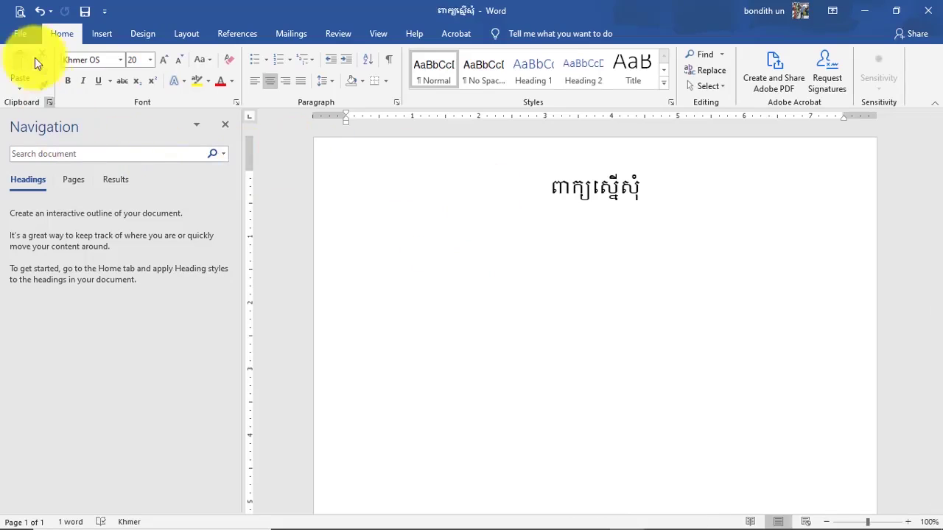
# - Close Word and refresh the desktop so the new file appears
pyautogui.click(935, 12)
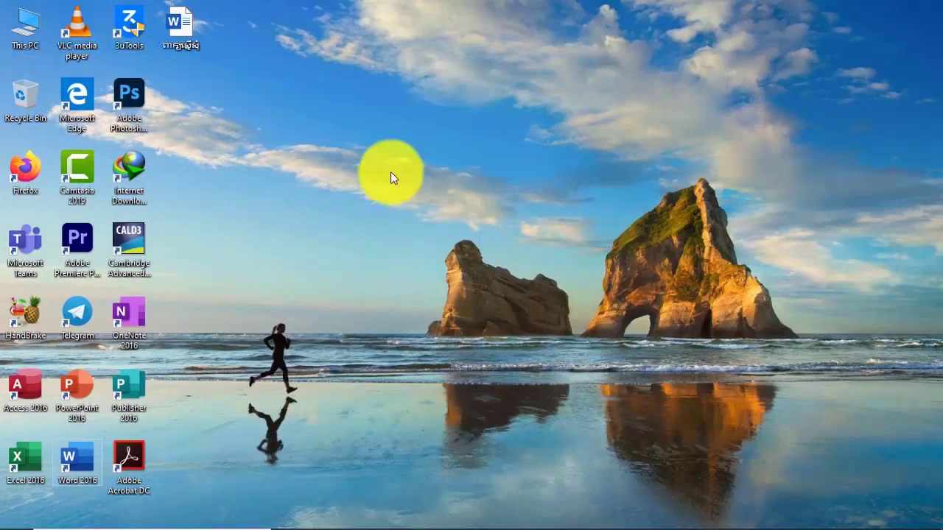
pyautogui.rightClick(315, 116)
pyautogui.click(363, 156)
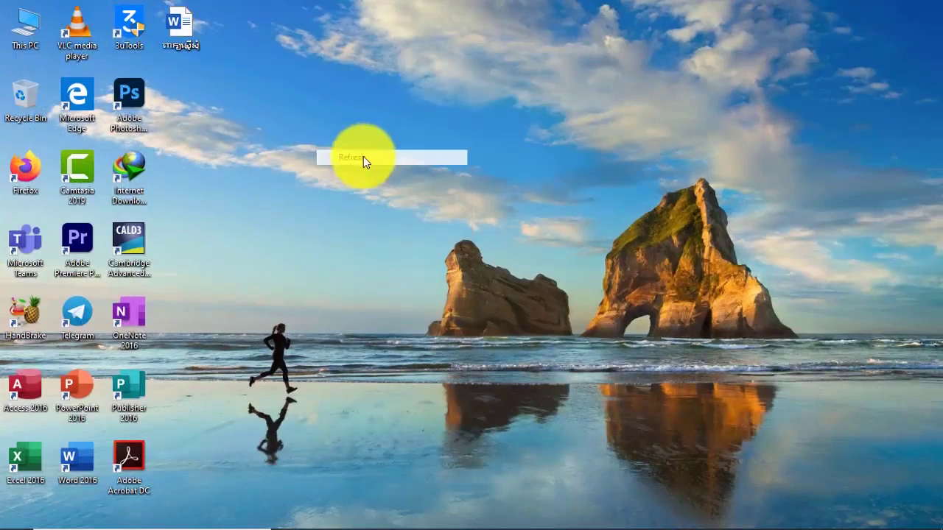
pyautogui.rightClick(353, 101)
pyautogui.click(381, 139)
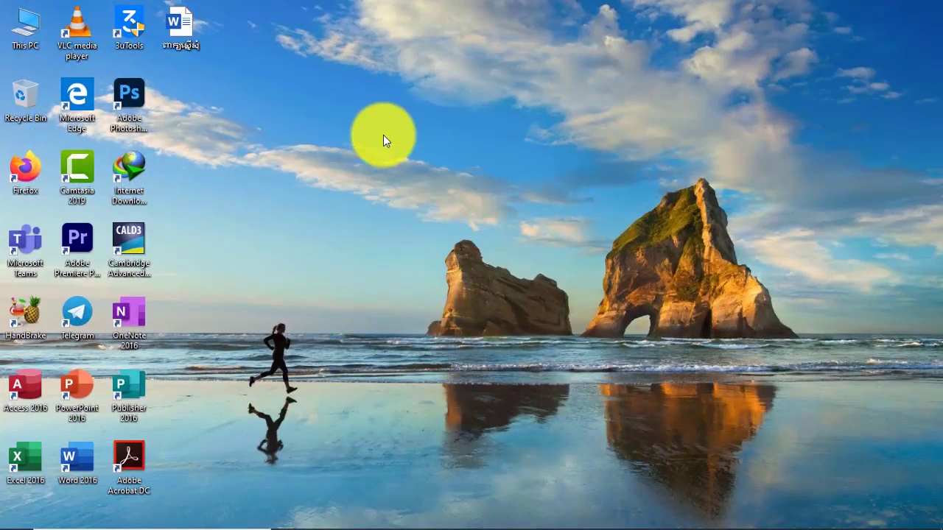
# - Open ពាក្យស្នើសុំ from the desktop as read-only, check the title, then close Word
pyautogui.rightClick(180, 22)
pyautogui.click(432, 23)
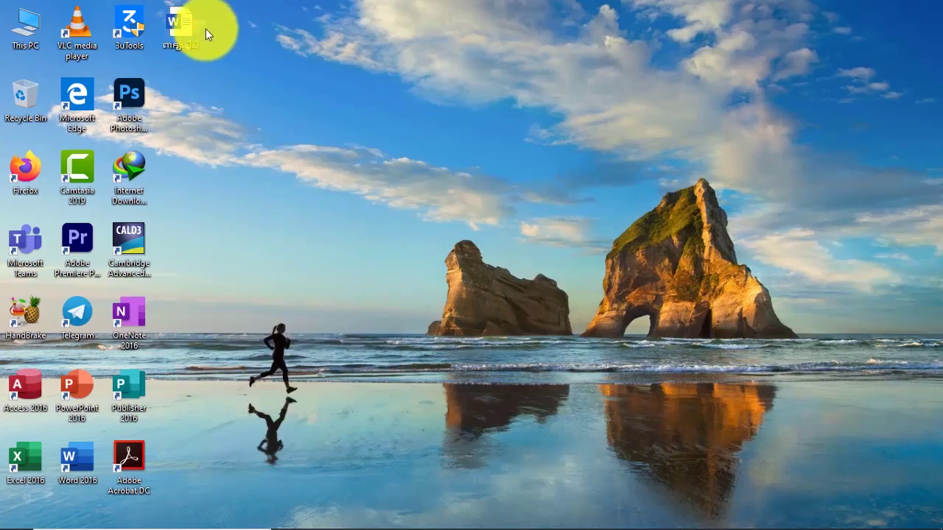
pyautogui.rightClick(181, 22)
pyautogui.click(226, 34)
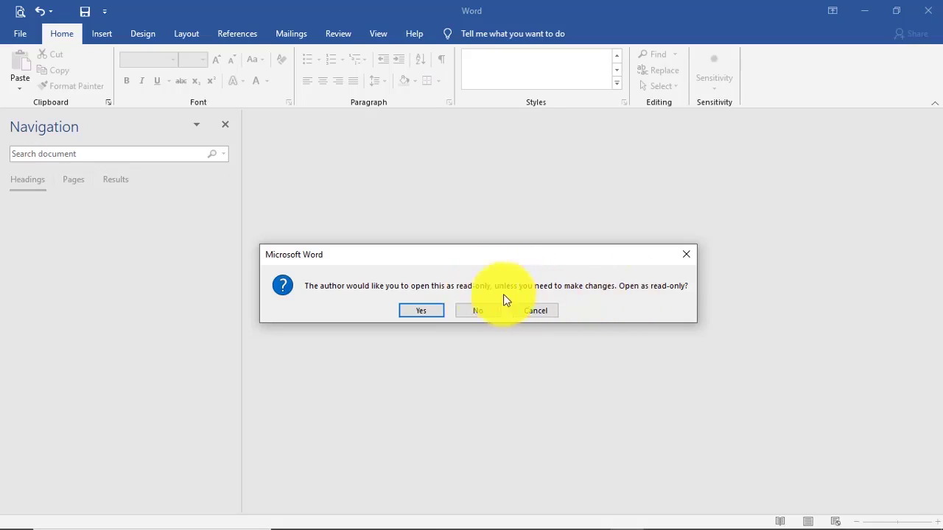
pyautogui.click(421, 313)
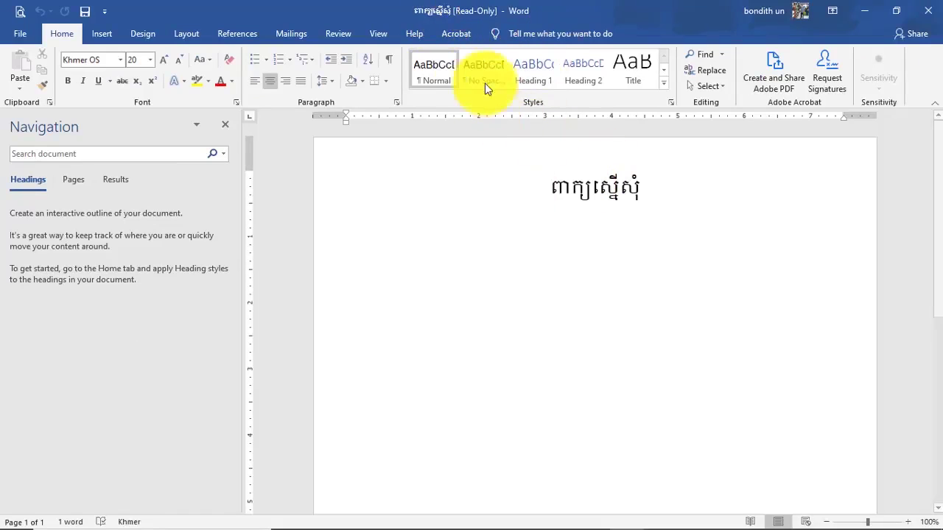
pyautogui.click(543, 187)
pyautogui.click(642, 187)
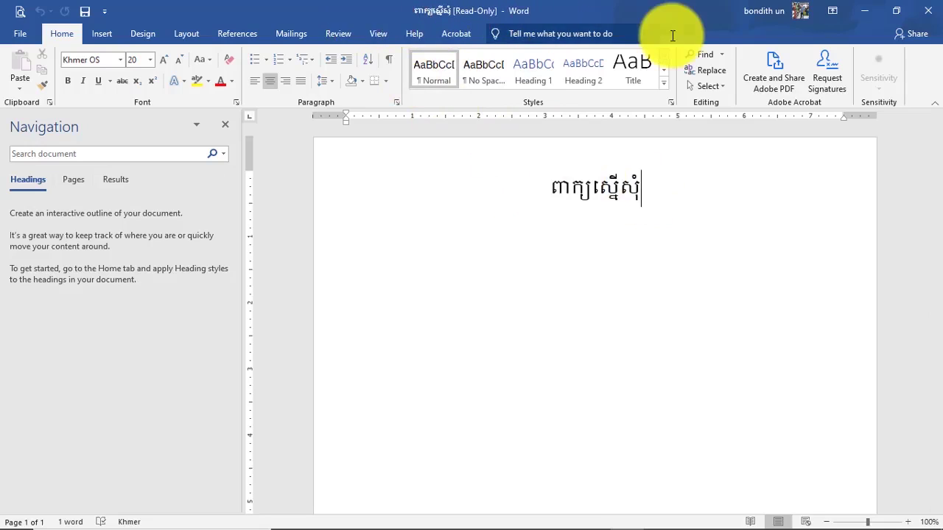
pyautogui.click(928, 11)
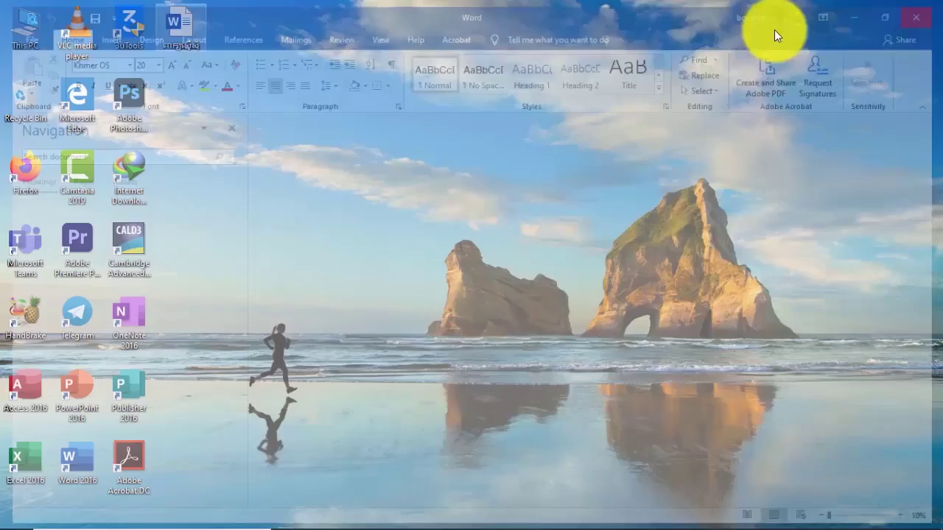
# - Open ពាក្យស្នើសុំ from its desktop icon and answer the read-only prompt to edit it
pyautogui.rightClick(177, 24)
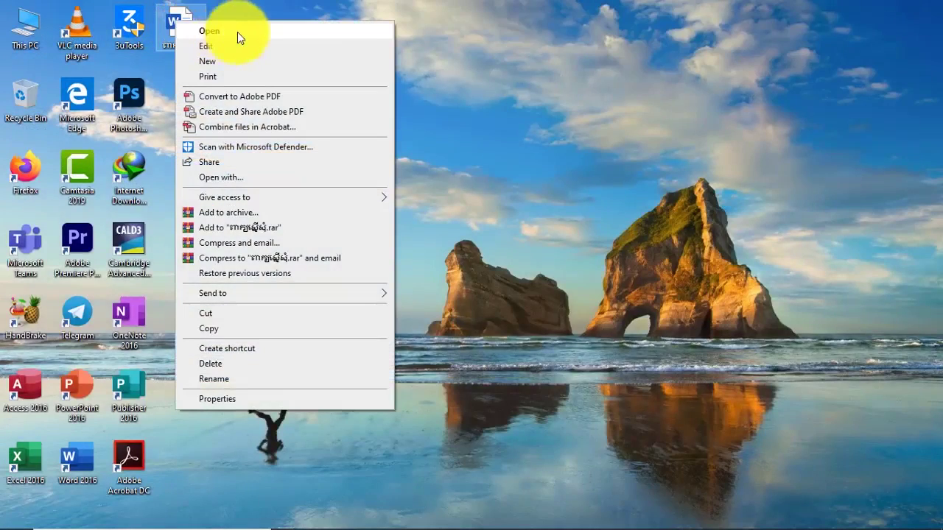
pyautogui.click(214, 31)
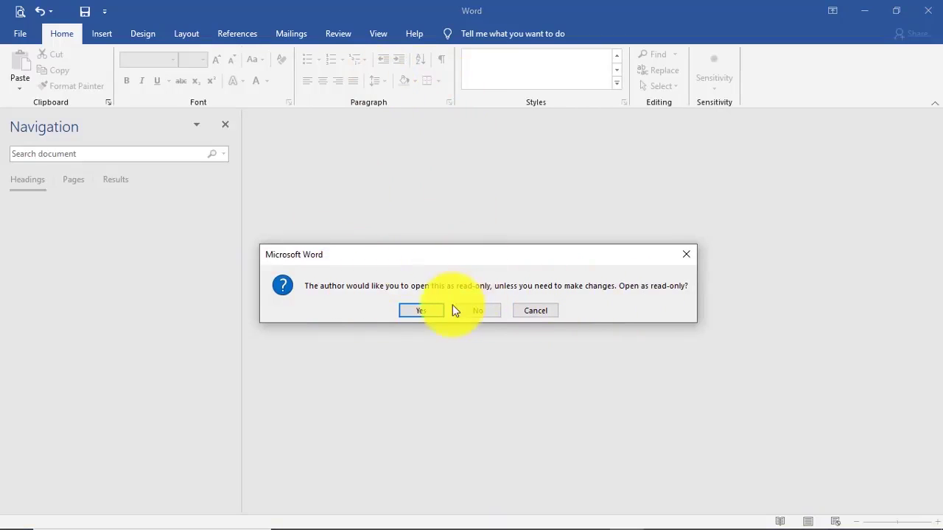
pyautogui.click(478, 312)
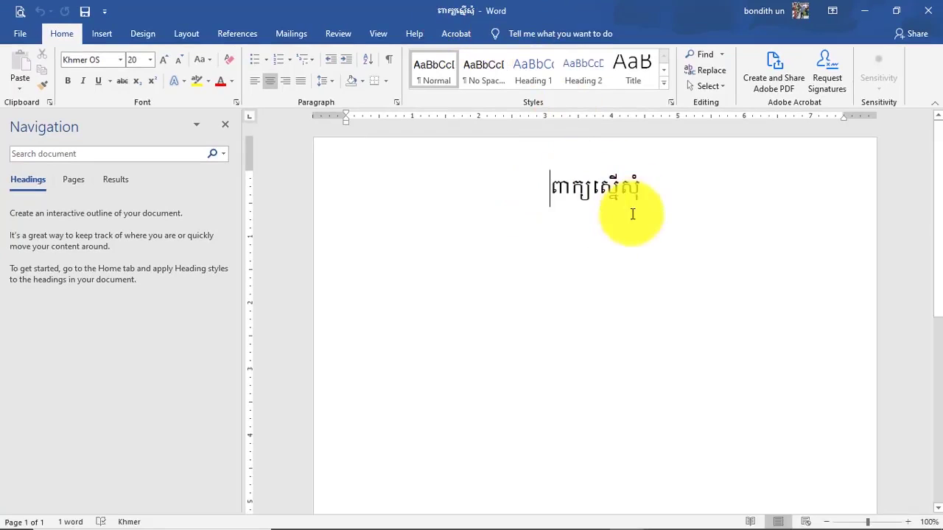
# - Encrypt ពាក្យស្នើសុំ with an opening password, confirm the password, and close the window
pyautogui.click(22, 38)
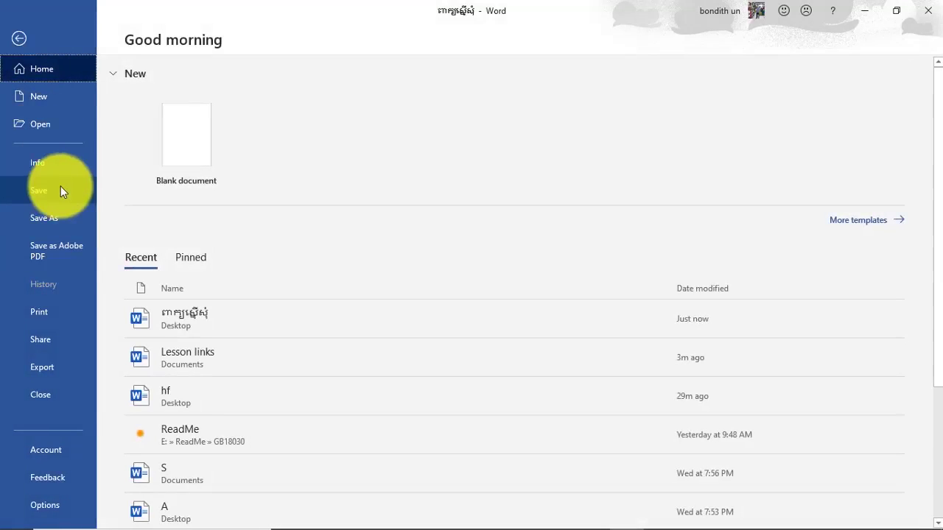
pyautogui.click(52, 164)
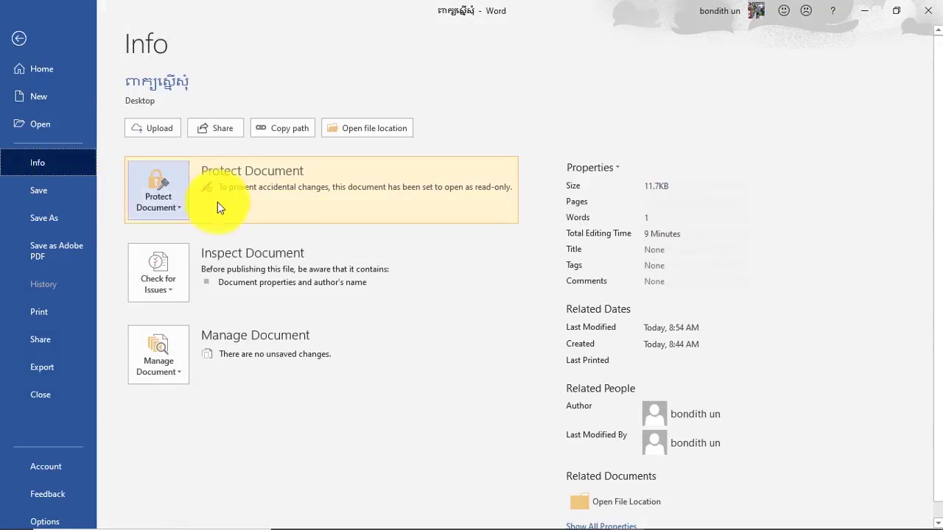
pyautogui.click(159, 191)
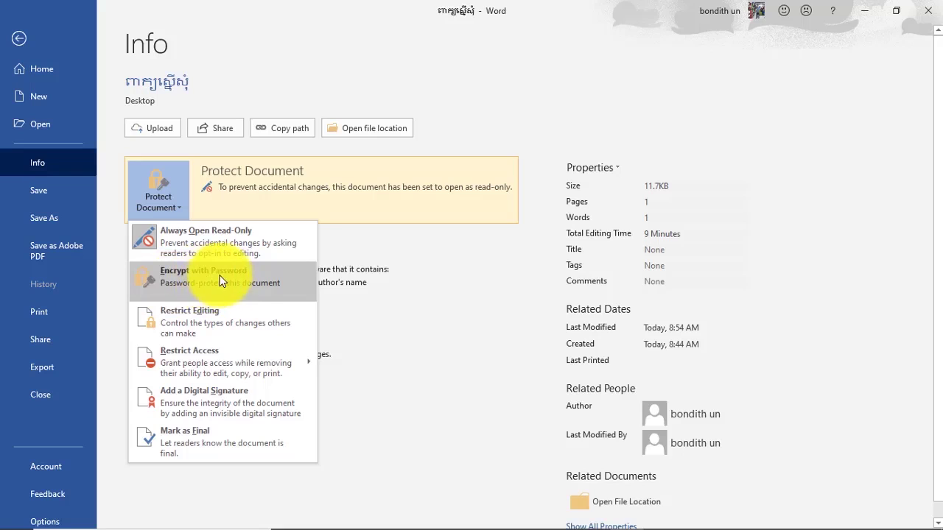
pyautogui.click(215, 279)
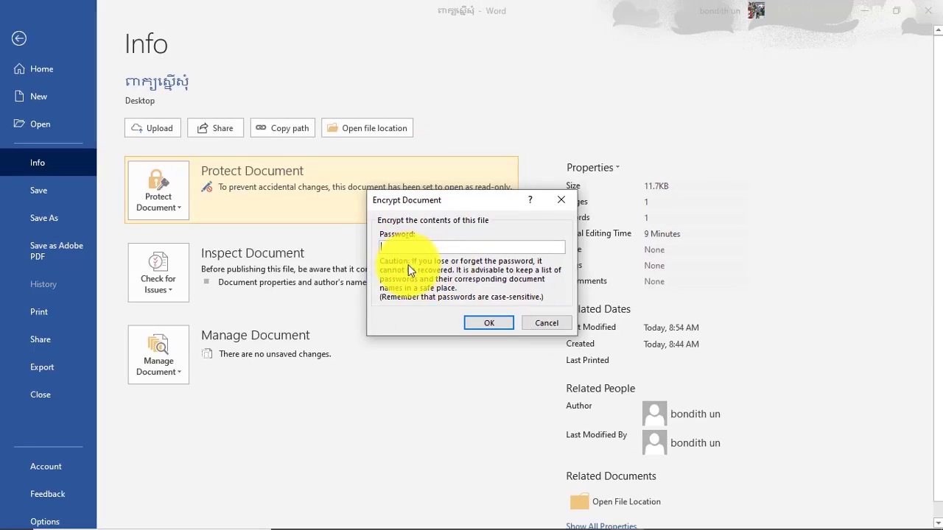
pyautogui.write('23')
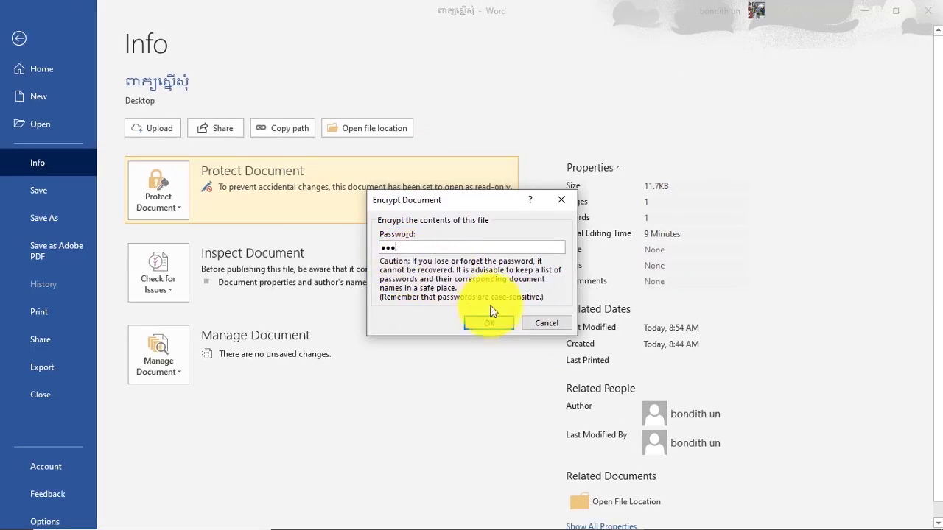
pyautogui.click(488, 322)
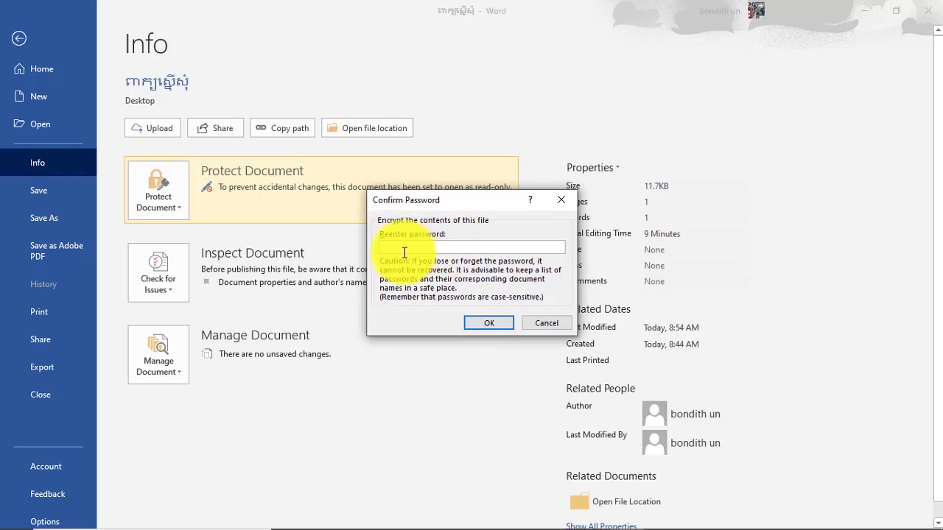
pyautogui.write('123')
pyautogui.click(488, 323)
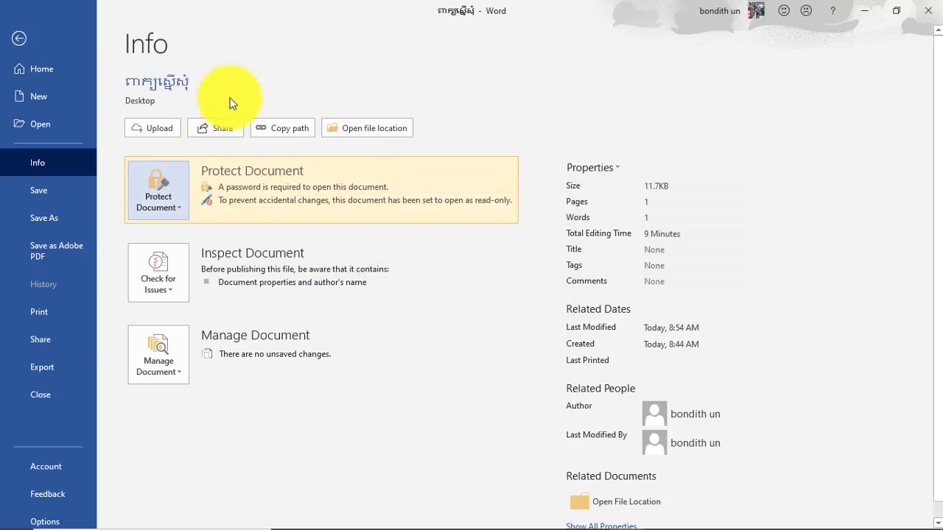
pyautogui.click(934, 10)
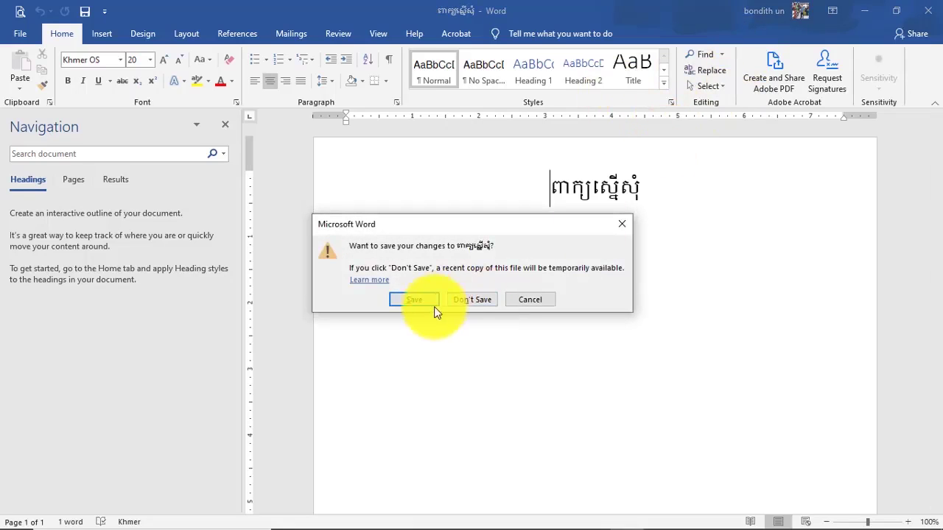
# - Save the changes on closing and refresh the desktop
pyautogui.click(423, 302)
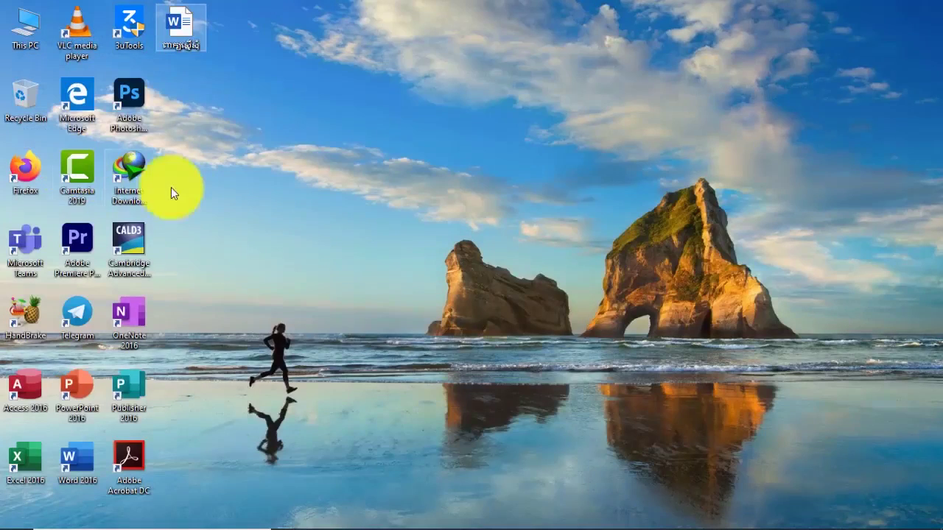
pyautogui.rightClick(331, 106)
pyautogui.click(347, 148)
# - Open ពាក្យស្នើសុំ with its password, declining read-only so it opens for editing
pyautogui.rightClick(179, 17)
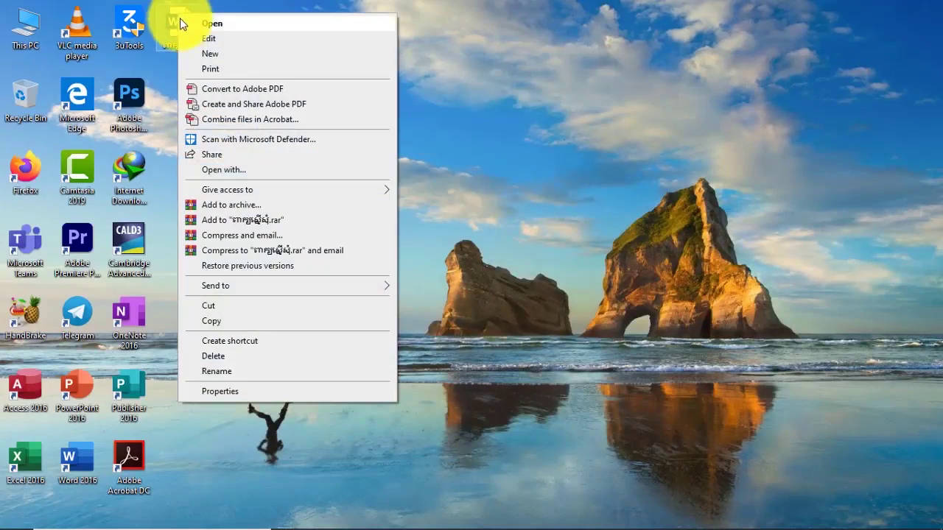
pyautogui.click(229, 25)
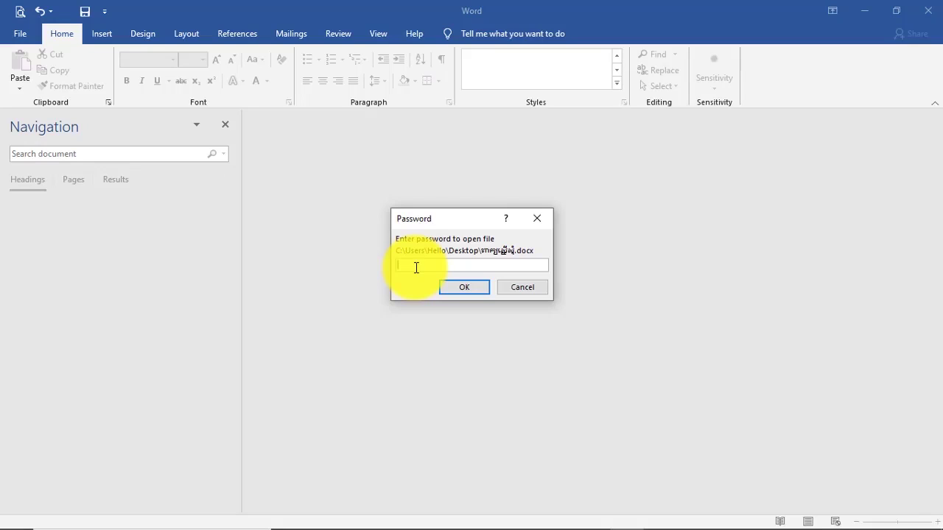
pyautogui.write('34')
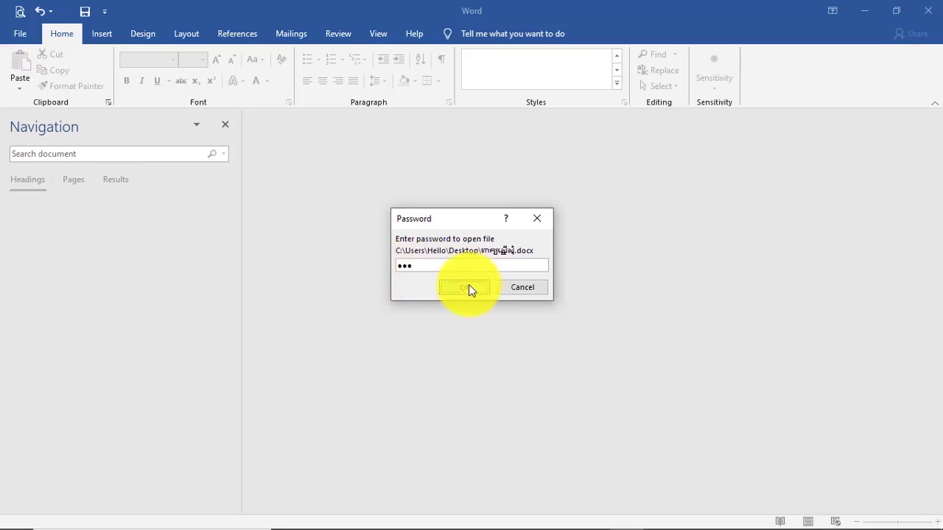
pyautogui.click(465, 288)
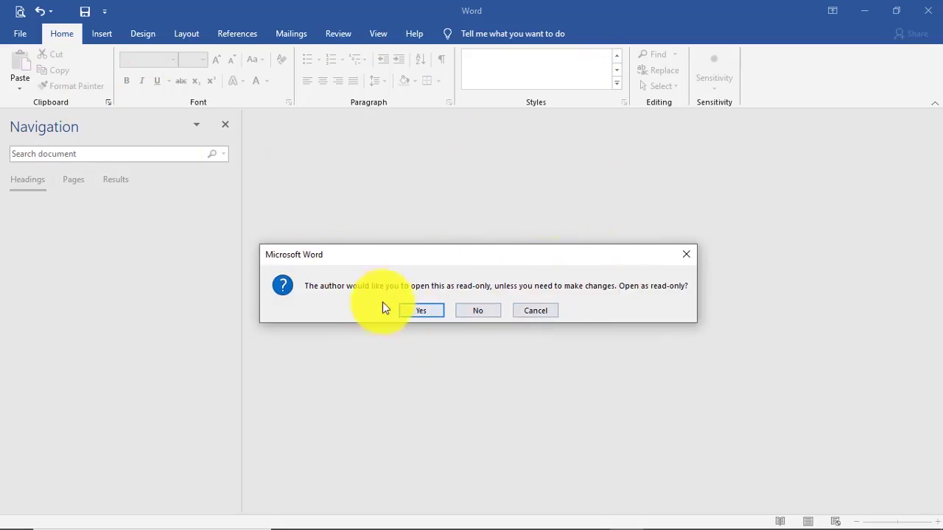
pyautogui.click(481, 310)
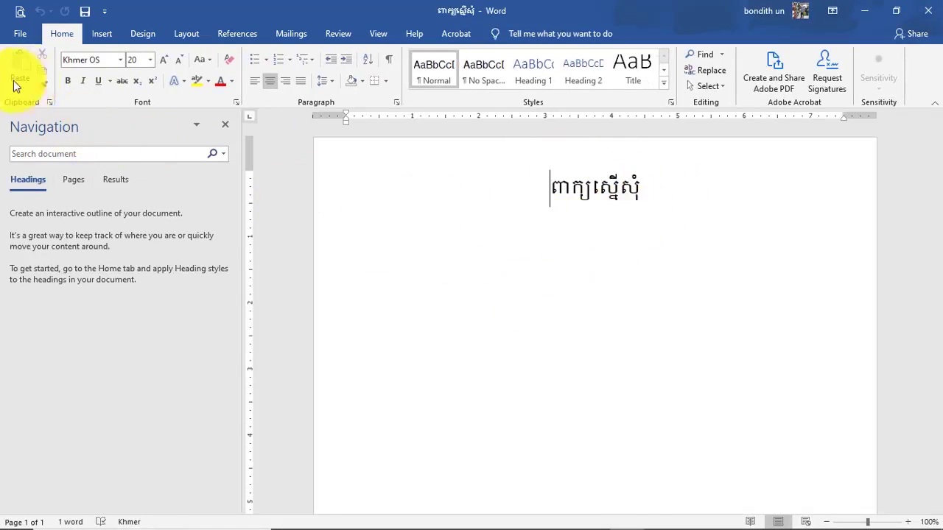
# - Switch off Always Open Read-Only under Protect Document on the Info page
pyautogui.click(18, 35)
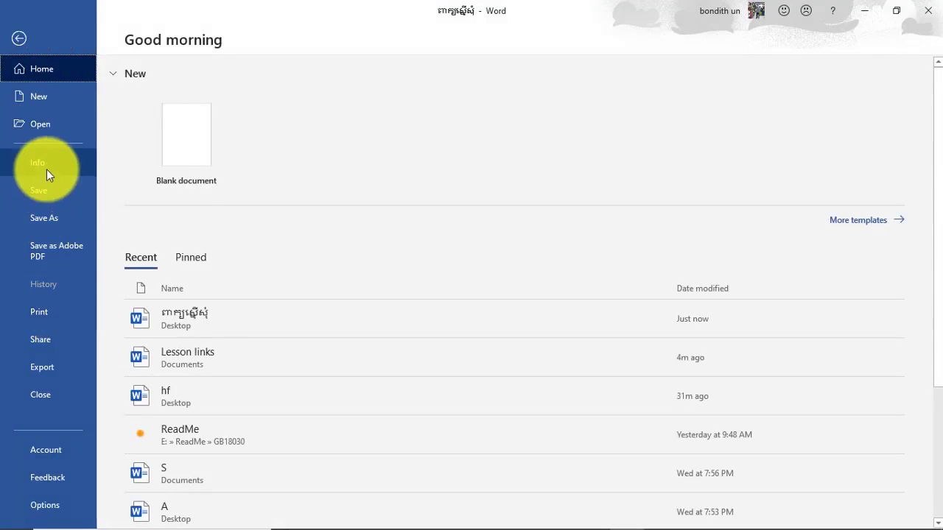
pyautogui.click(46, 174)
pyautogui.click(174, 194)
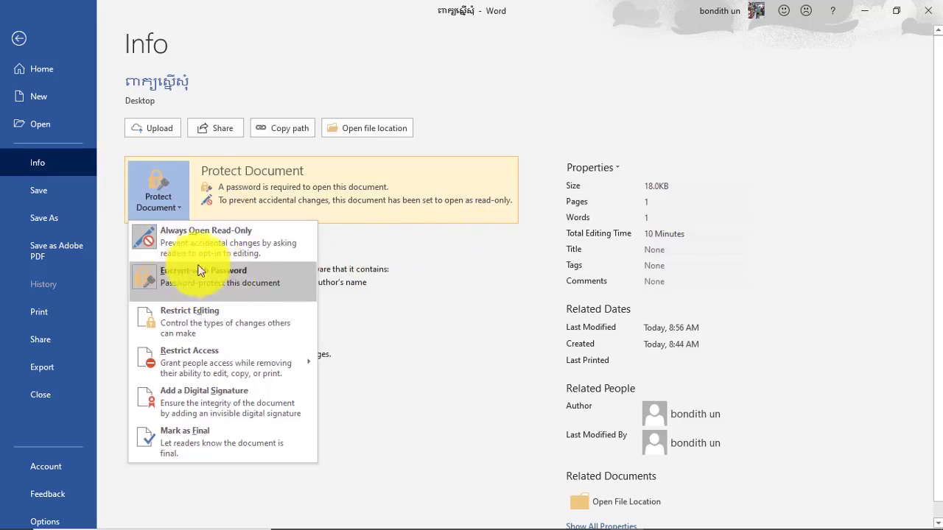
pyautogui.click(168, 237)
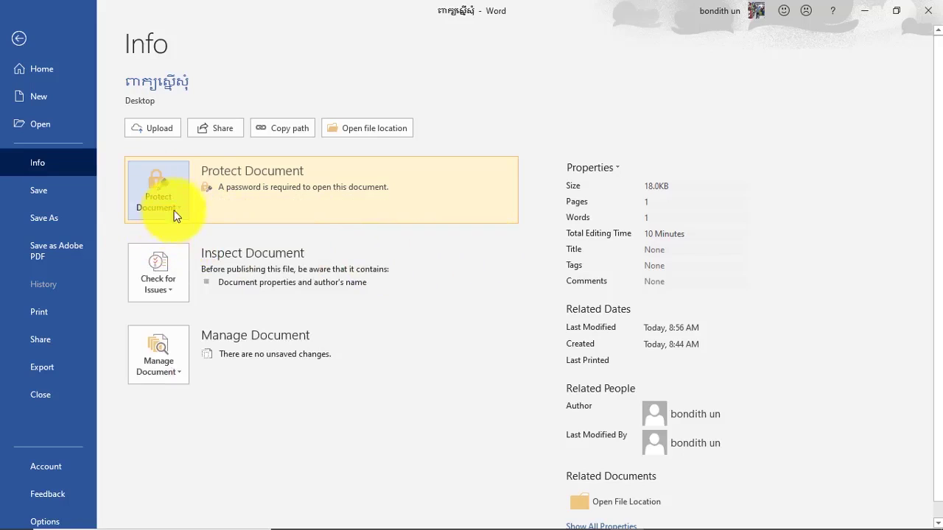
pyautogui.click(166, 197)
pyautogui.click(179, 234)
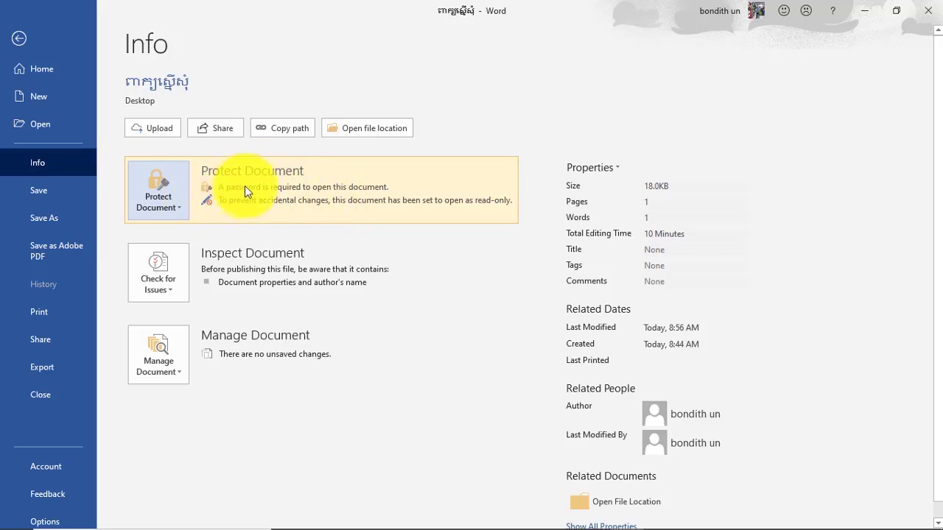
pyautogui.click(166, 197)
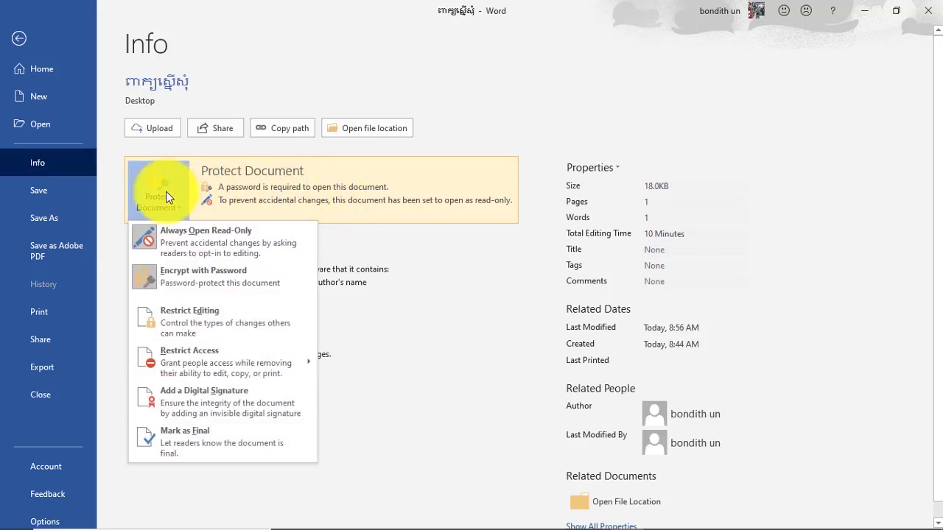
pyautogui.click(185, 238)
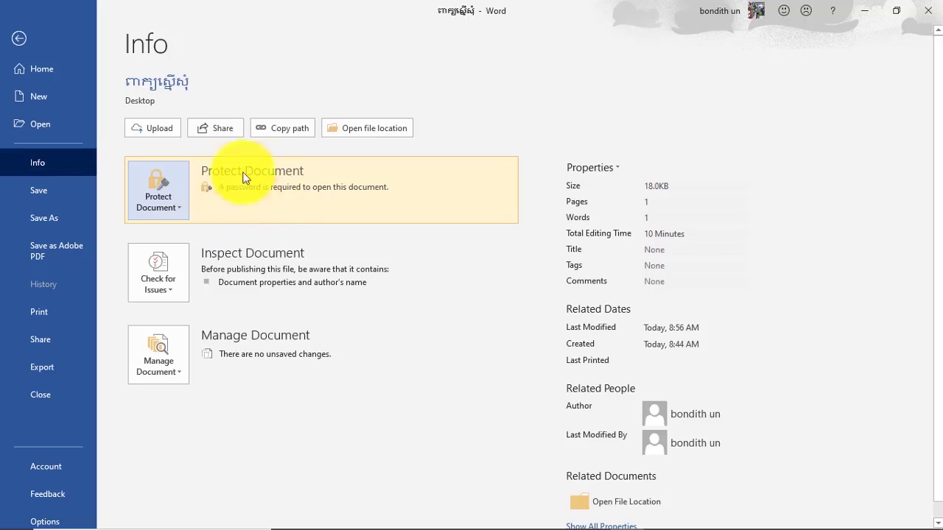
# - Remove the opening password by clearing the Encrypt with Password field
pyautogui.click(170, 197)
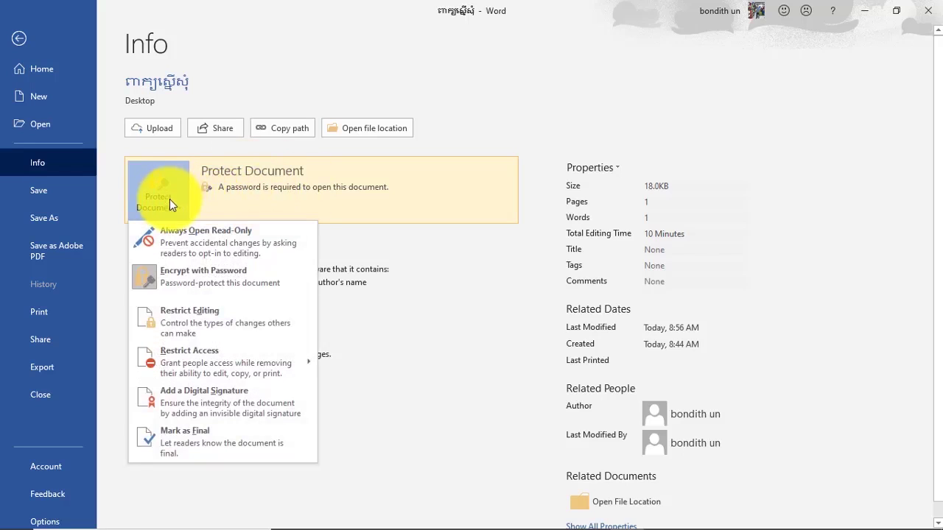
pyautogui.click(176, 284)
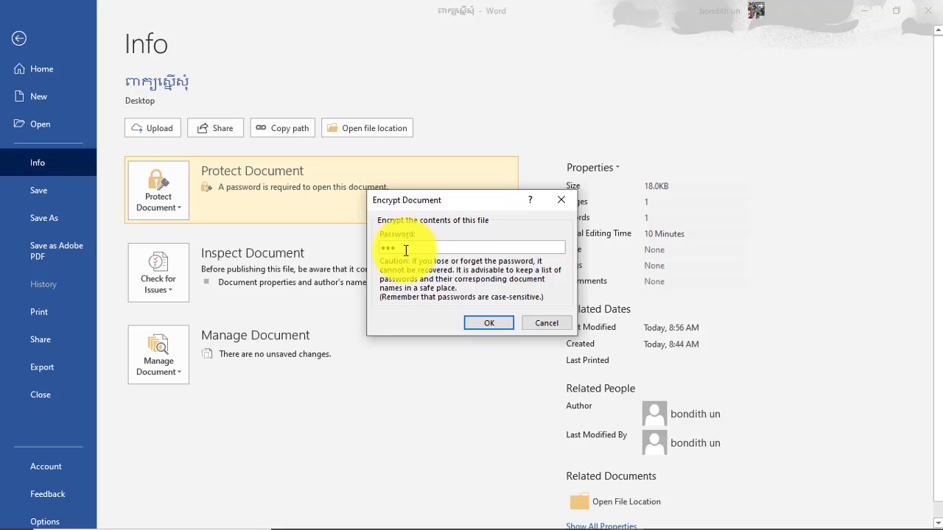
pyautogui.click(488, 323)
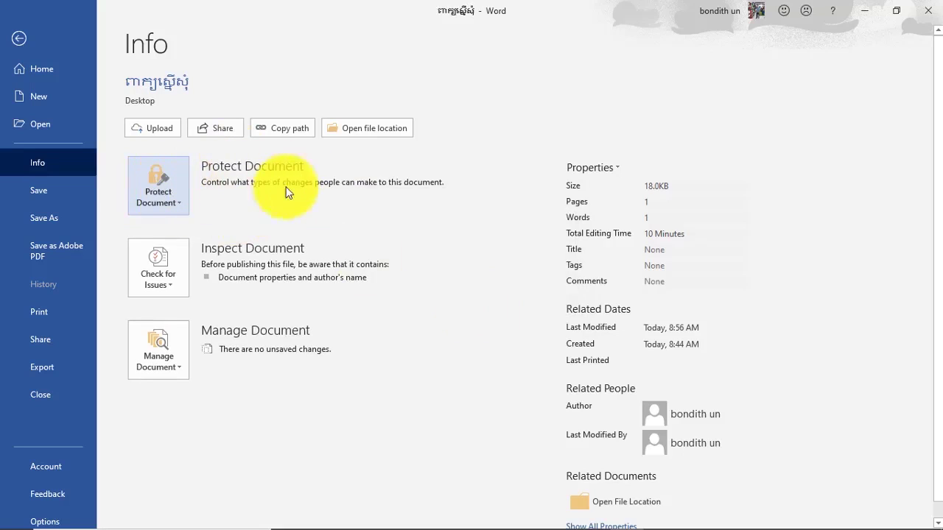
pyautogui.click(176, 205)
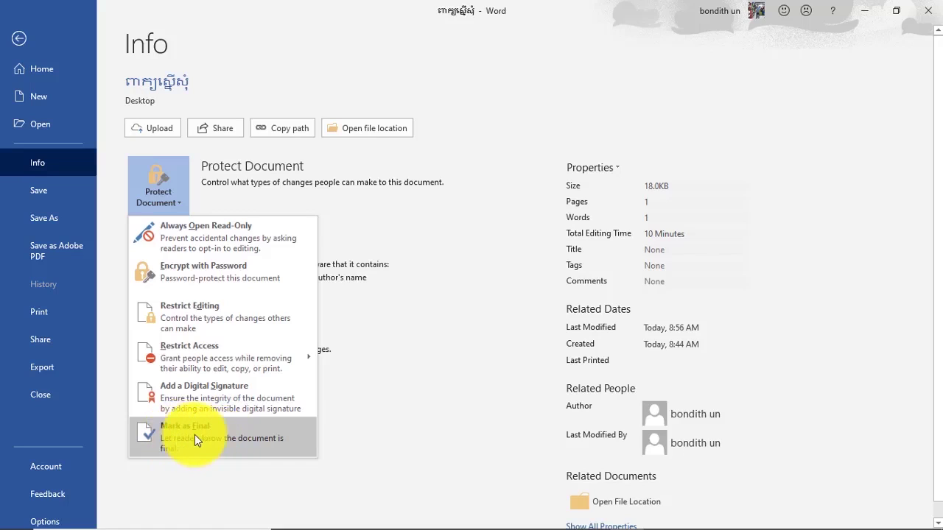
# - Mark ពាក្យស្នើសុំ as final, confirm saving, and recheck the Protect Document options
pyautogui.click(194, 434)
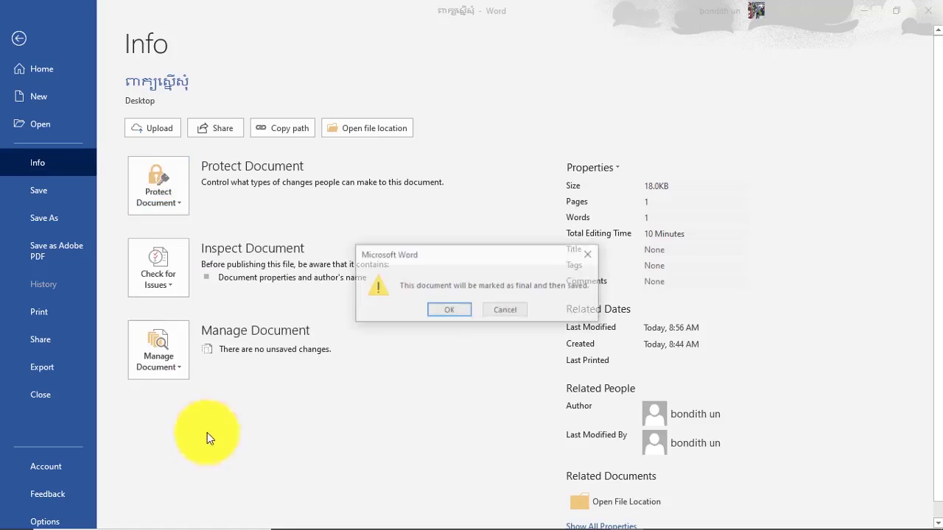
pyautogui.click(448, 310)
pyautogui.click(475, 327)
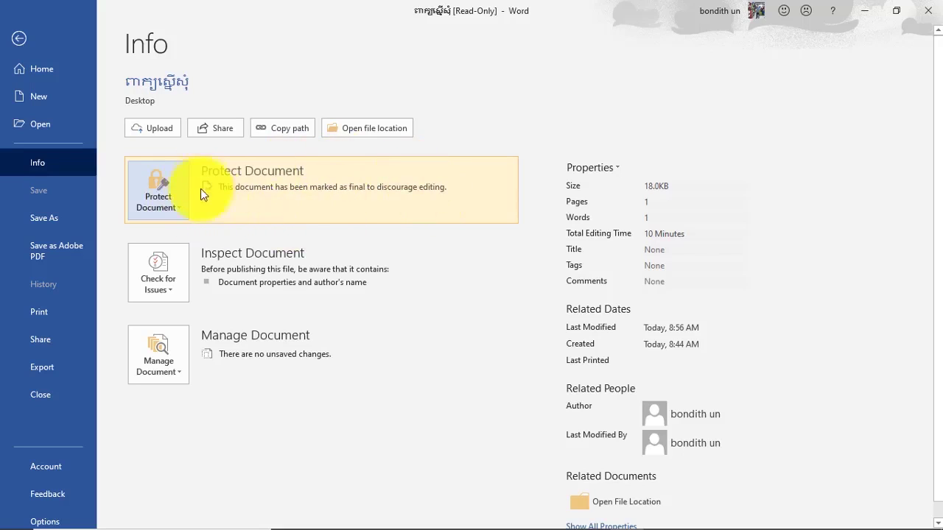
pyautogui.click(154, 198)
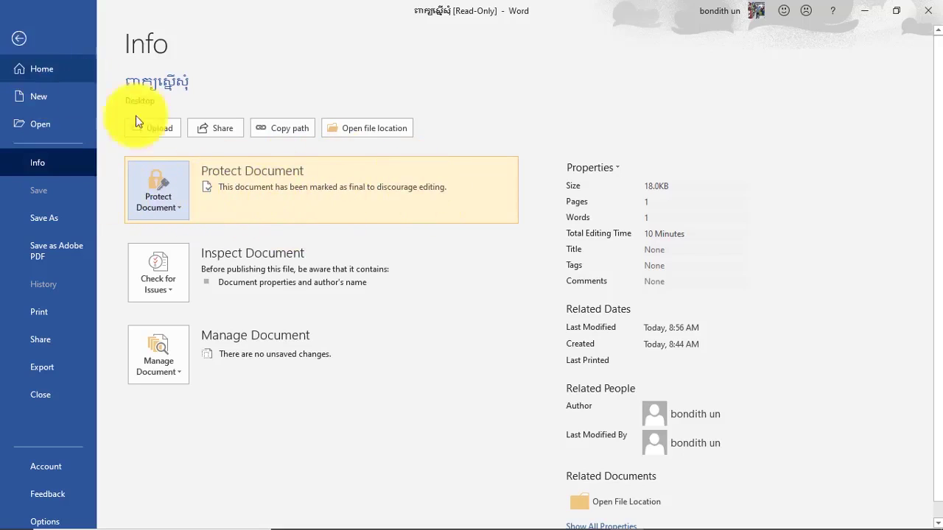
# - Leave the Info page and return to the document
pyautogui.click(19, 38)
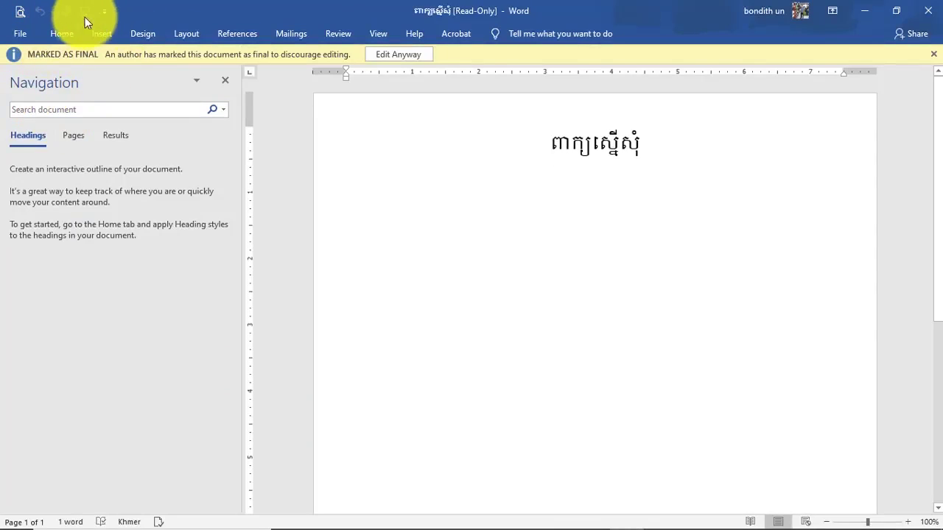
pyautogui.click(22, 34)
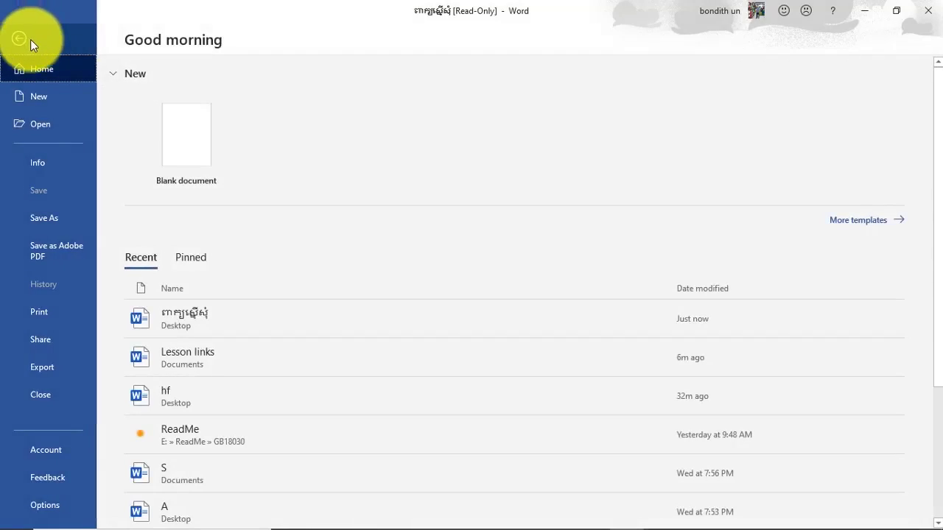
pyautogui.click(29, 35)
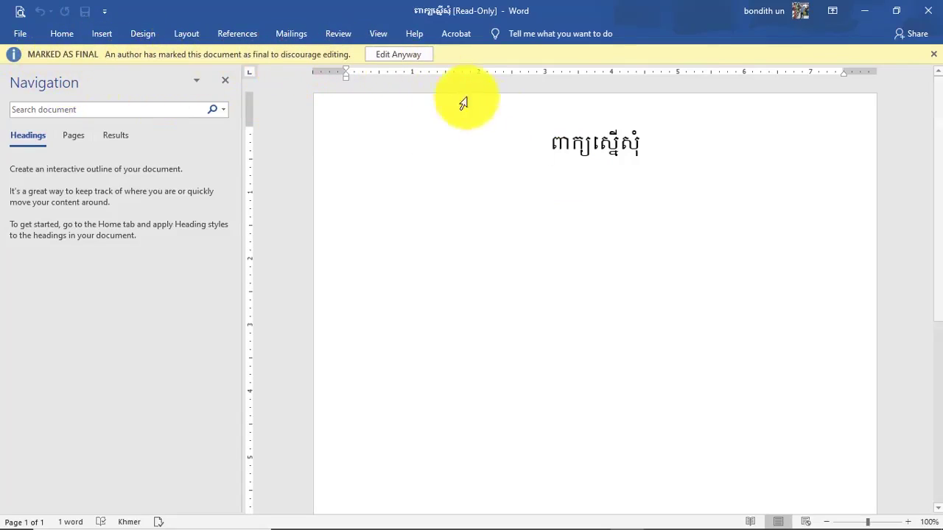
# - Try backspacing inside the Khmer title to confirm it refuses edits
pyautogui.click(655, 149)
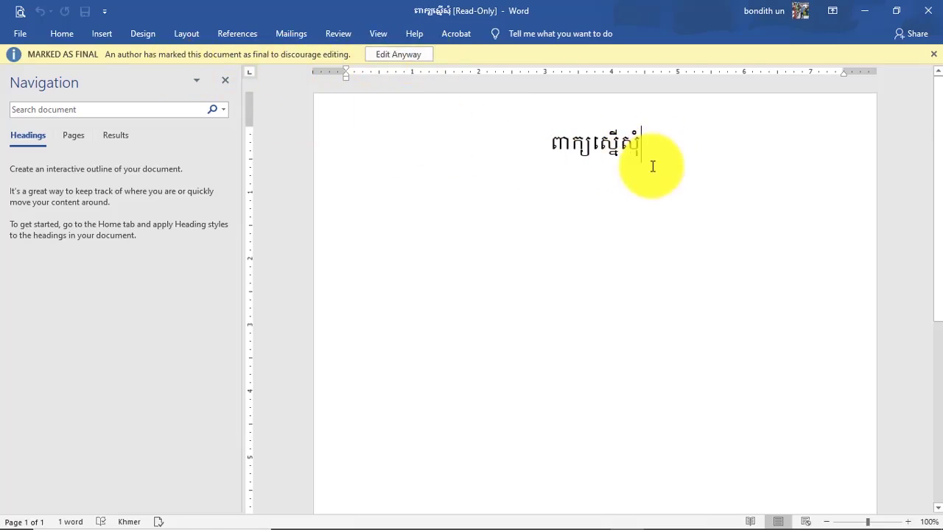
pyautogui.press('BackSpace')
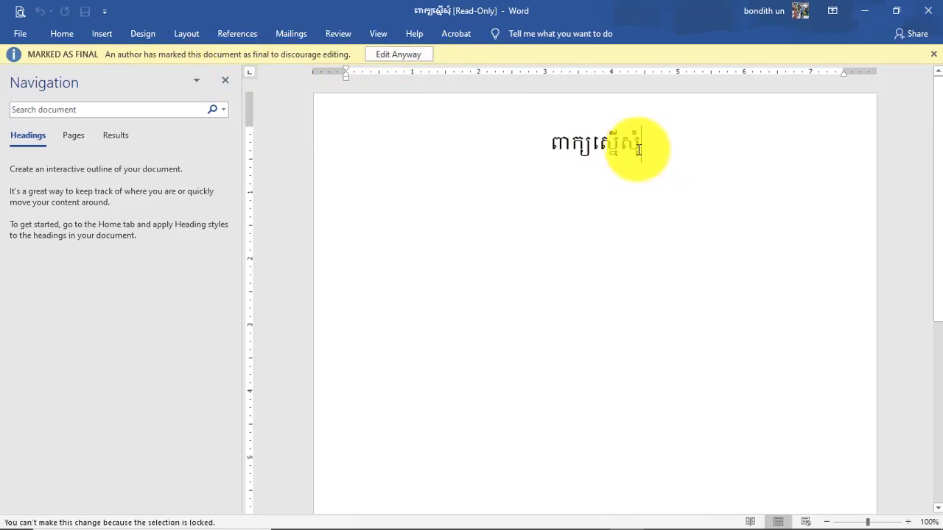
pyautogui.click(591, 147)
pyautogui.press('BackSpace')
pyautogui.click(641, 146)
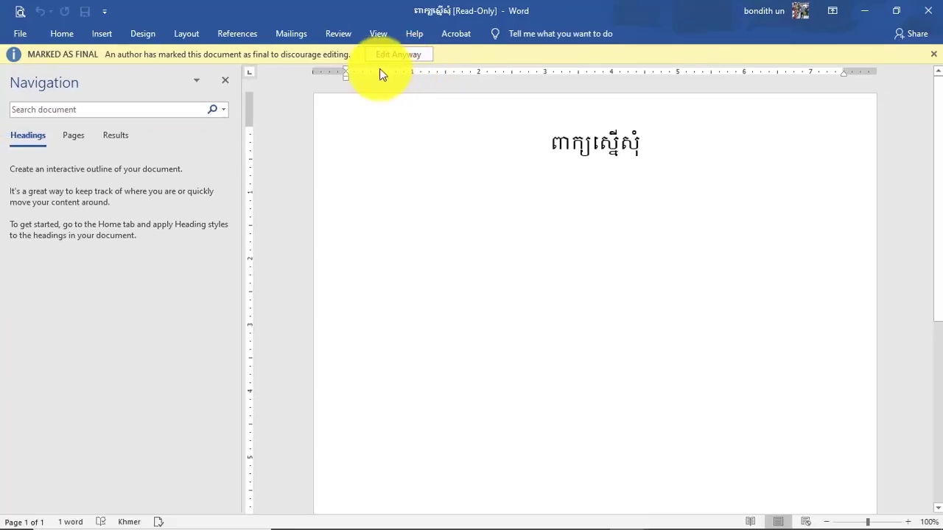
# - Choose Edit Anyway, then delete and retype the title's leading ពា characters
pyautogui.click(400, 56)
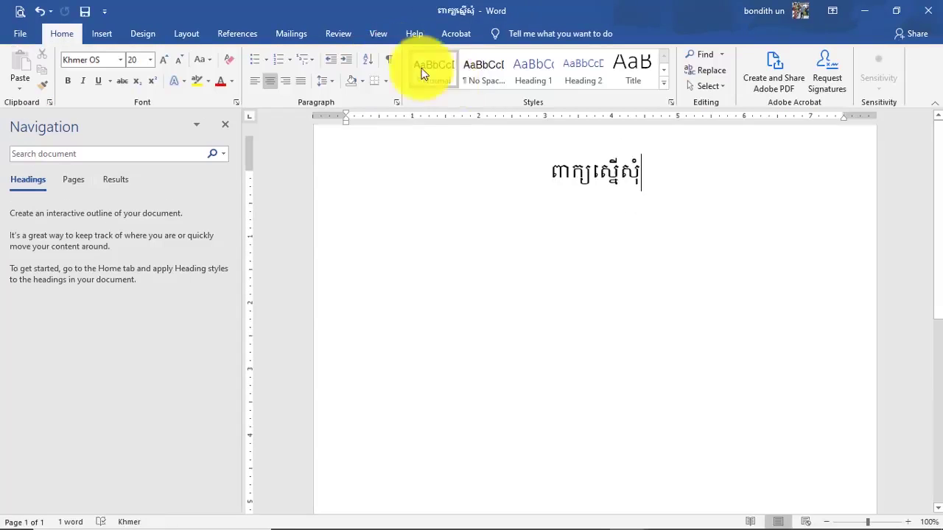
pyautogui.moveTo(574, 190); pyautogui.dragTo(552, 191)
pyautogui.press('BackSpace')
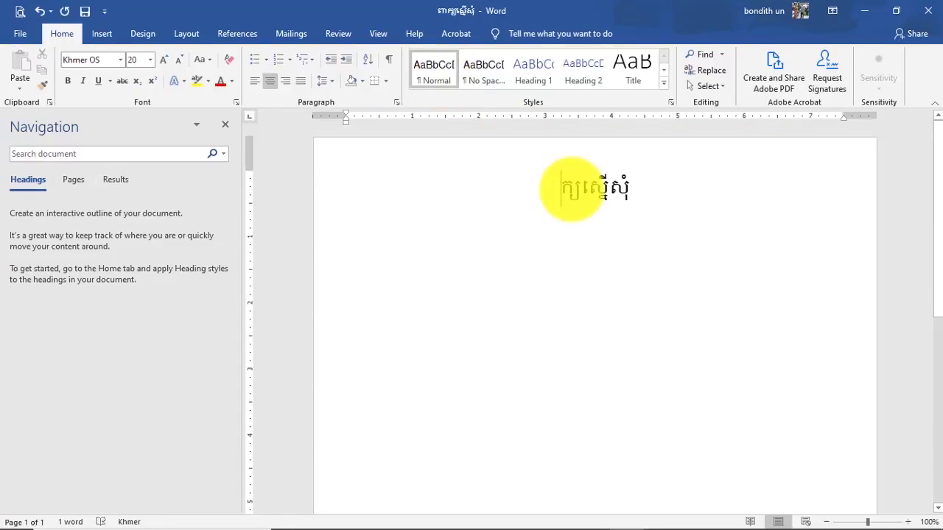
pyautogui.write('ពា')
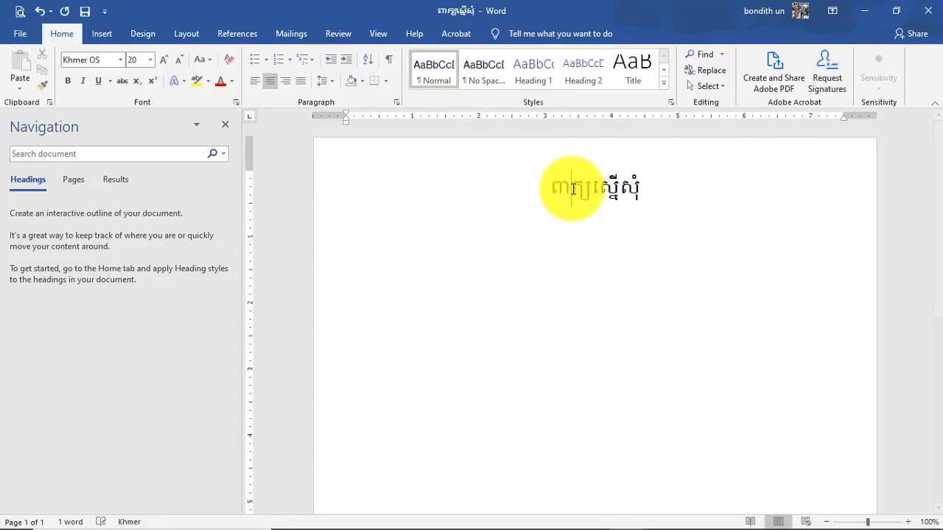
# - Check the protection status through File > Info and Manage Document
pyautogui.click(20, 33)
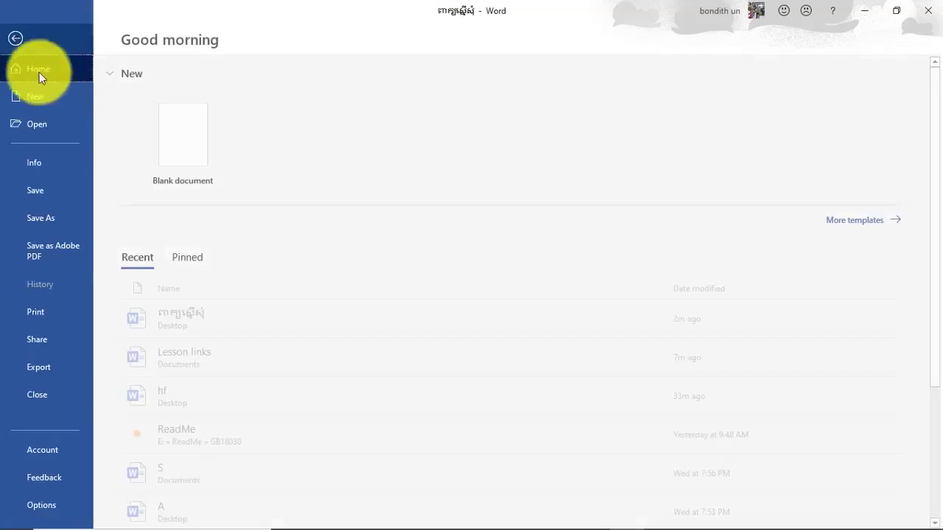
pyautogui.click(46, 166)
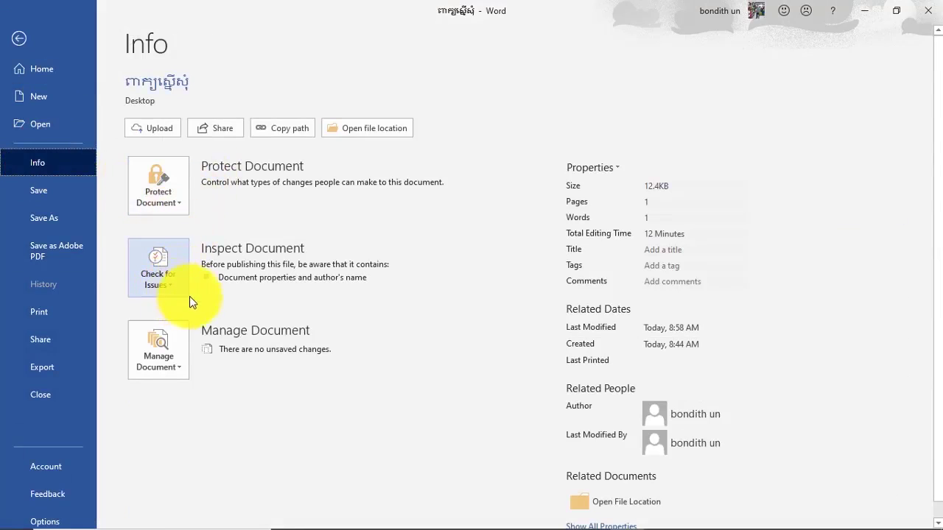
pyautogui.click(169, 364)
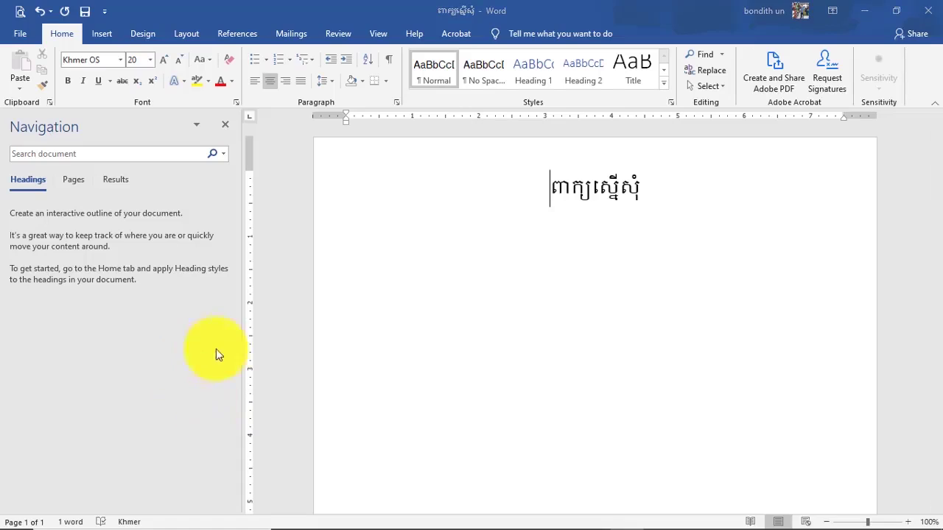
# - Open the recovered unsaved Doc2 file from the unsaved-documents list
pyautogui.hotkey('ctrl', 'F12')
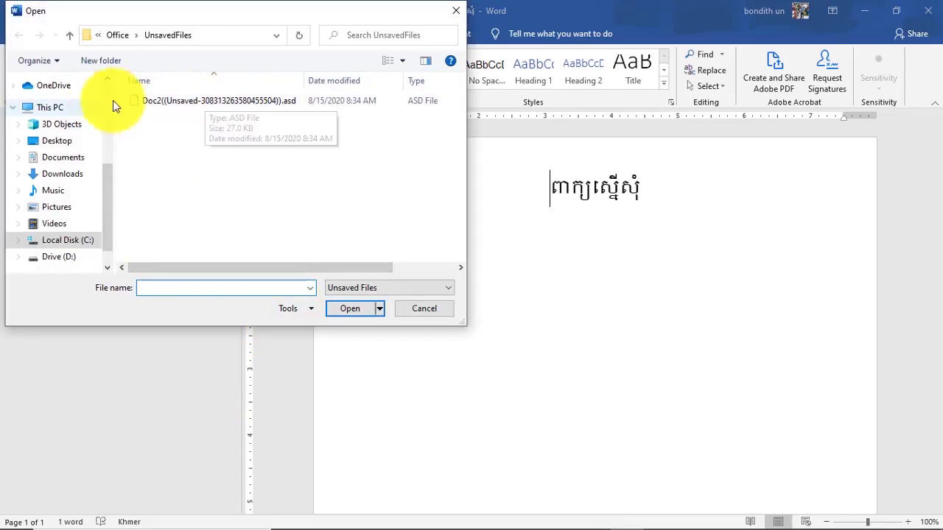
pyautogui.click(176, 103)
pyautogui.click(350, 309)
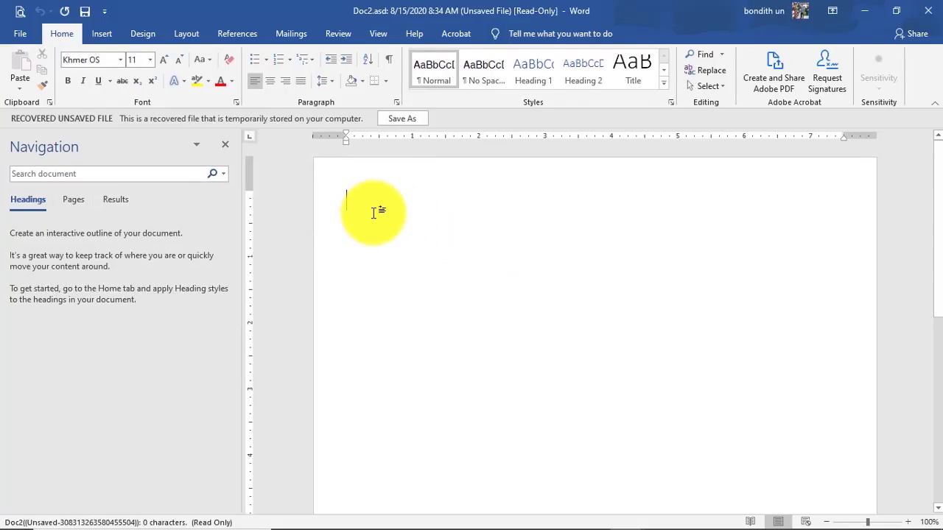
# - Save the recovered file to the Desktop as Doc1 and close it
pyautogui.click(406, 119)
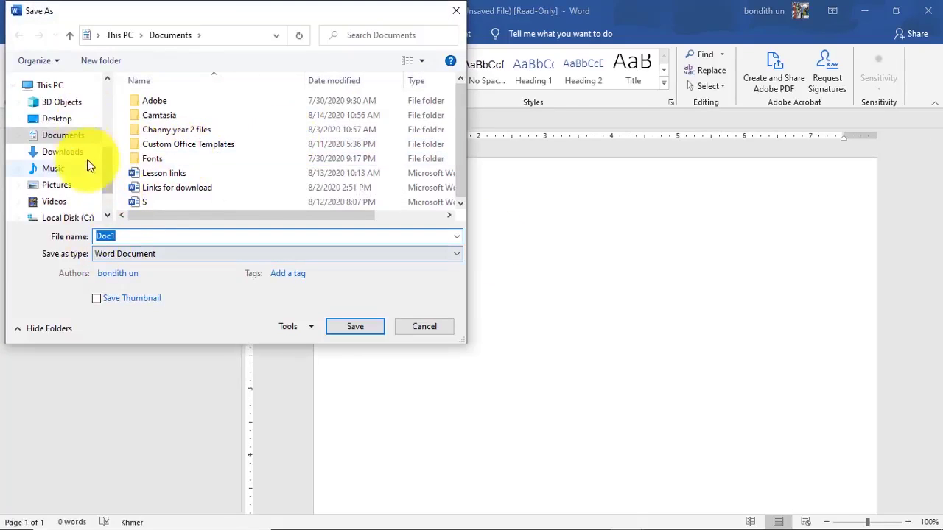
pyautogui.click(72, 119)
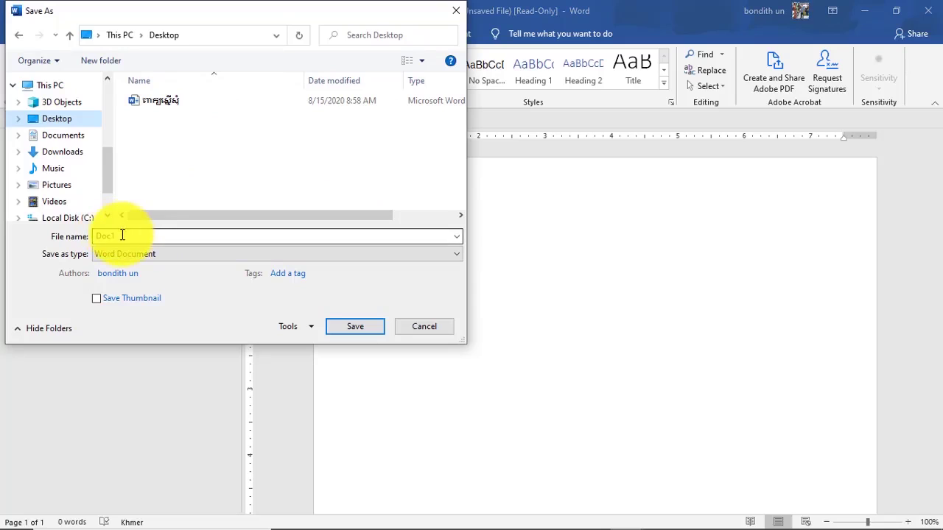
pyautogui.click(352, 329)
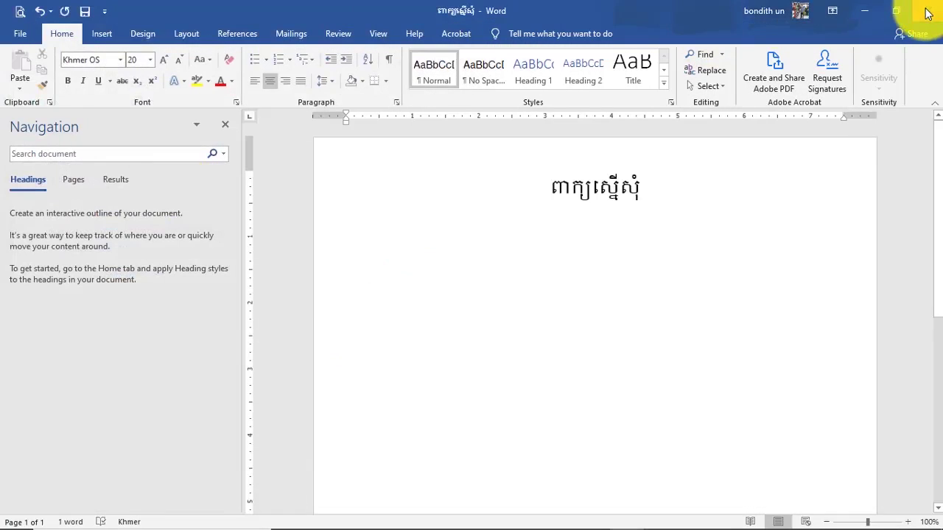
pyautogui.click(926, 13)
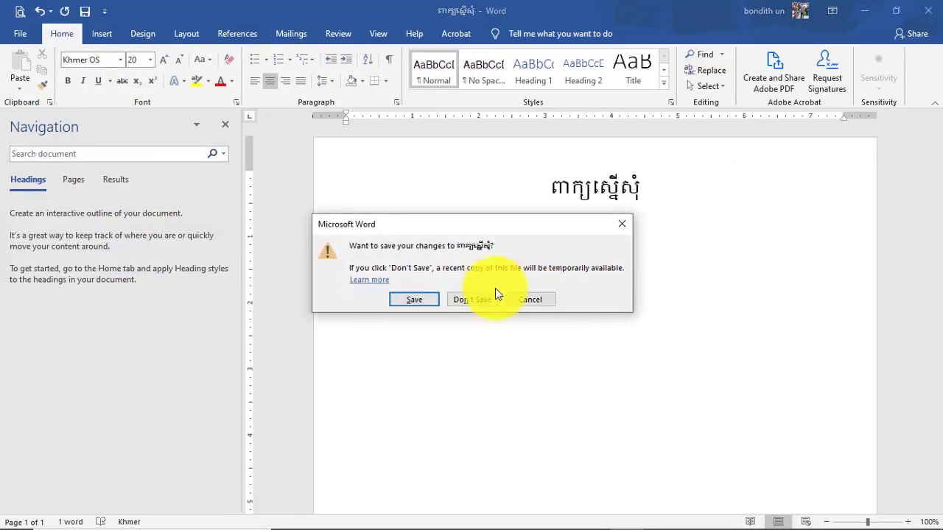
# - Save the Khmer document's changes, delete it and Doc1 from the Desktop, and relaunch Word 2016
pyautogui.click(411, 299)
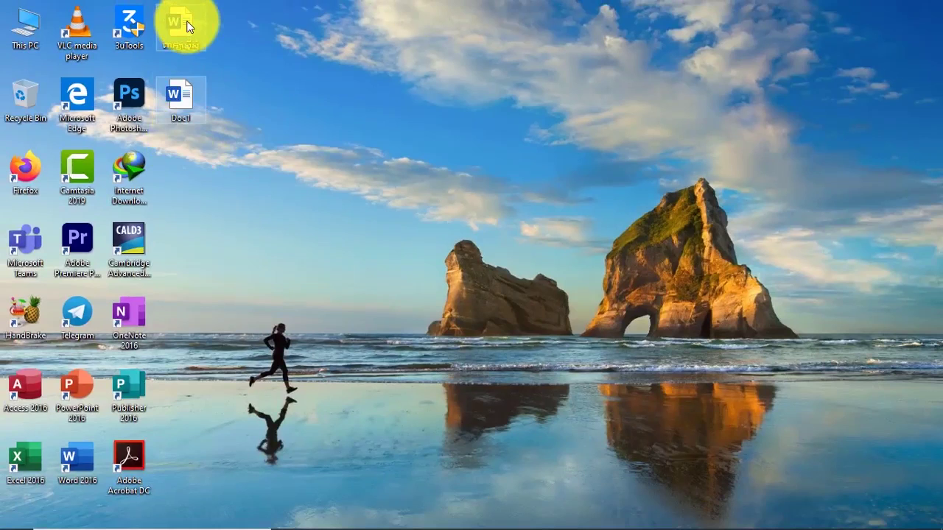
pyautogui.press('Delete')
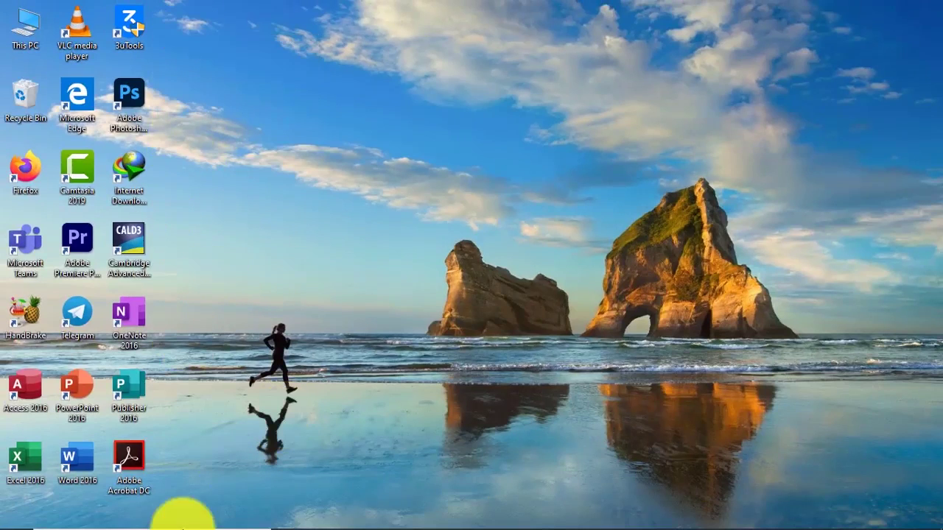
pyautogui.moveTo(301, 516)
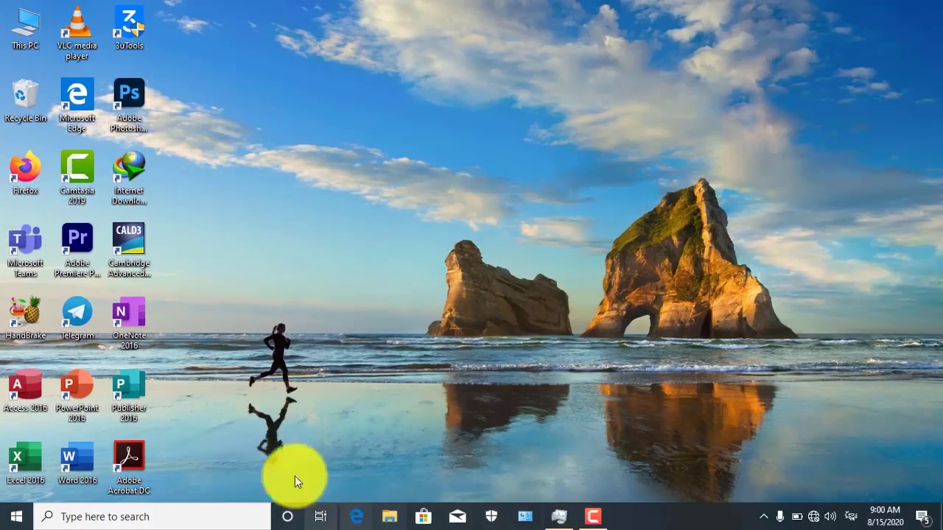
pyautogui.rightClick(83, 458)
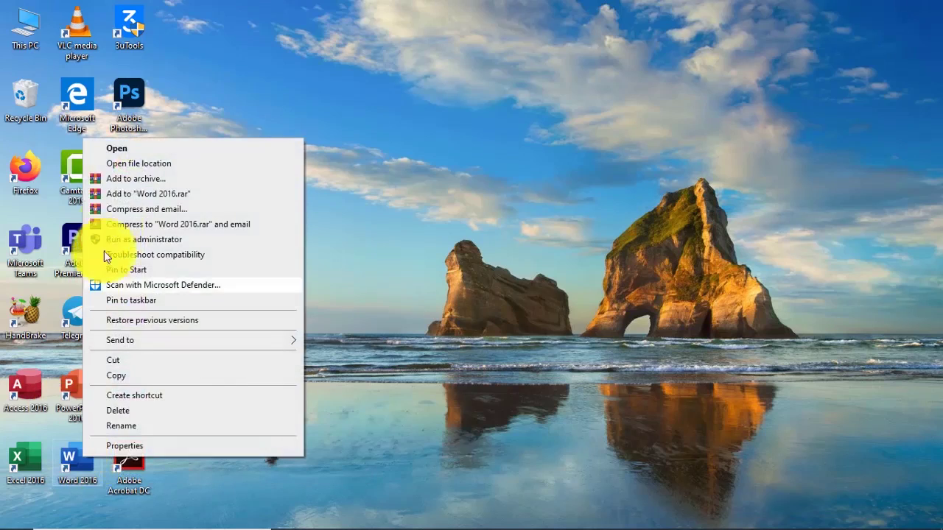
pyautogui.click(126, 149)
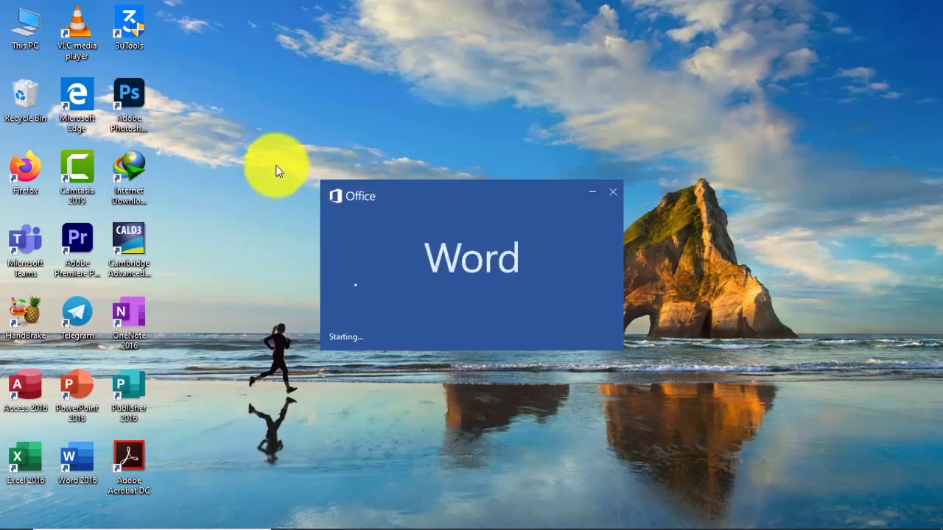